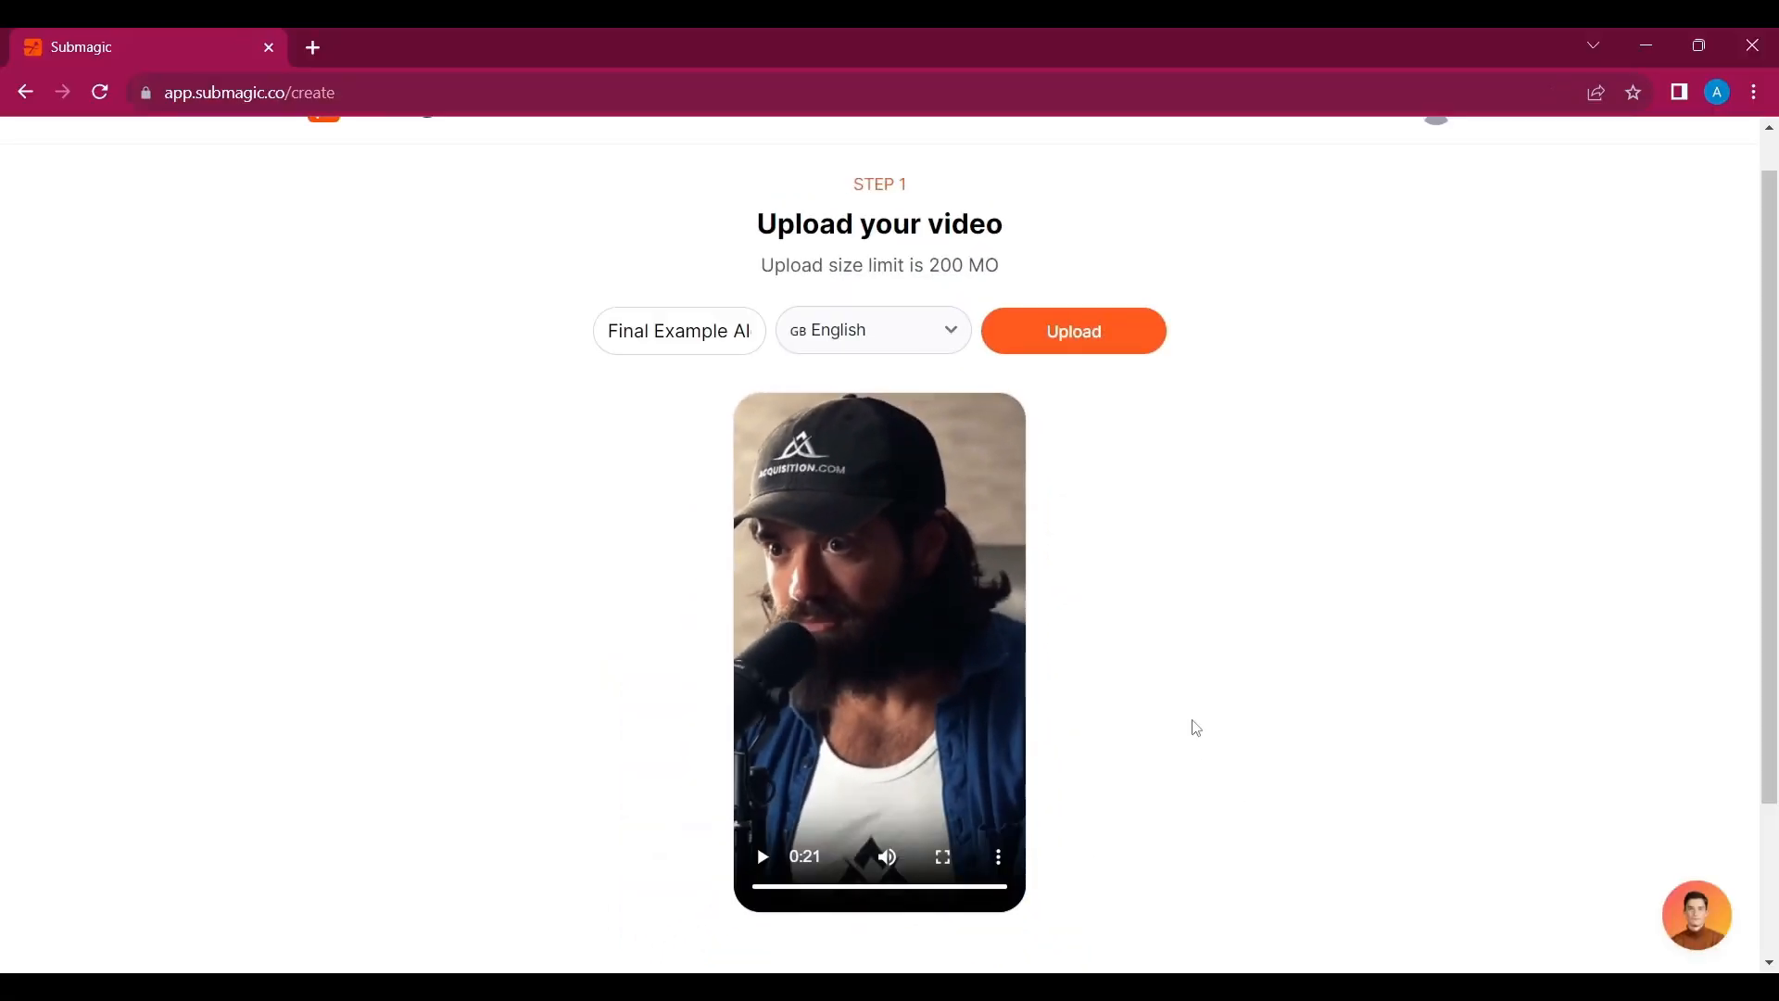
Set the video language to English and upload the video.
left_click(866, 333)
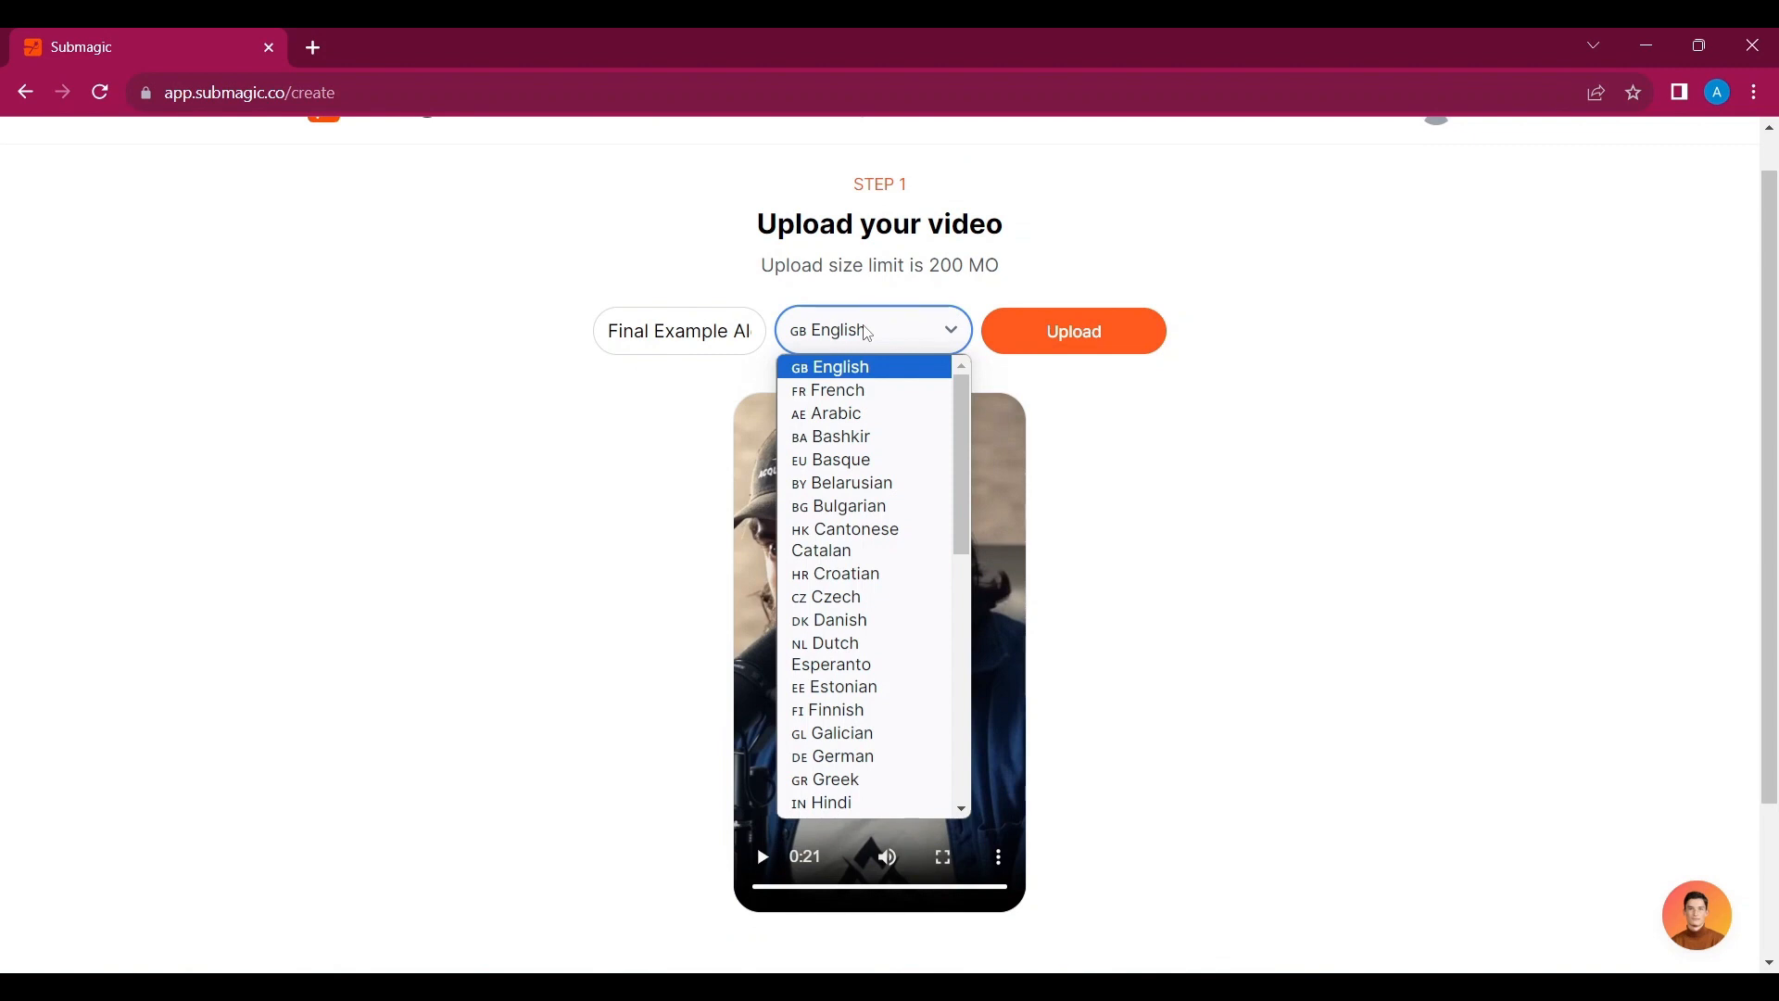
scroll(838, 574, "down", 3)
scroll(843, 556, "up", 3)
left_click(849, 372)
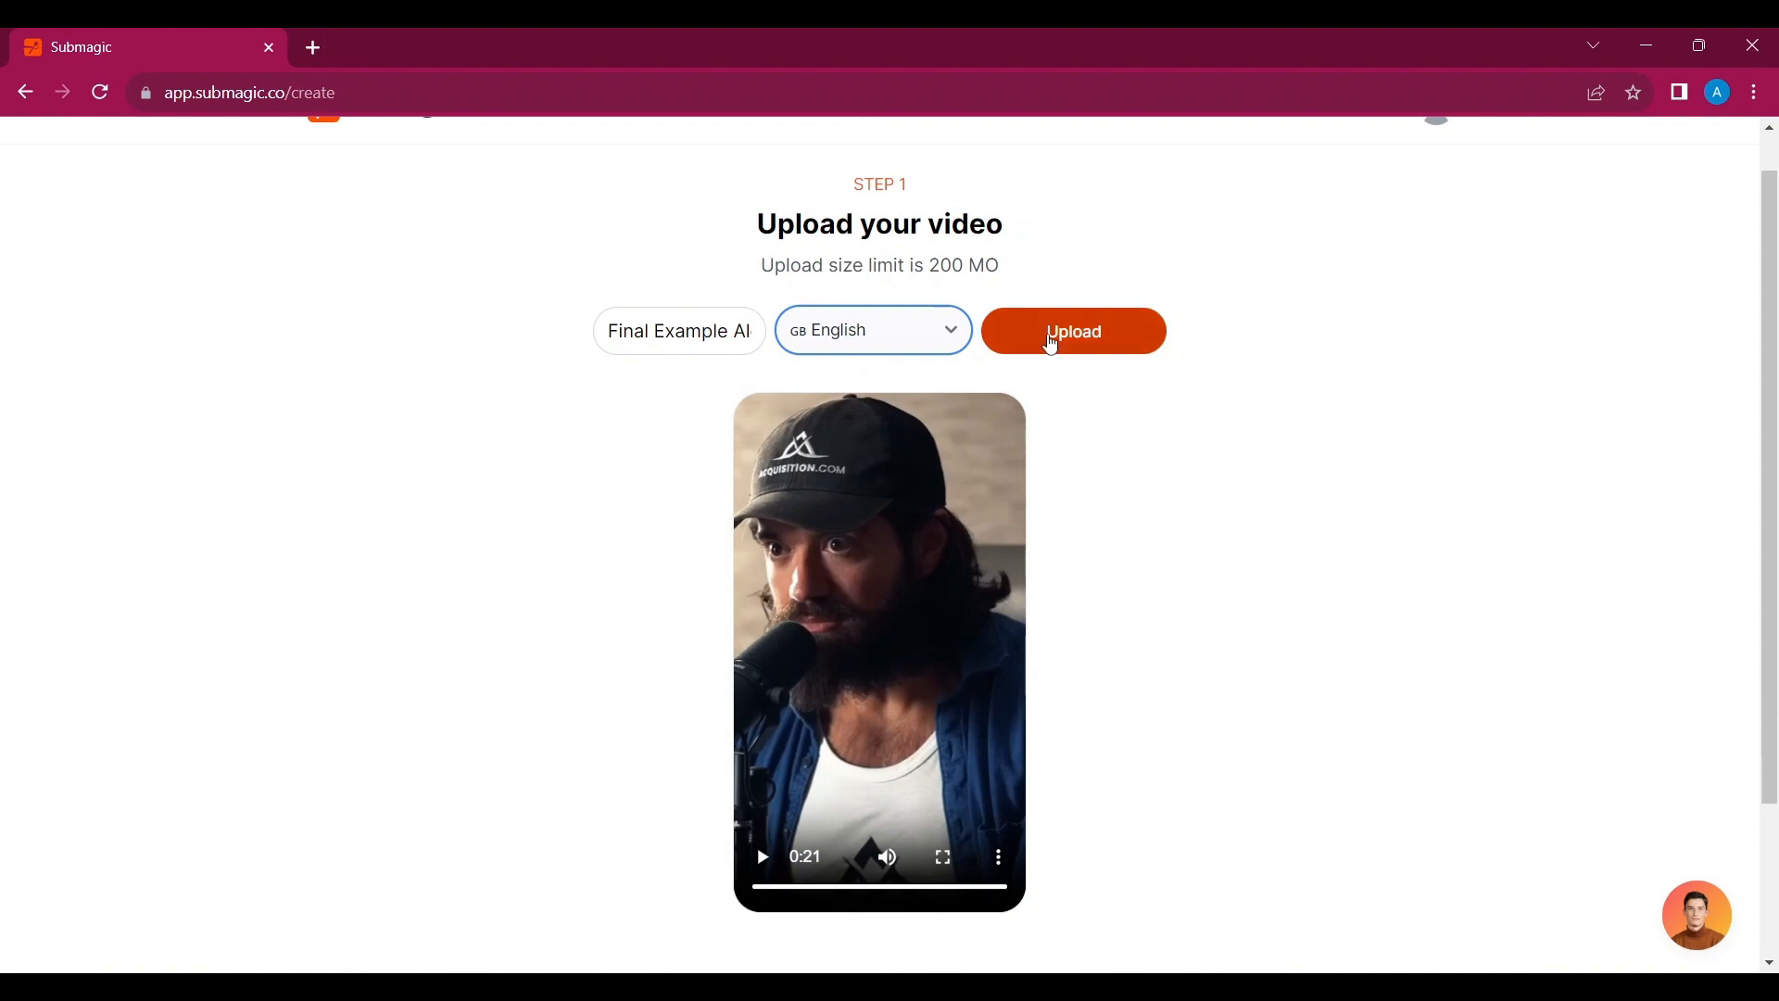
left_click(1053, 338)
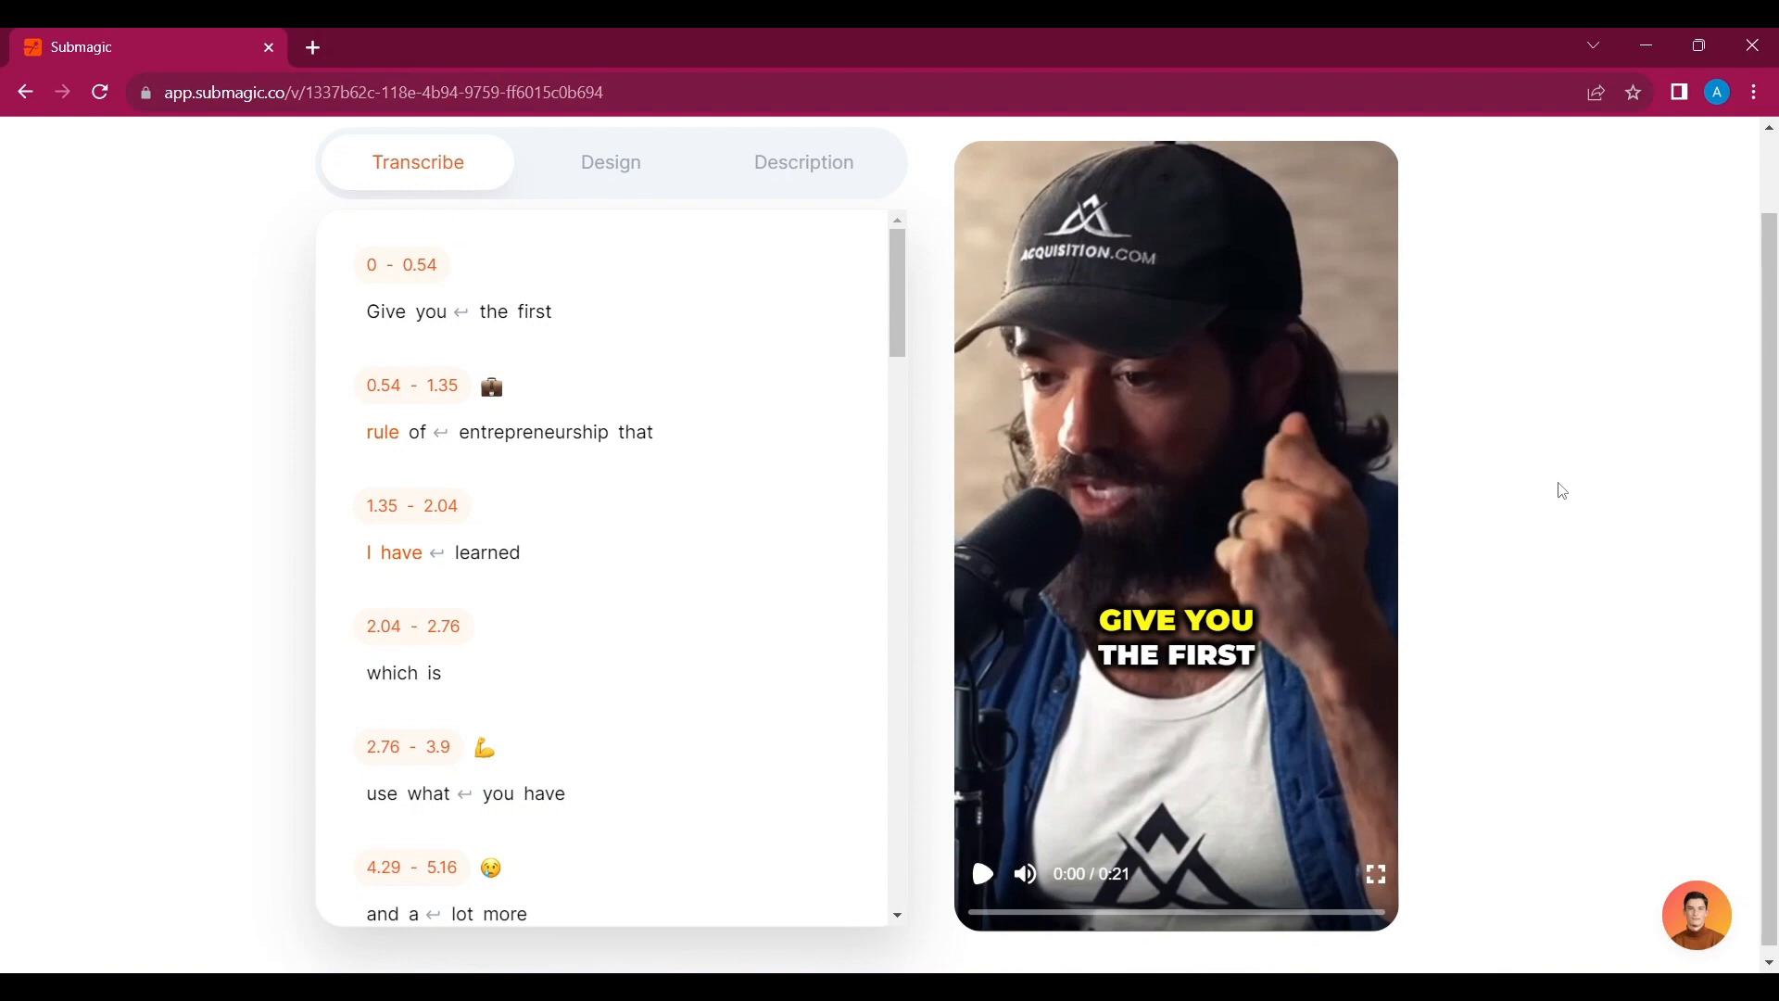
Change "you'll" to "you will" in the transcript line timed 12.84 - 13.38.
left_click(1299, 618)
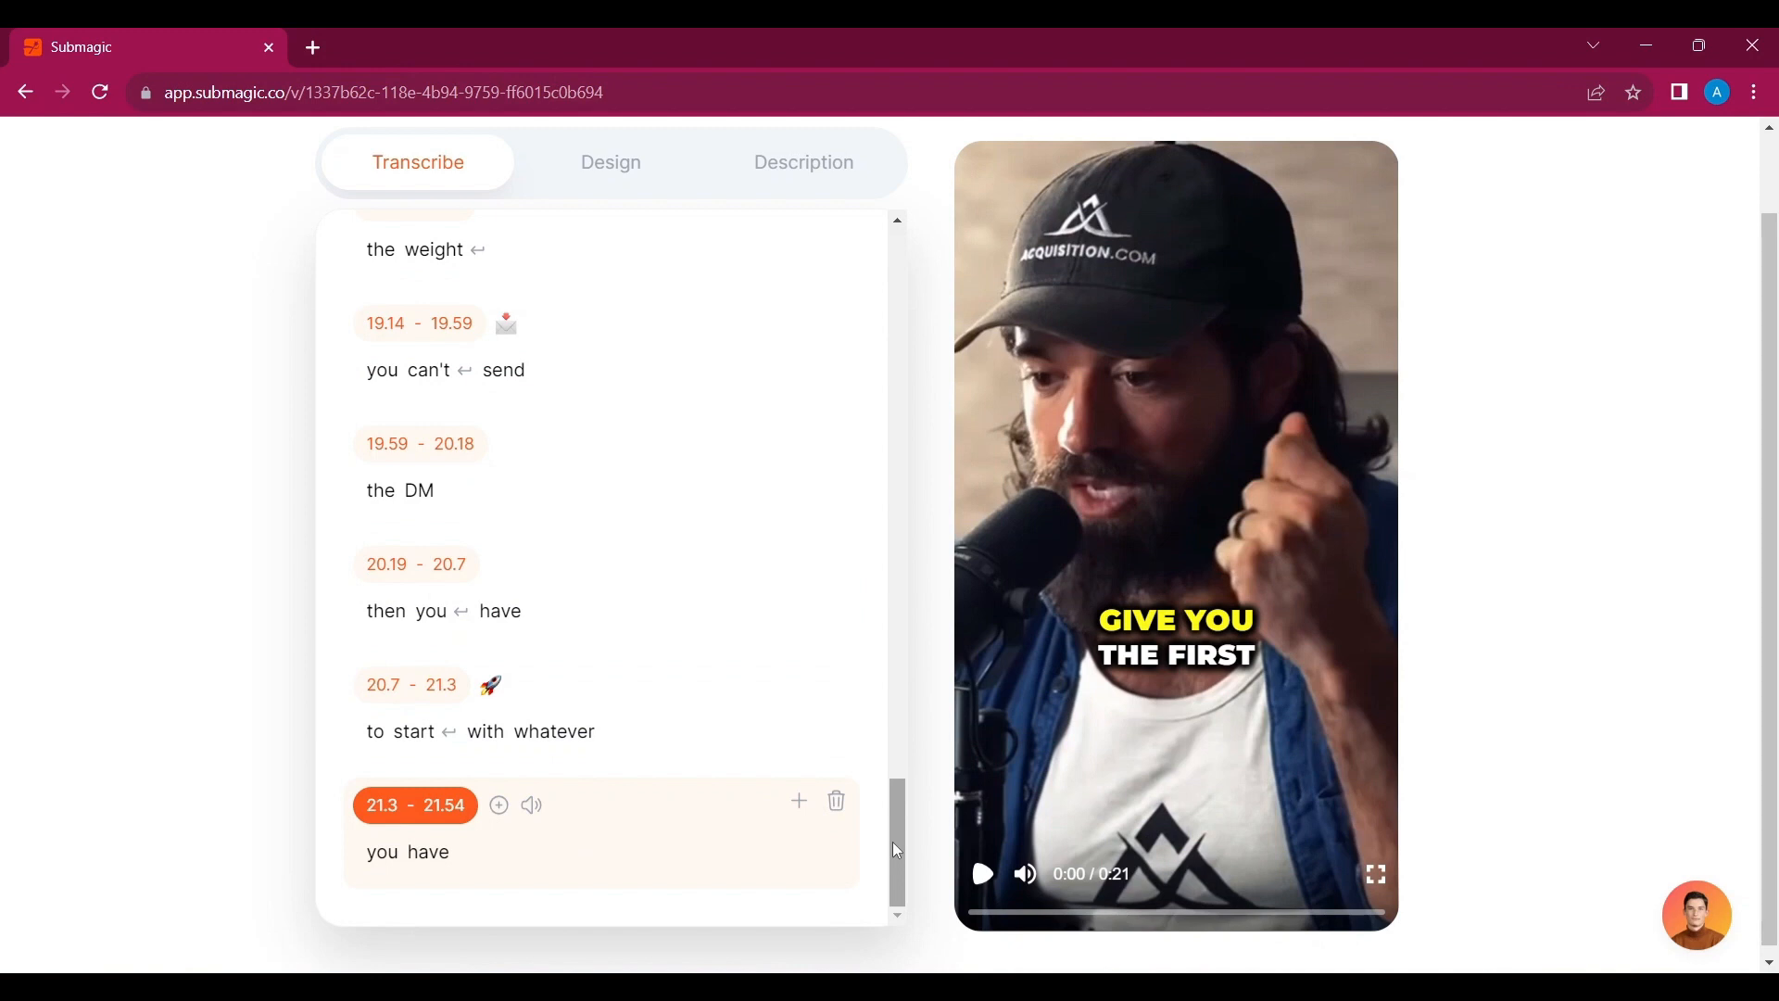
mouse_move(556, 448)
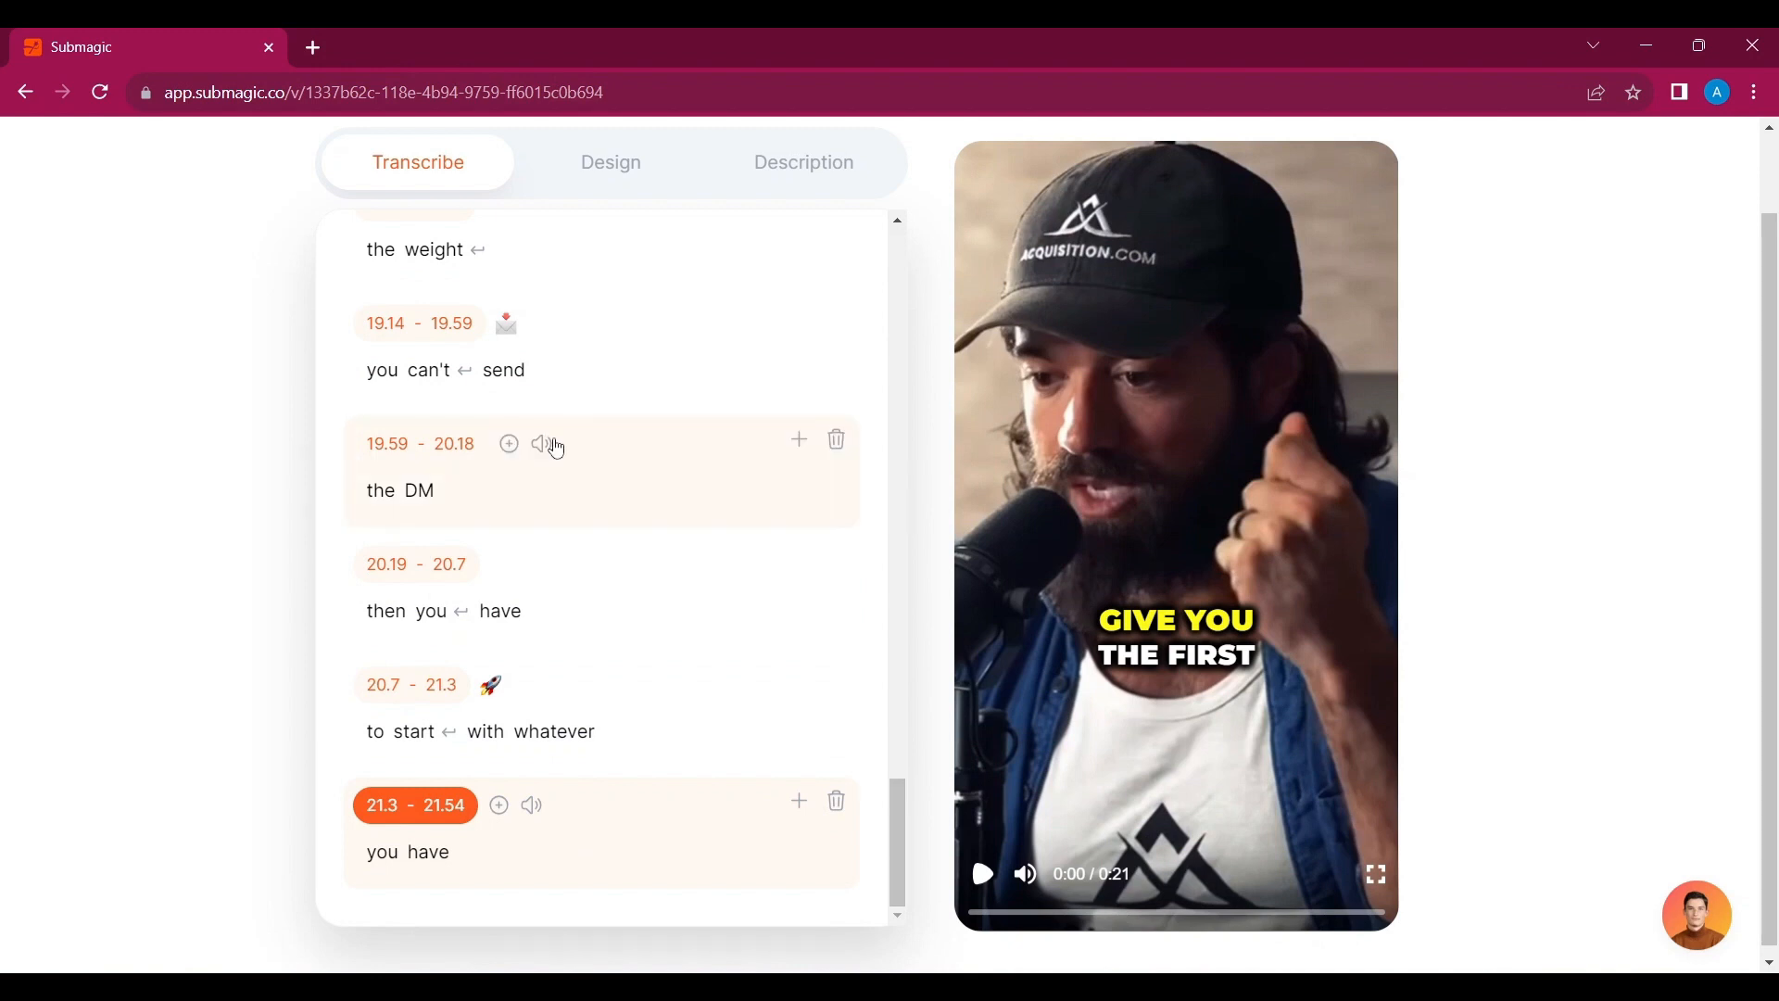
scroll(557, 448, "up", 20)
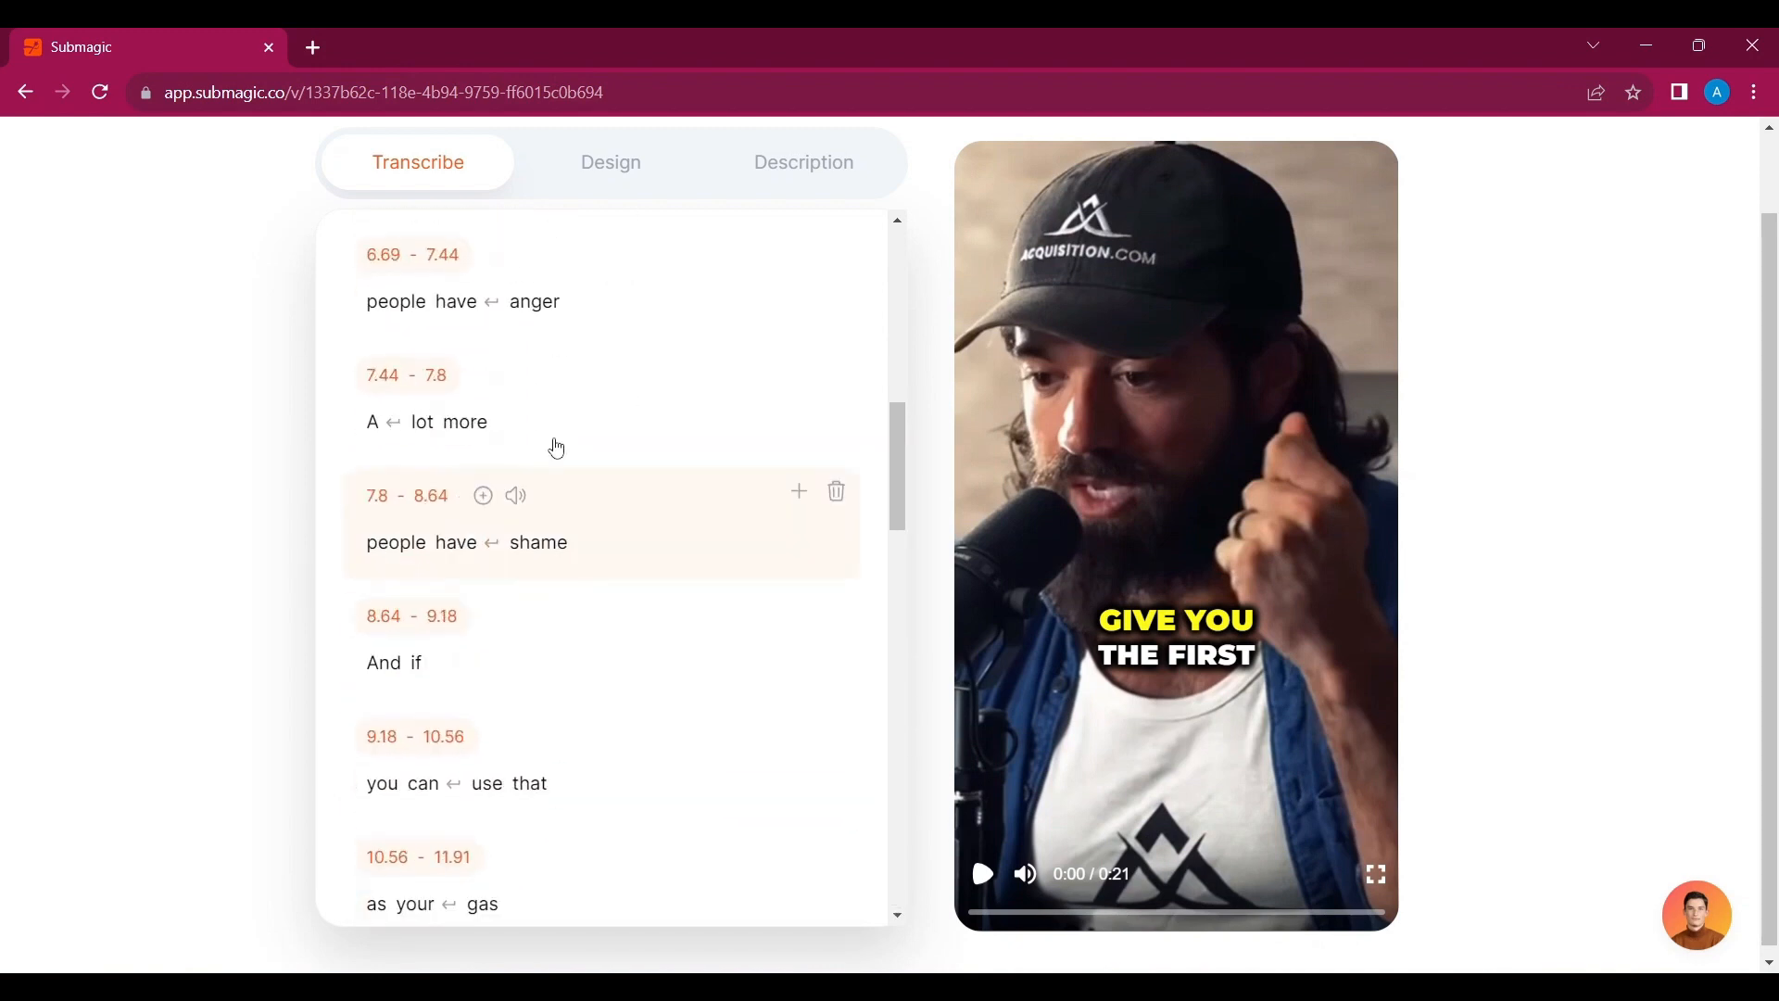
mouse_move(471, 293)
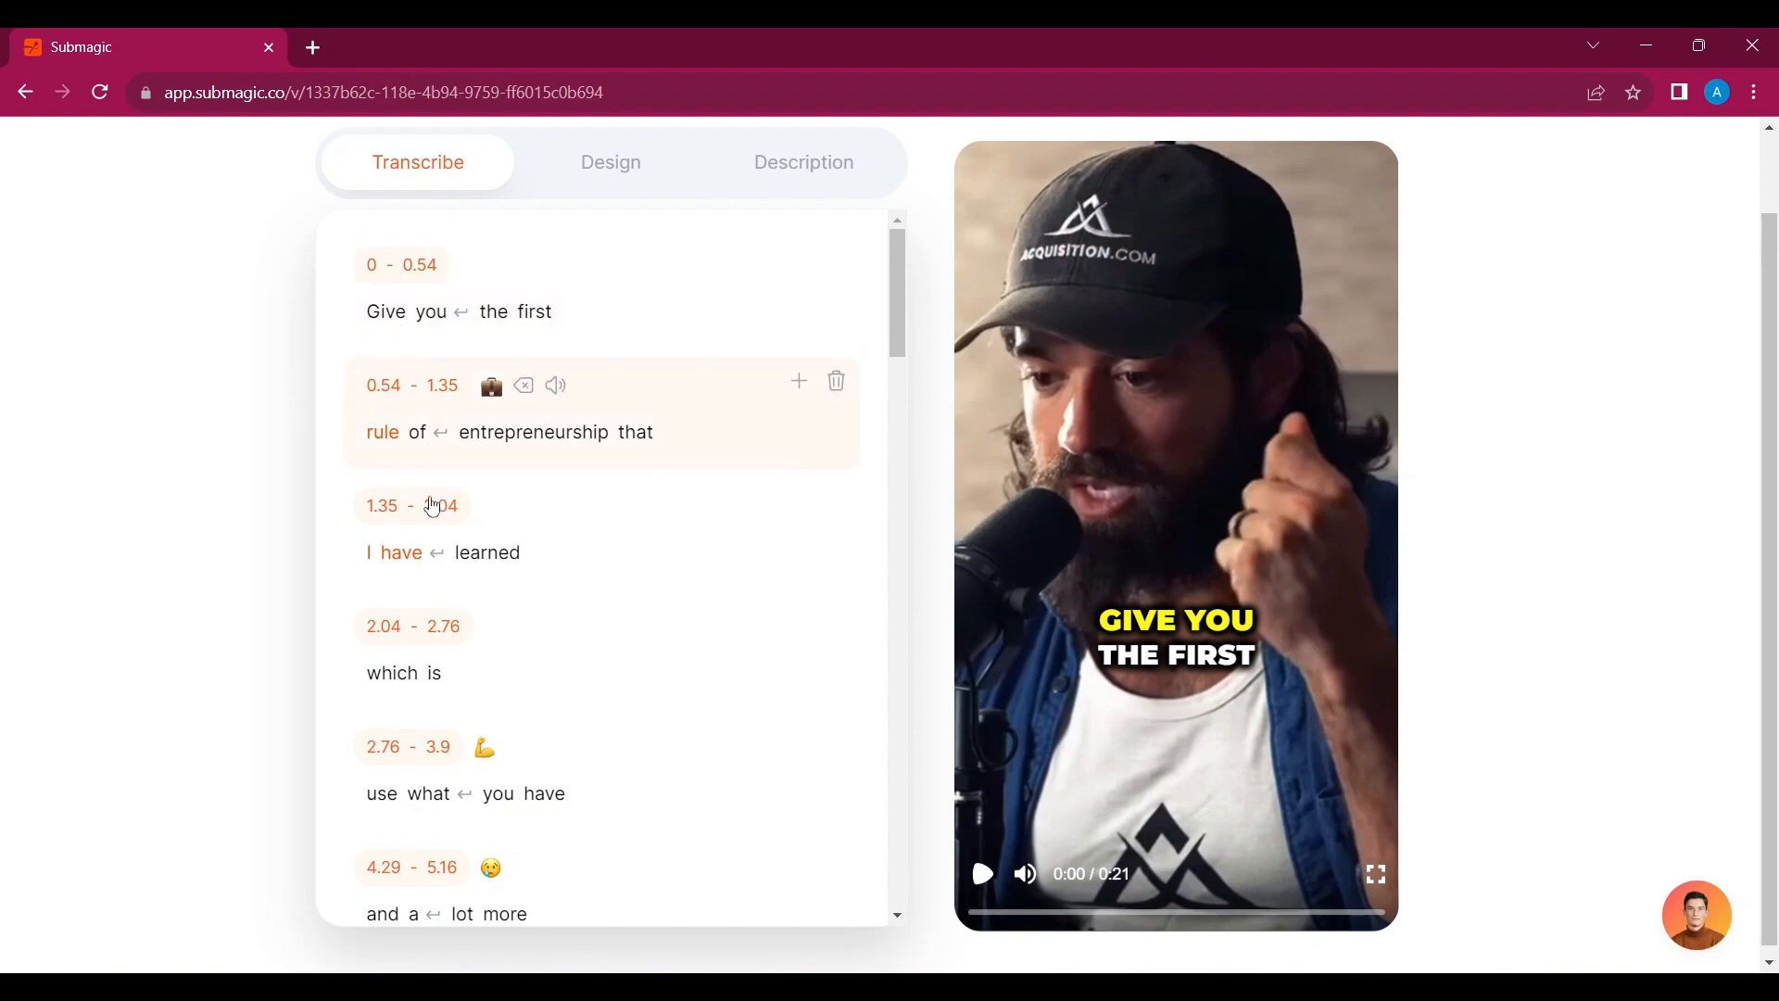
scroll(437, 547, "down", 5)
scroll(435, 547, "down", 8)
left_click(389, 500)
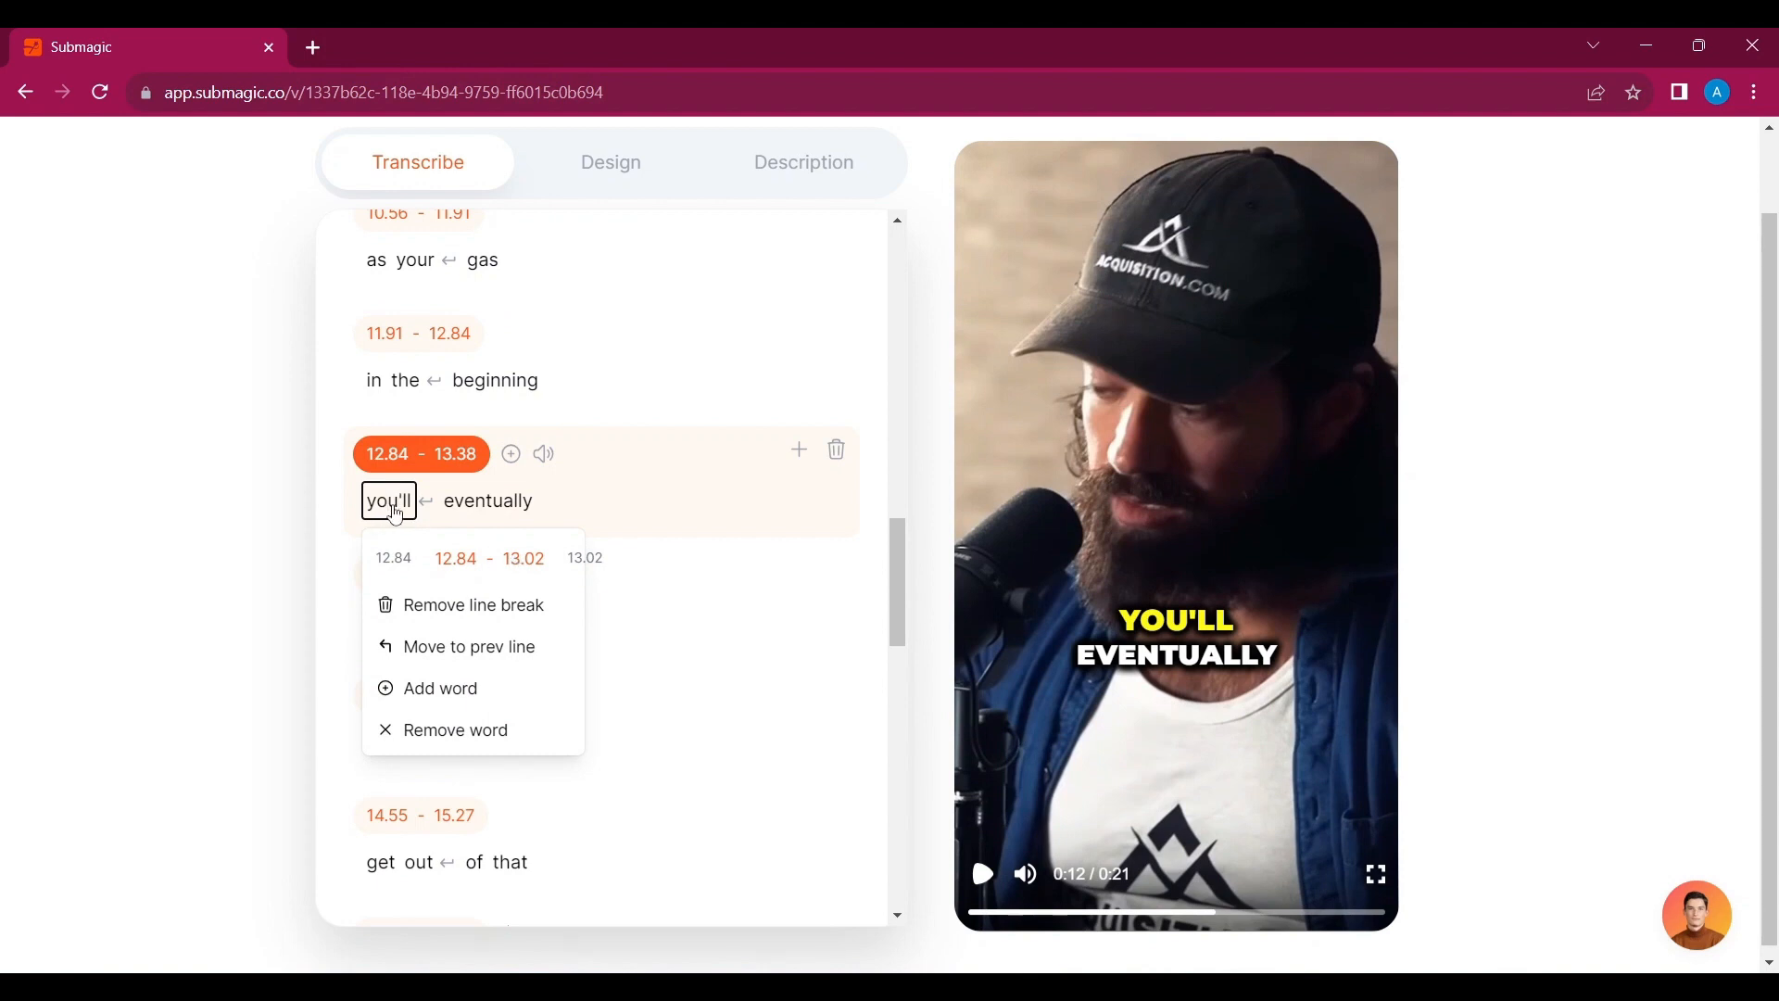
key("BackSpace")
key("BackSpace")
key("BackSpace")
type("will")
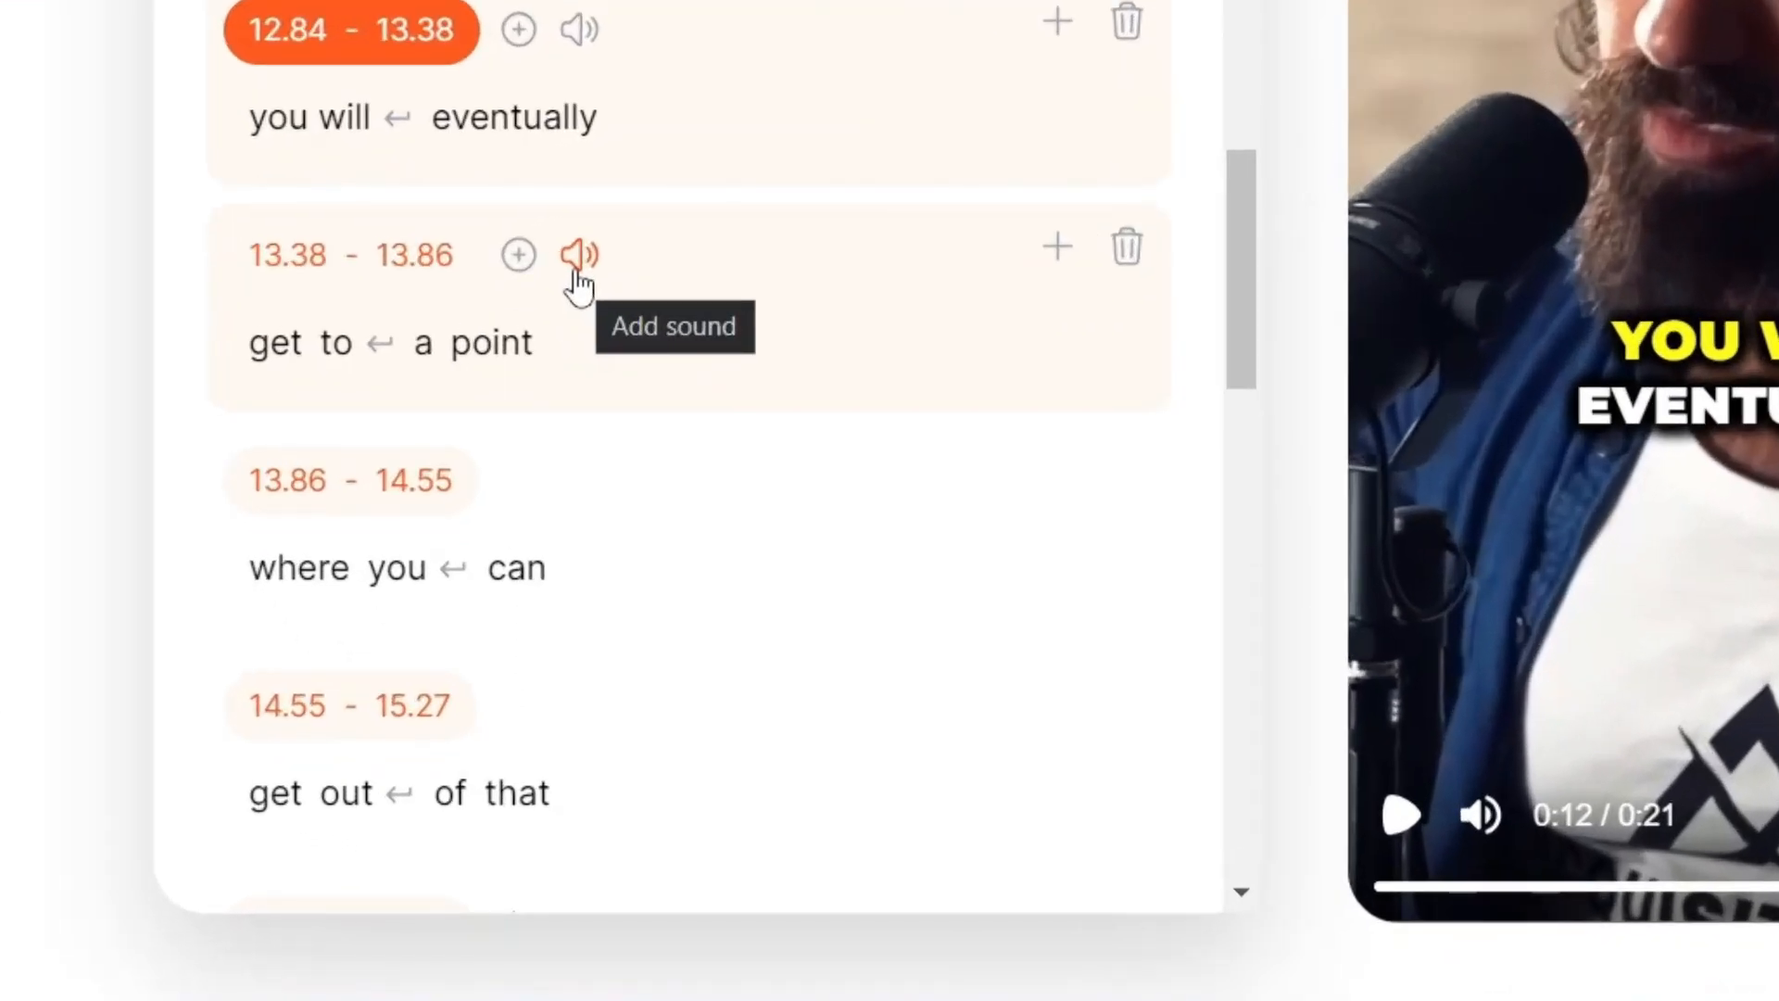
Preview the Camera, Ding and Whoosh sound effects for the "get to a point" caption line.
left_click(579, 278)
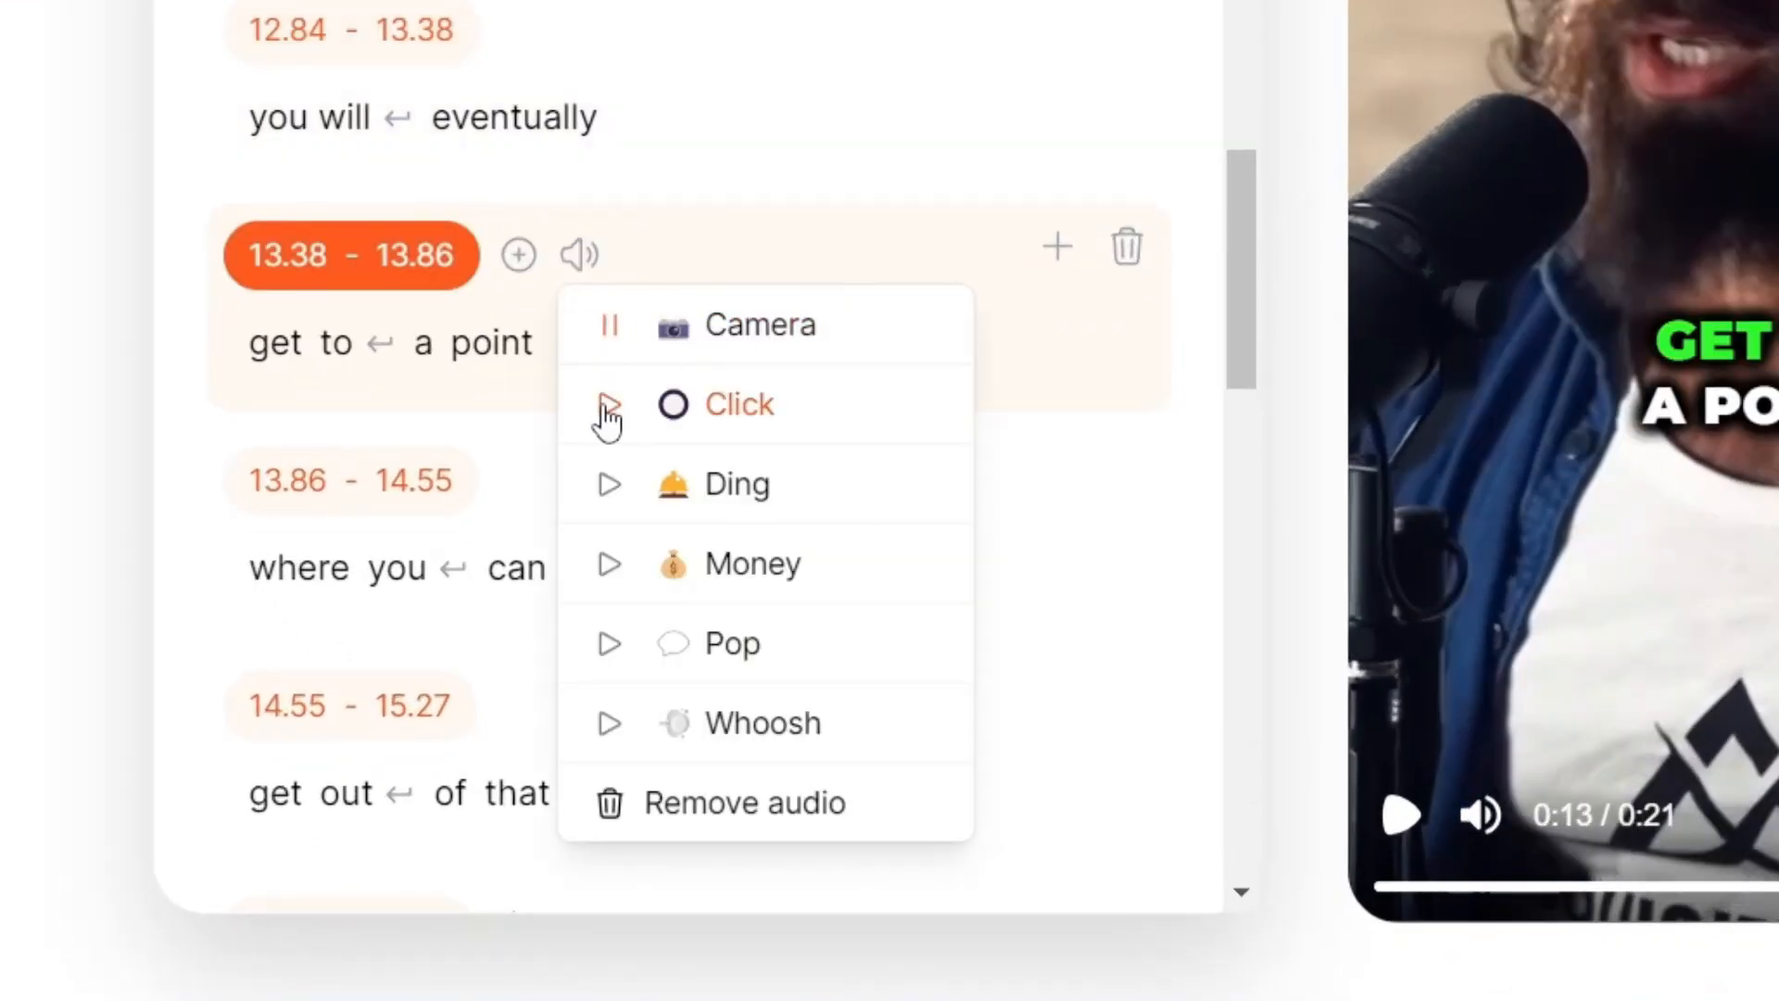
left_click(609, 483)
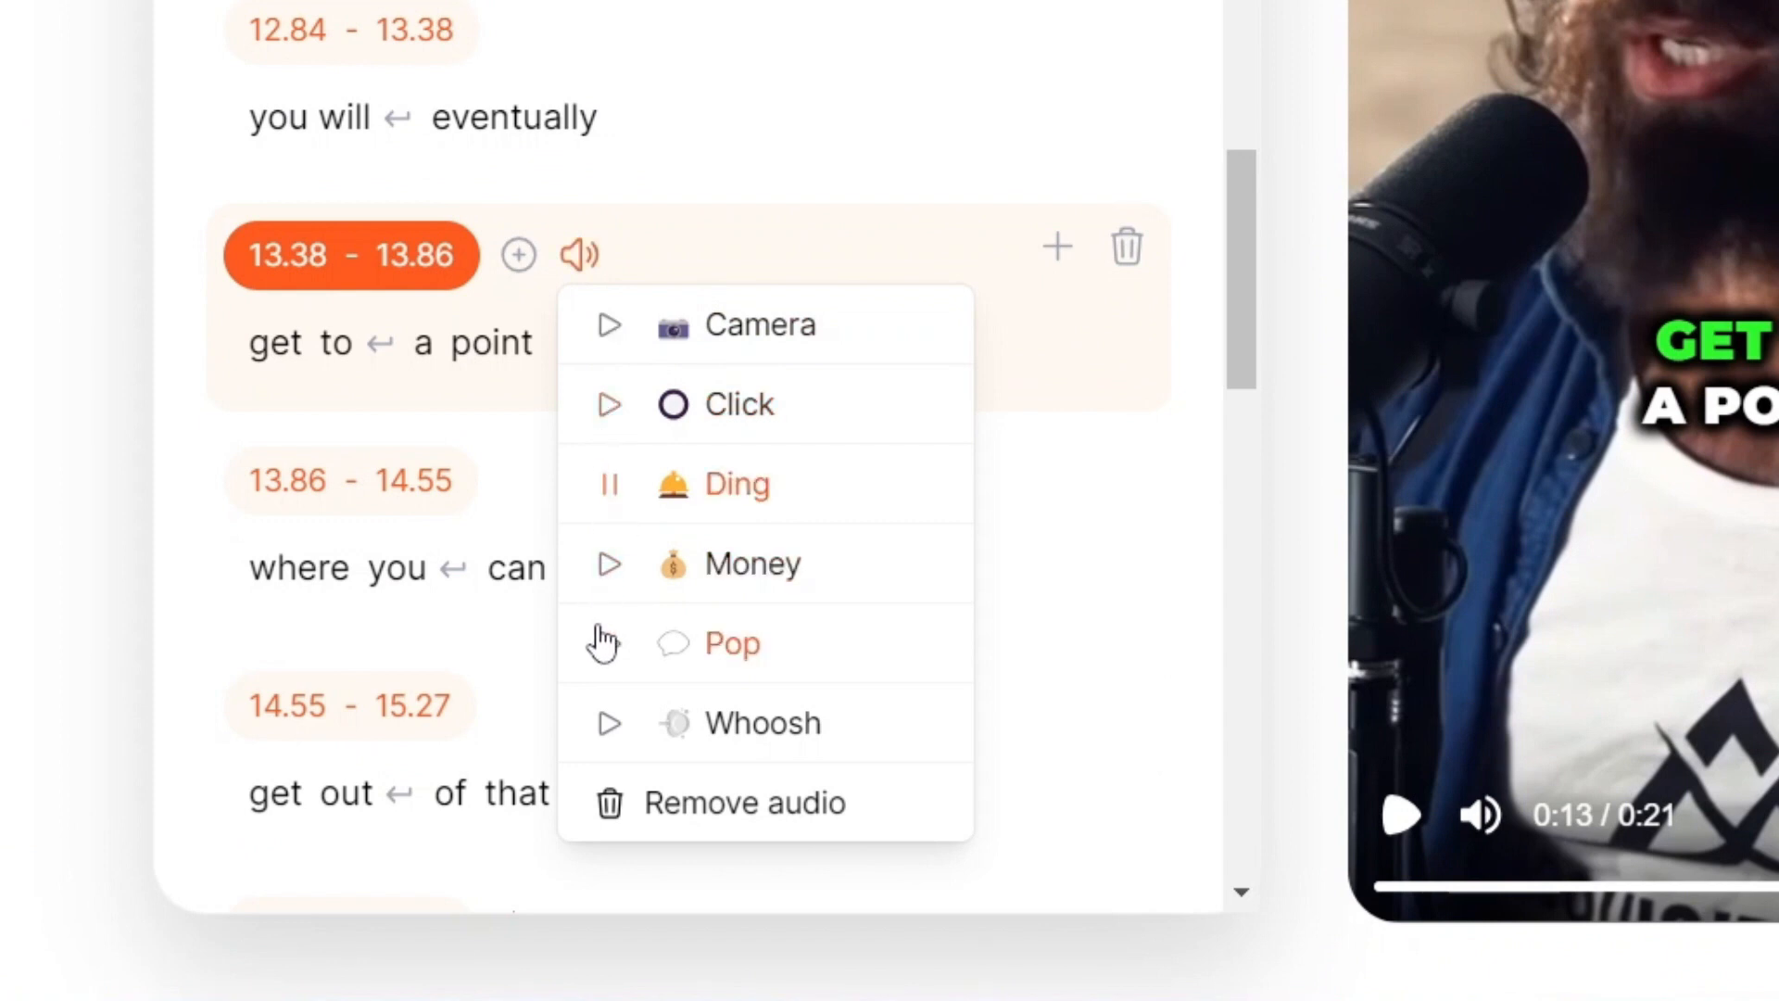
left_click(611, 727)
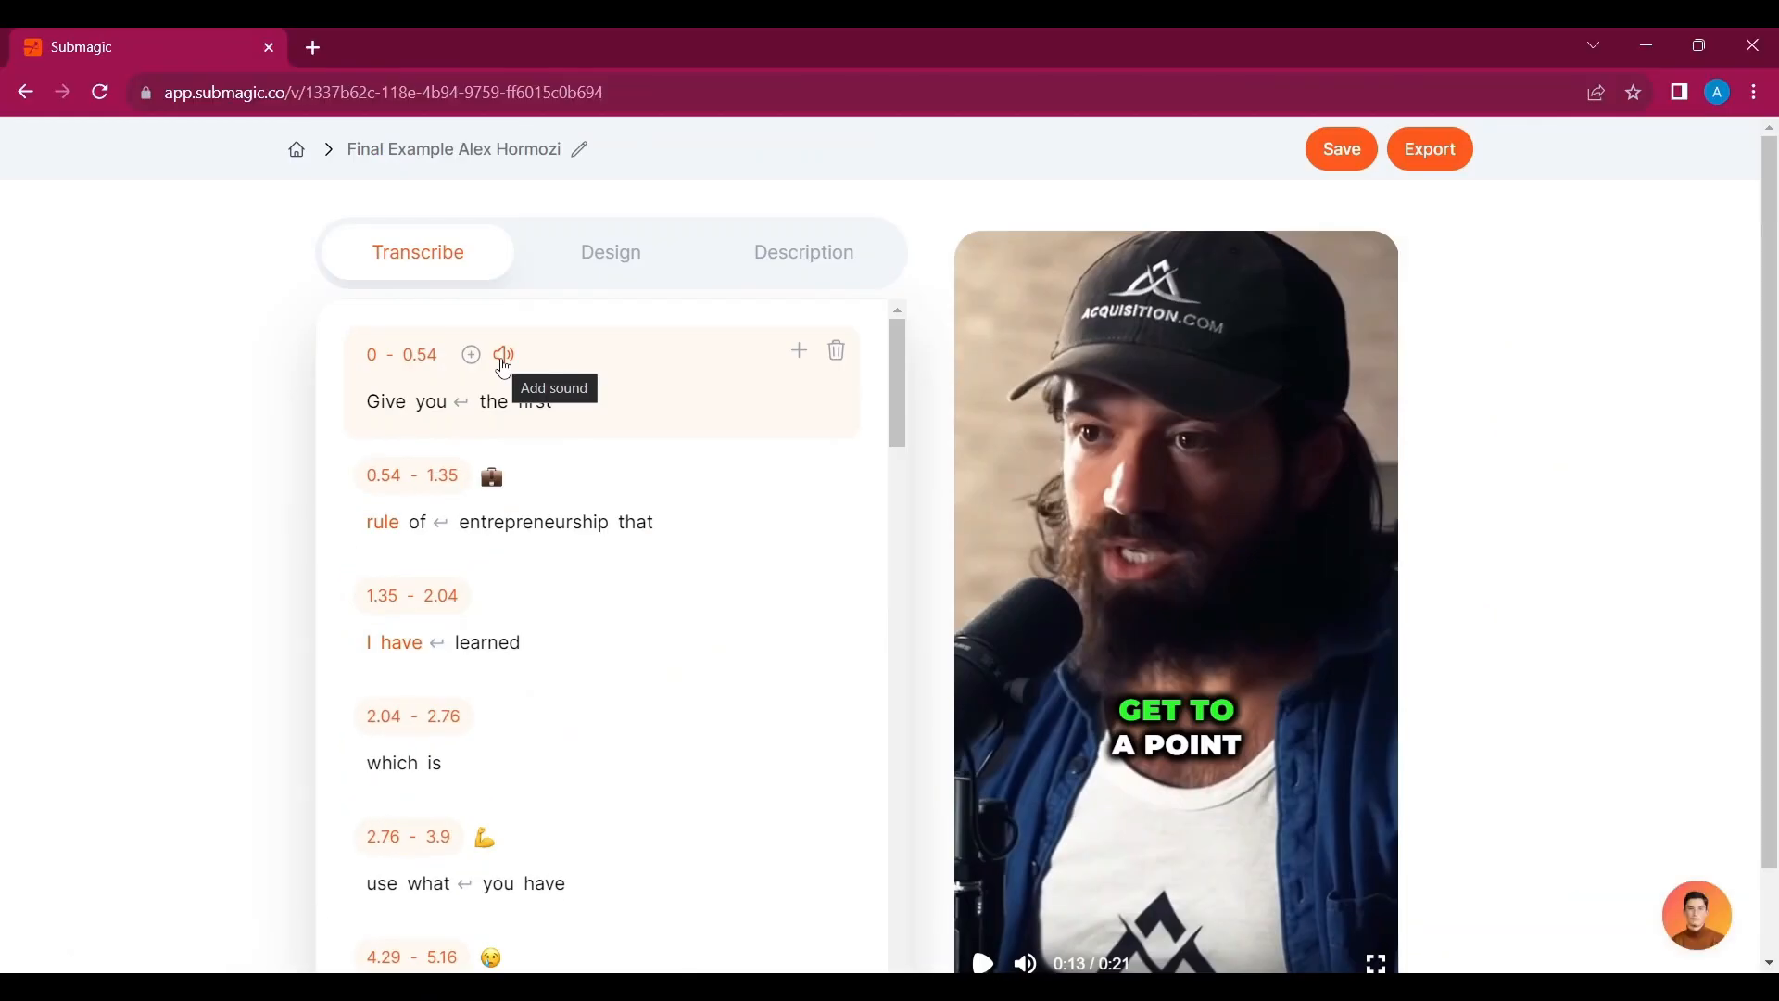
Add the Ding sound to the first caption line and play the opening seconds of the video to check it.
left_click(504, 358)
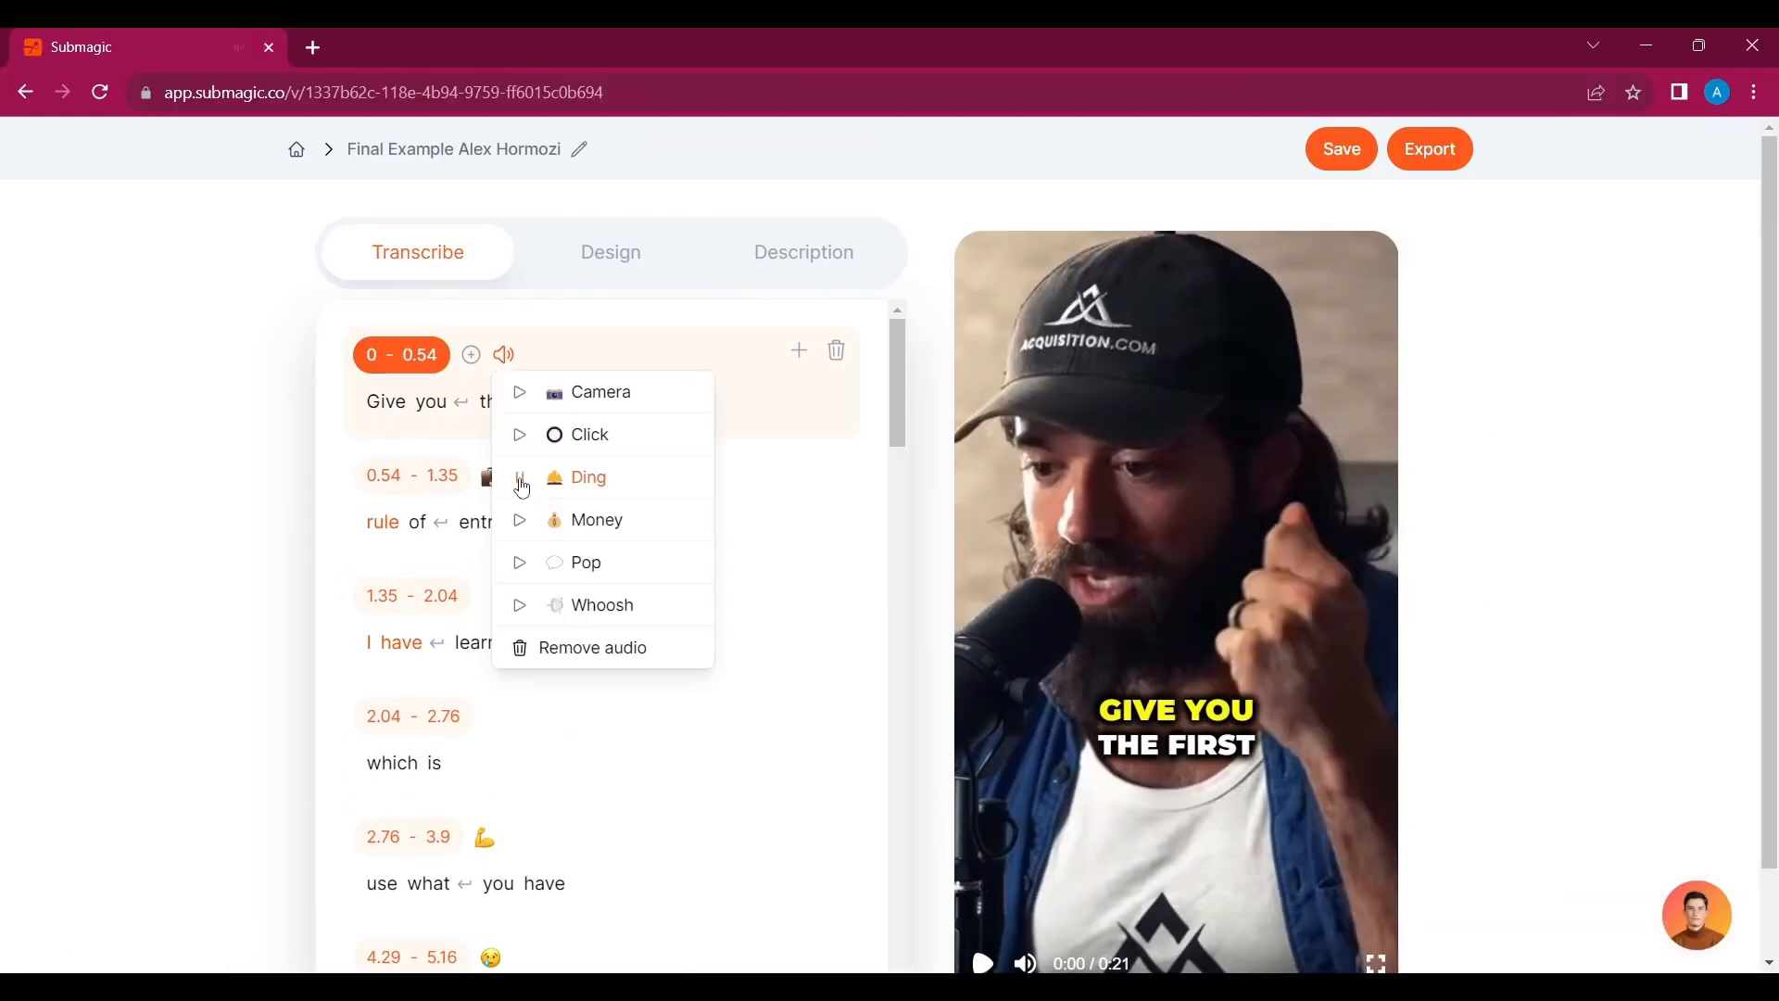
left_click(580, 481)
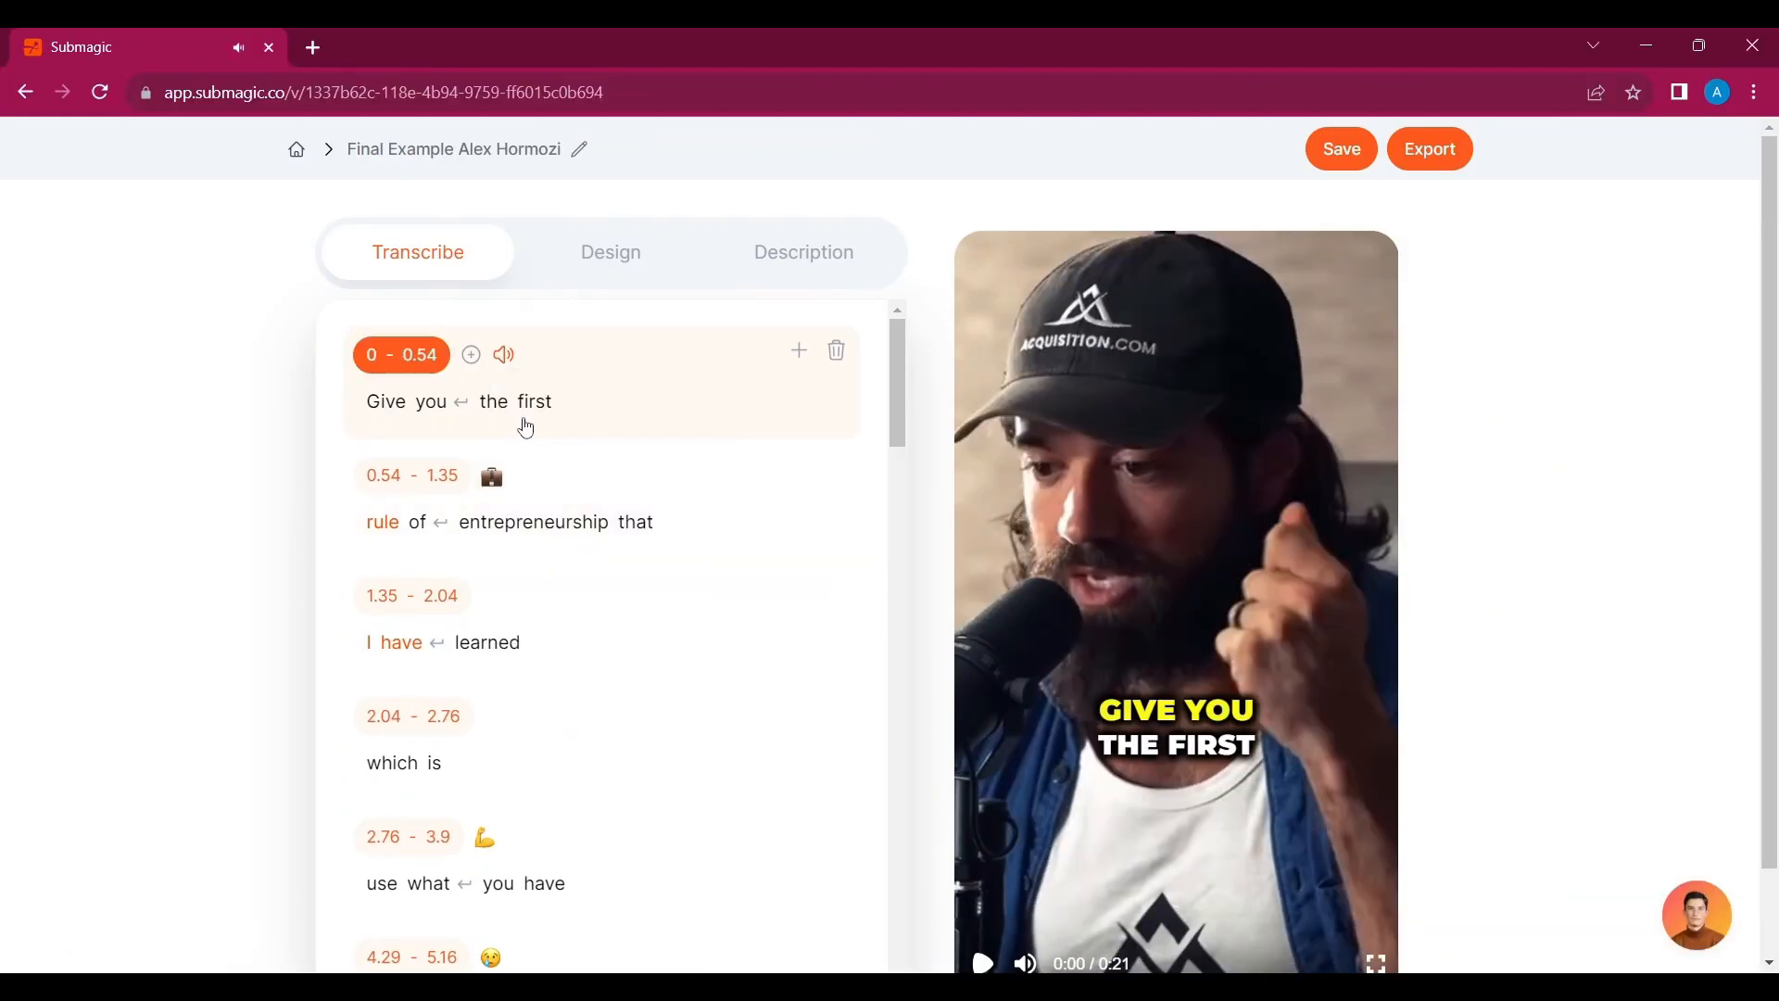
scroll(981, 884, "down", 1)
left_click(981, 880)
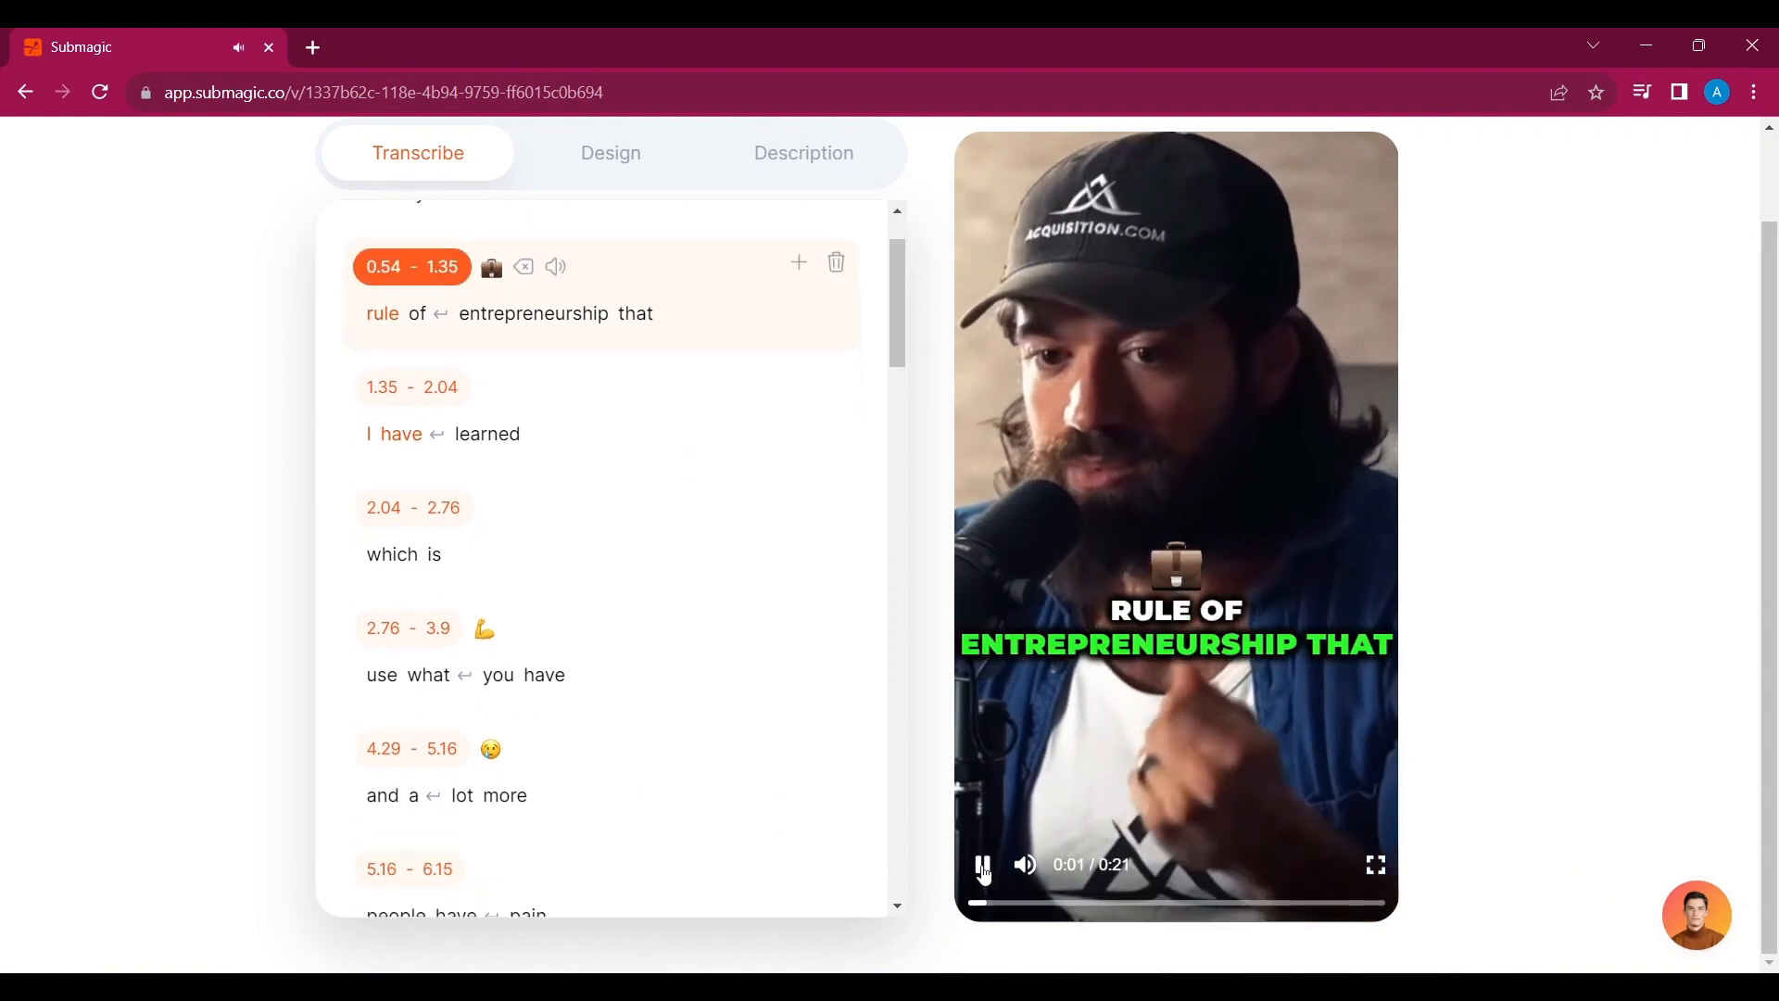
left_click(984, 873)
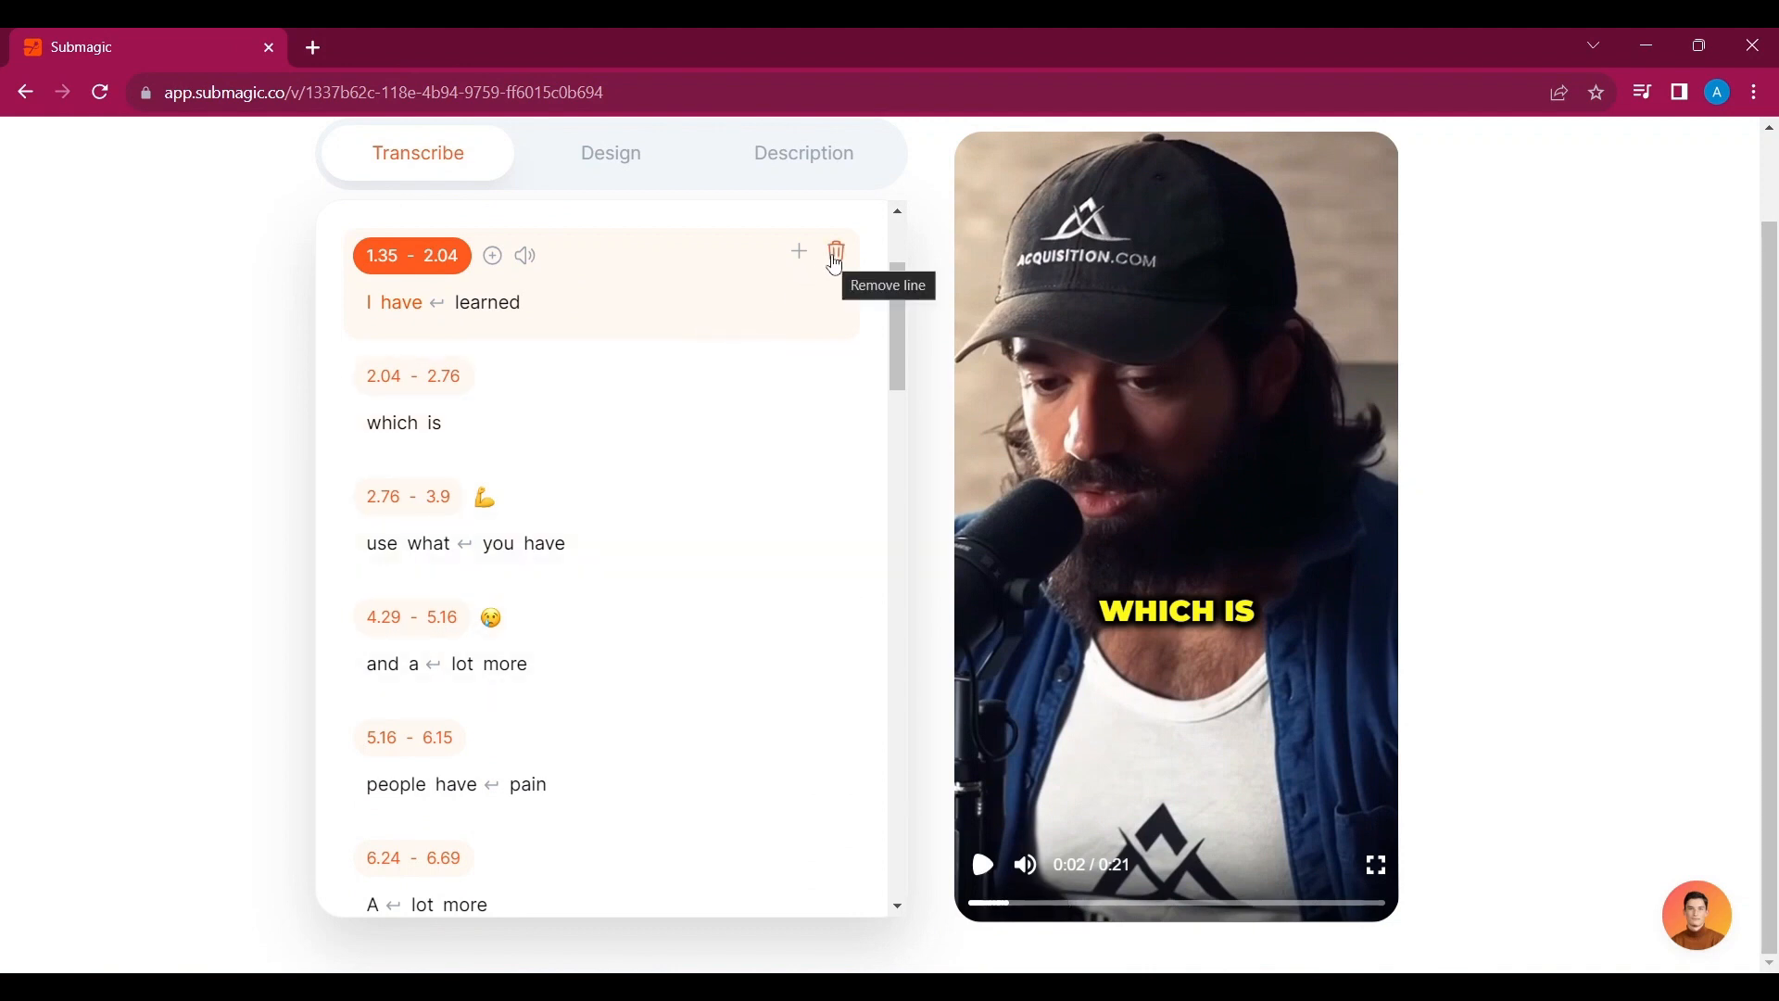
Try the David, Ali, Iman, Beast and Devin caption themes on the video.
left_click(799, 251)
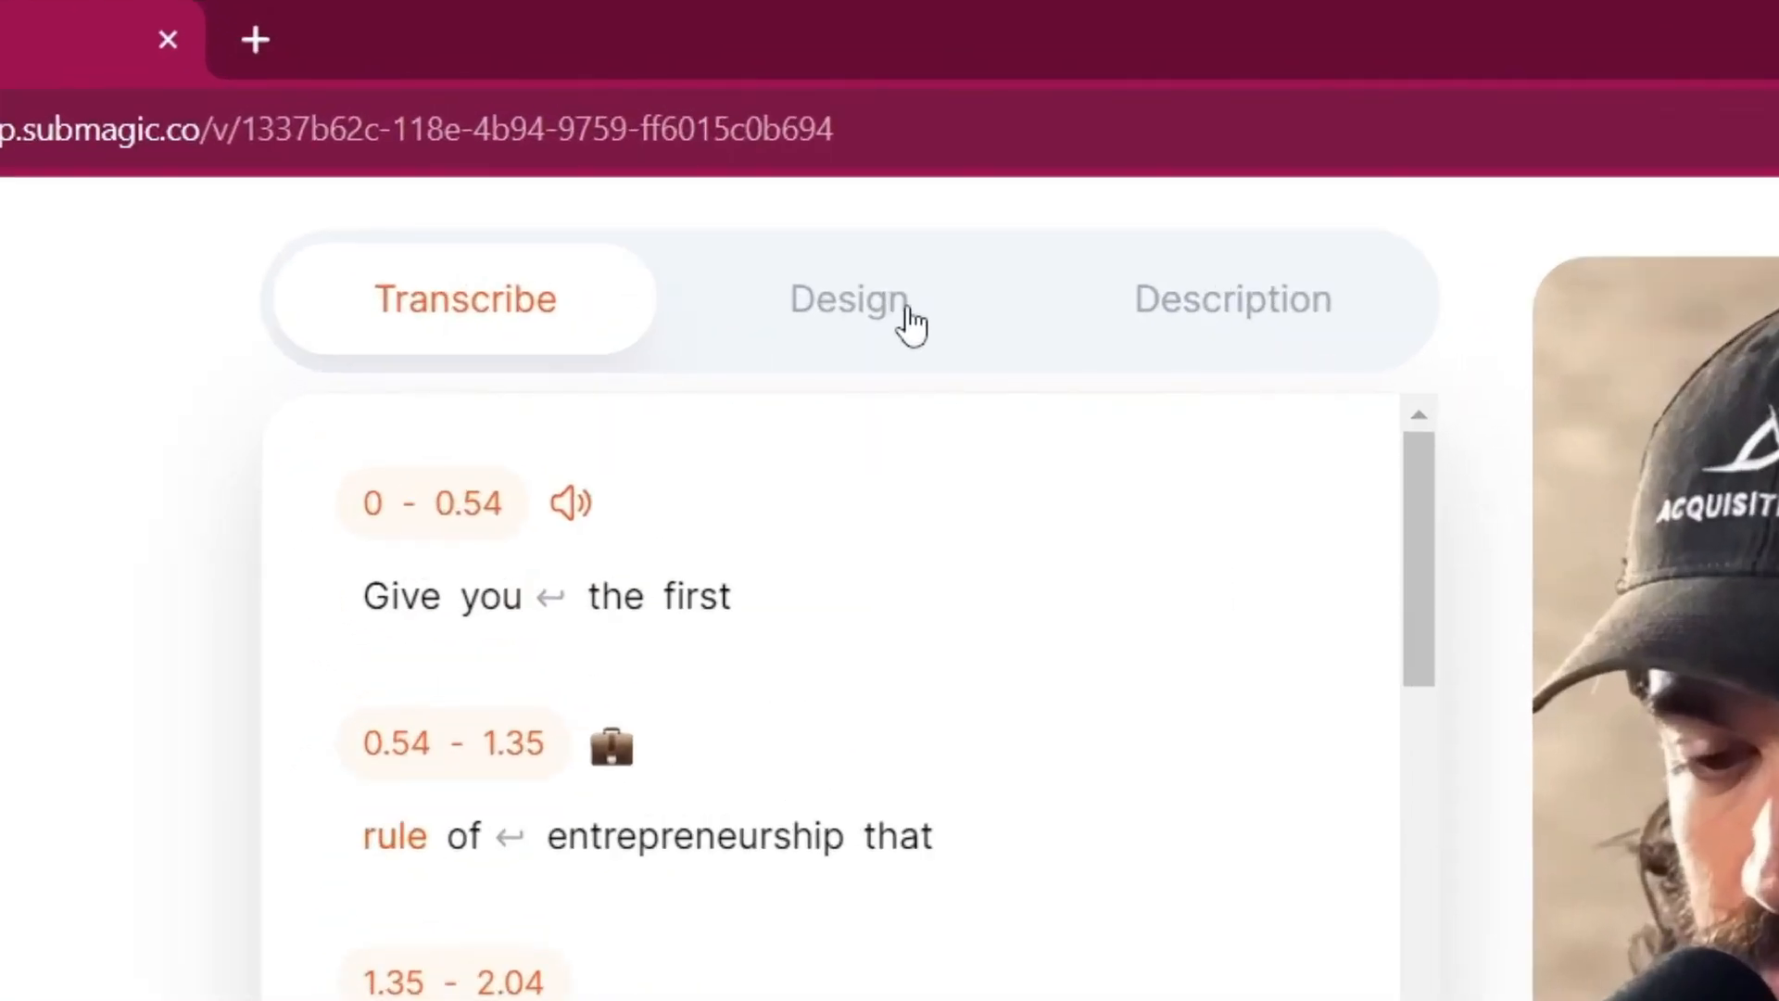
left_click(907, 313)
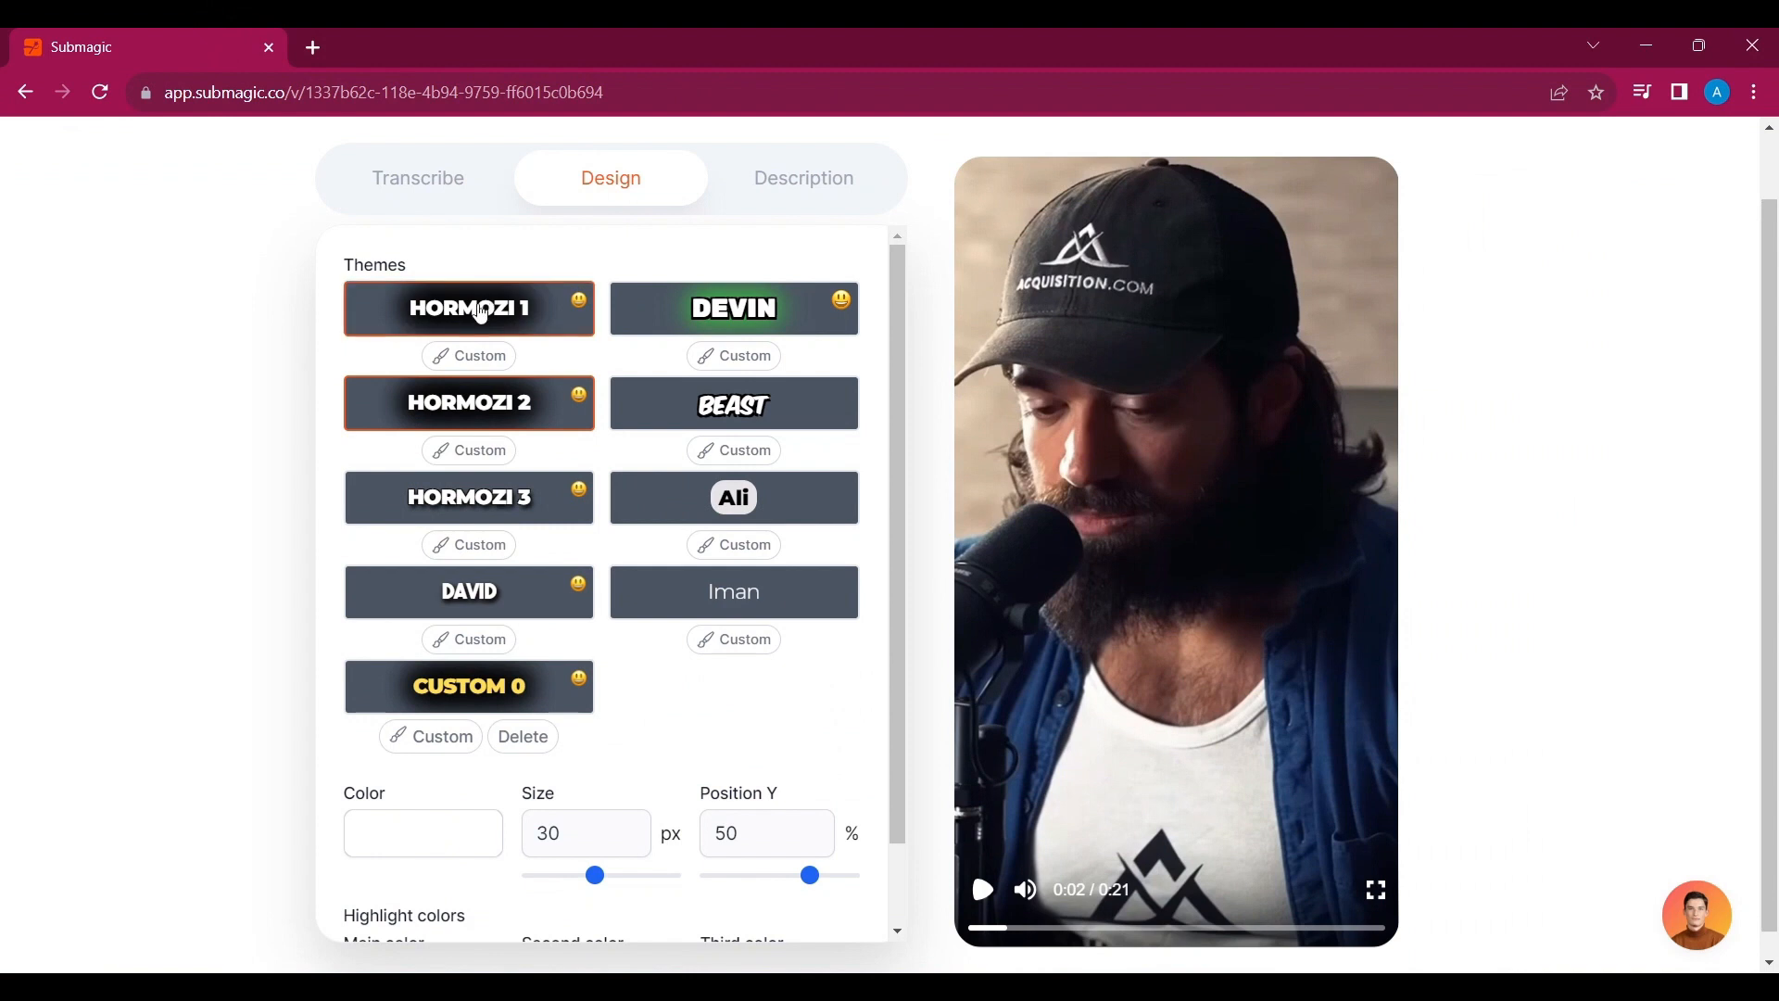
left_click(446, 594)
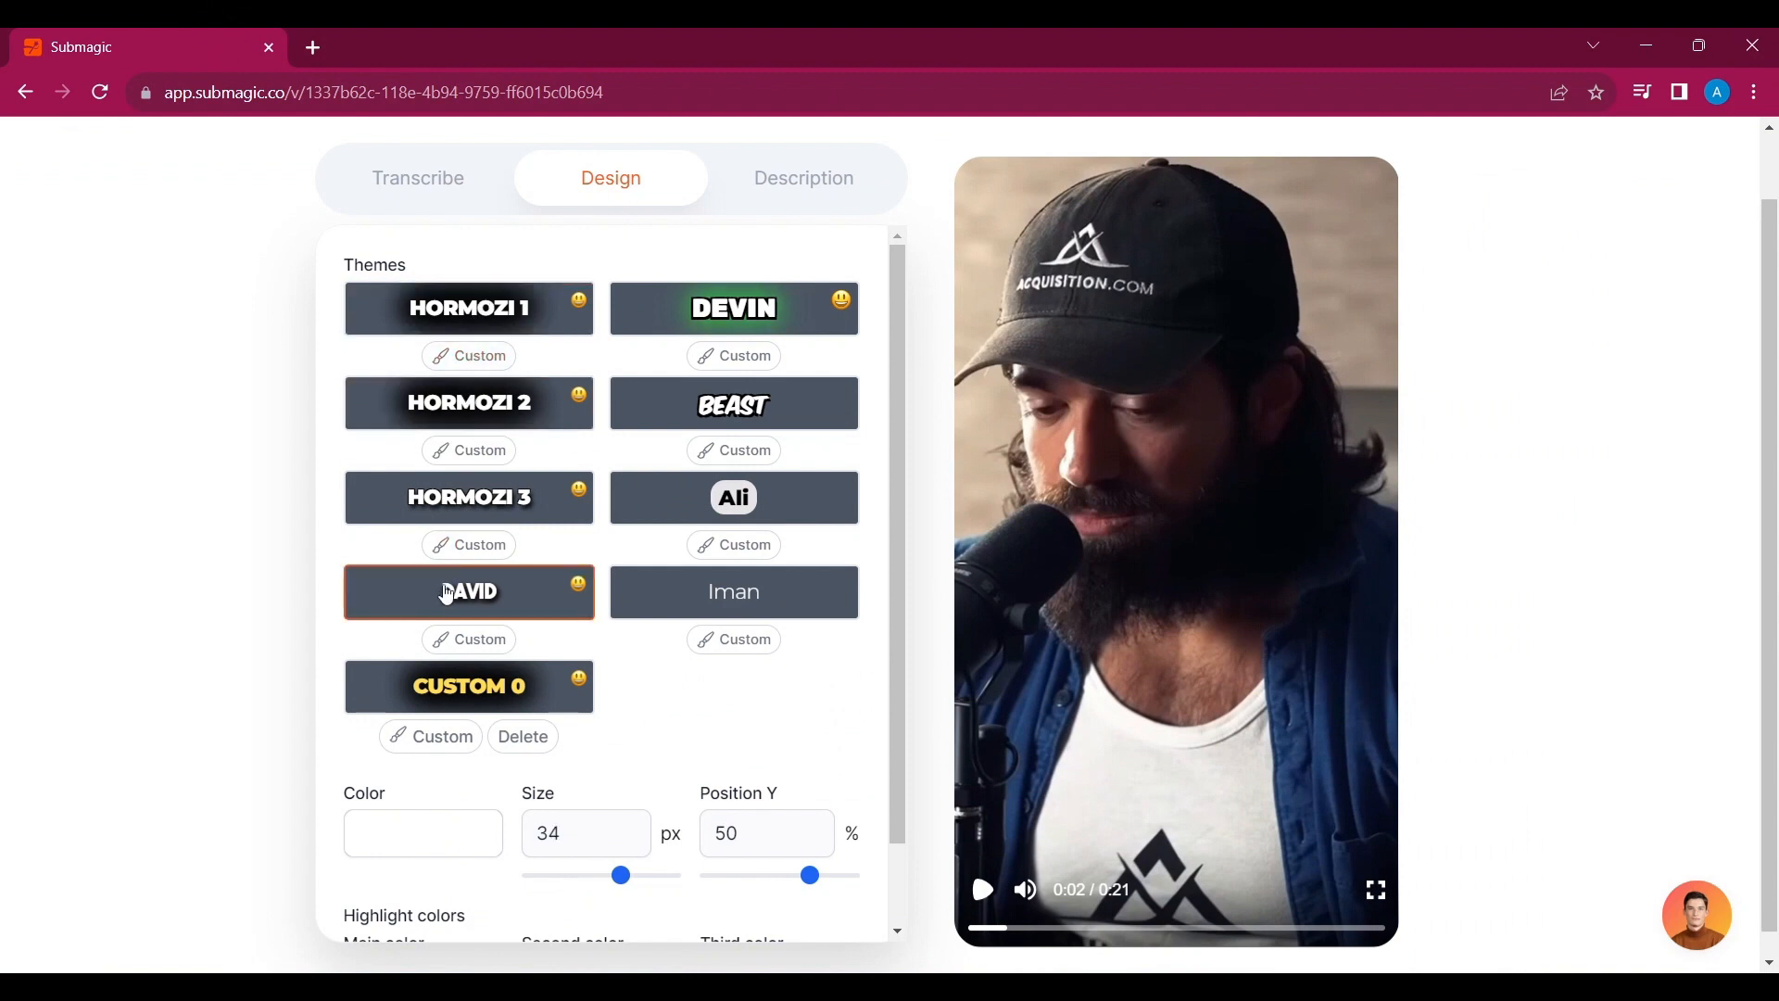
left_click(698, 503)
left_click(690, 606)
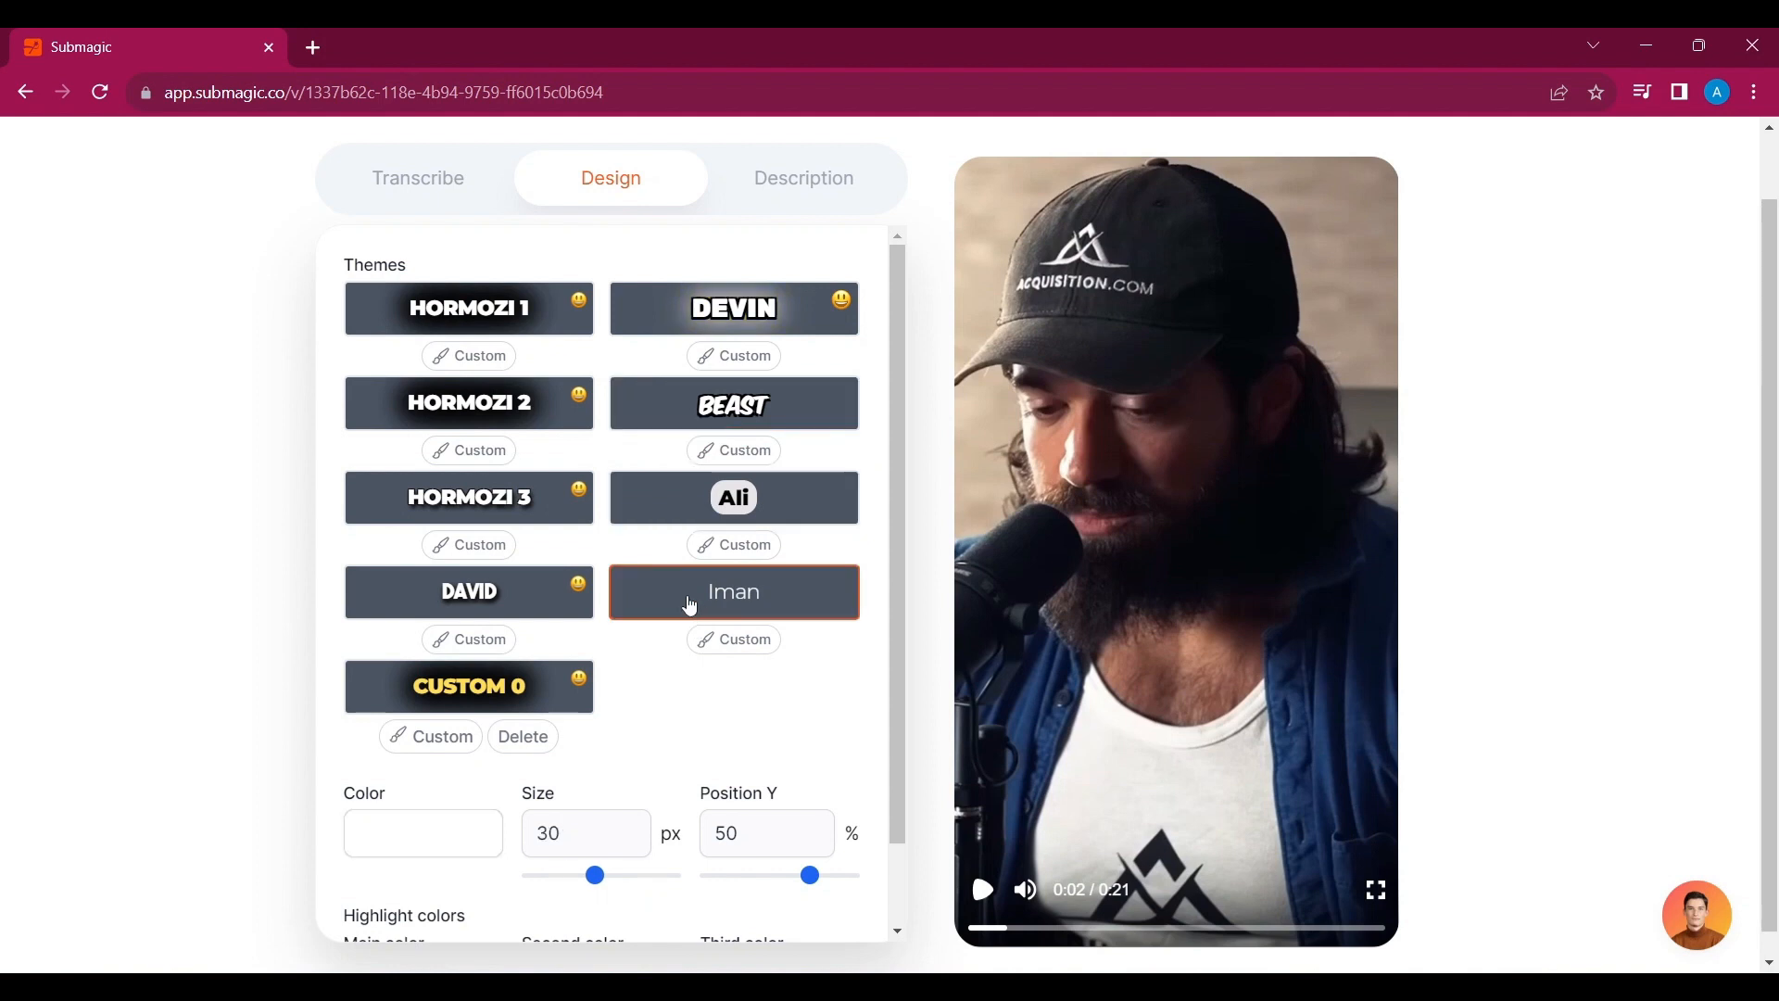
left_click(687, 500)
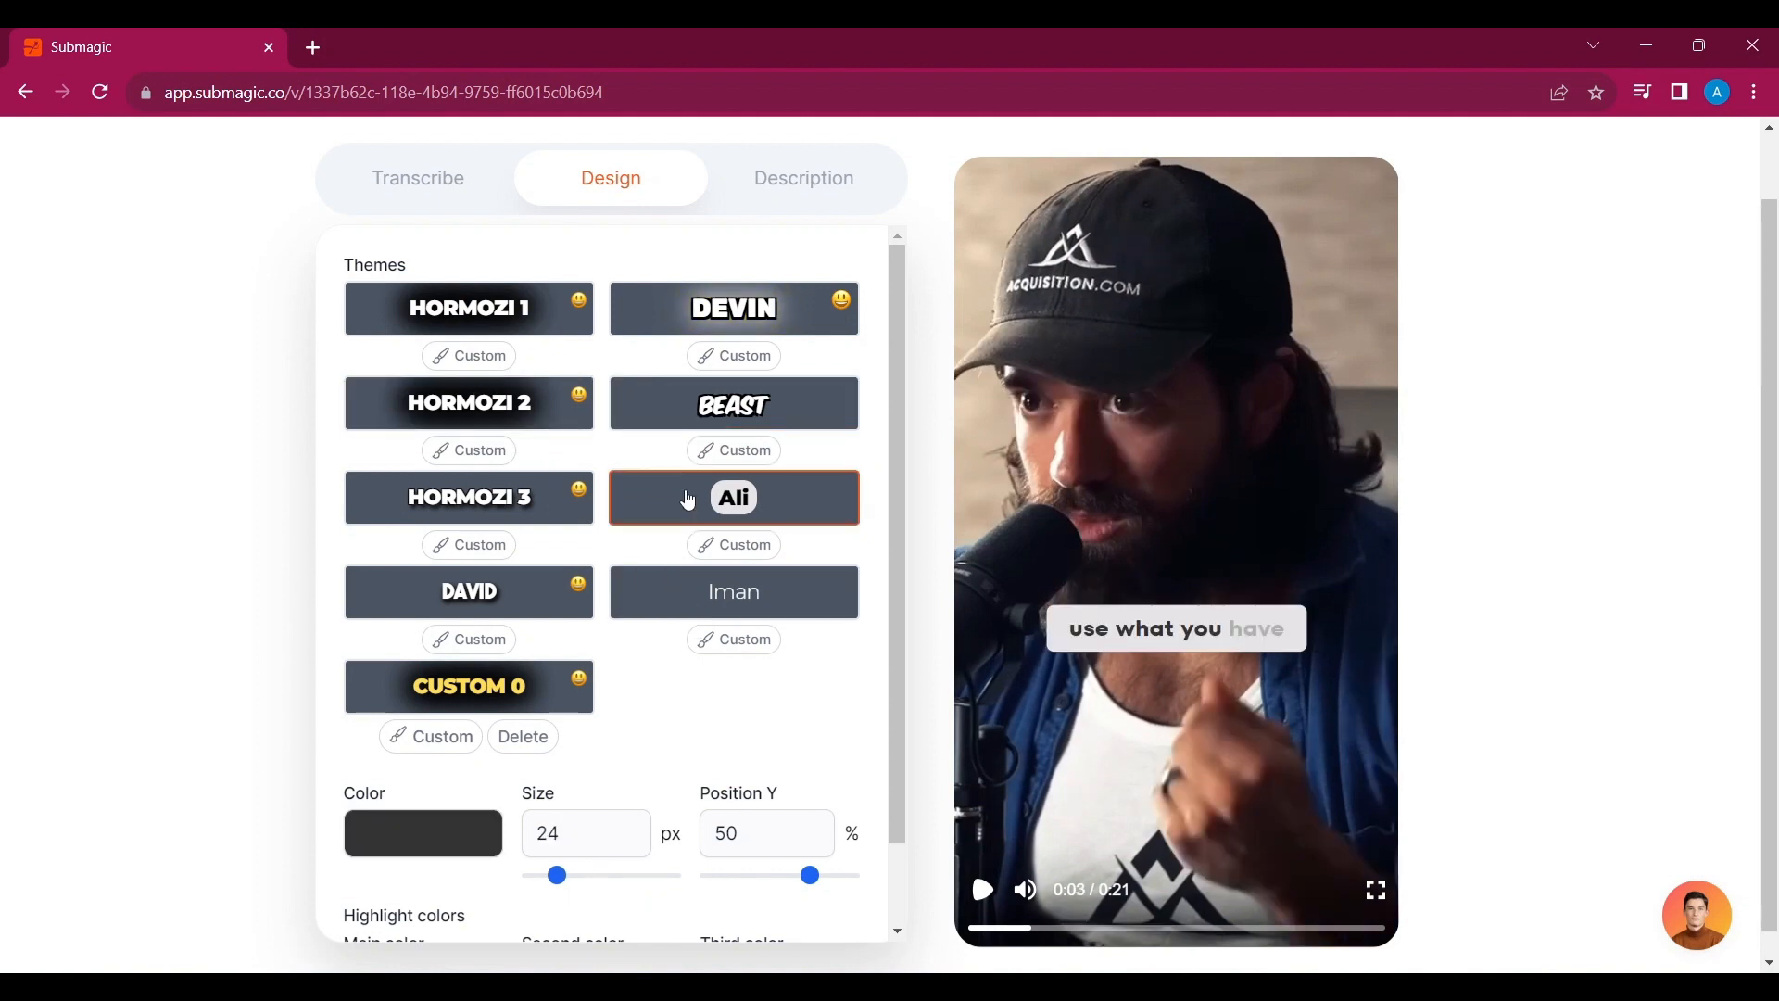
left_click(726, 417)
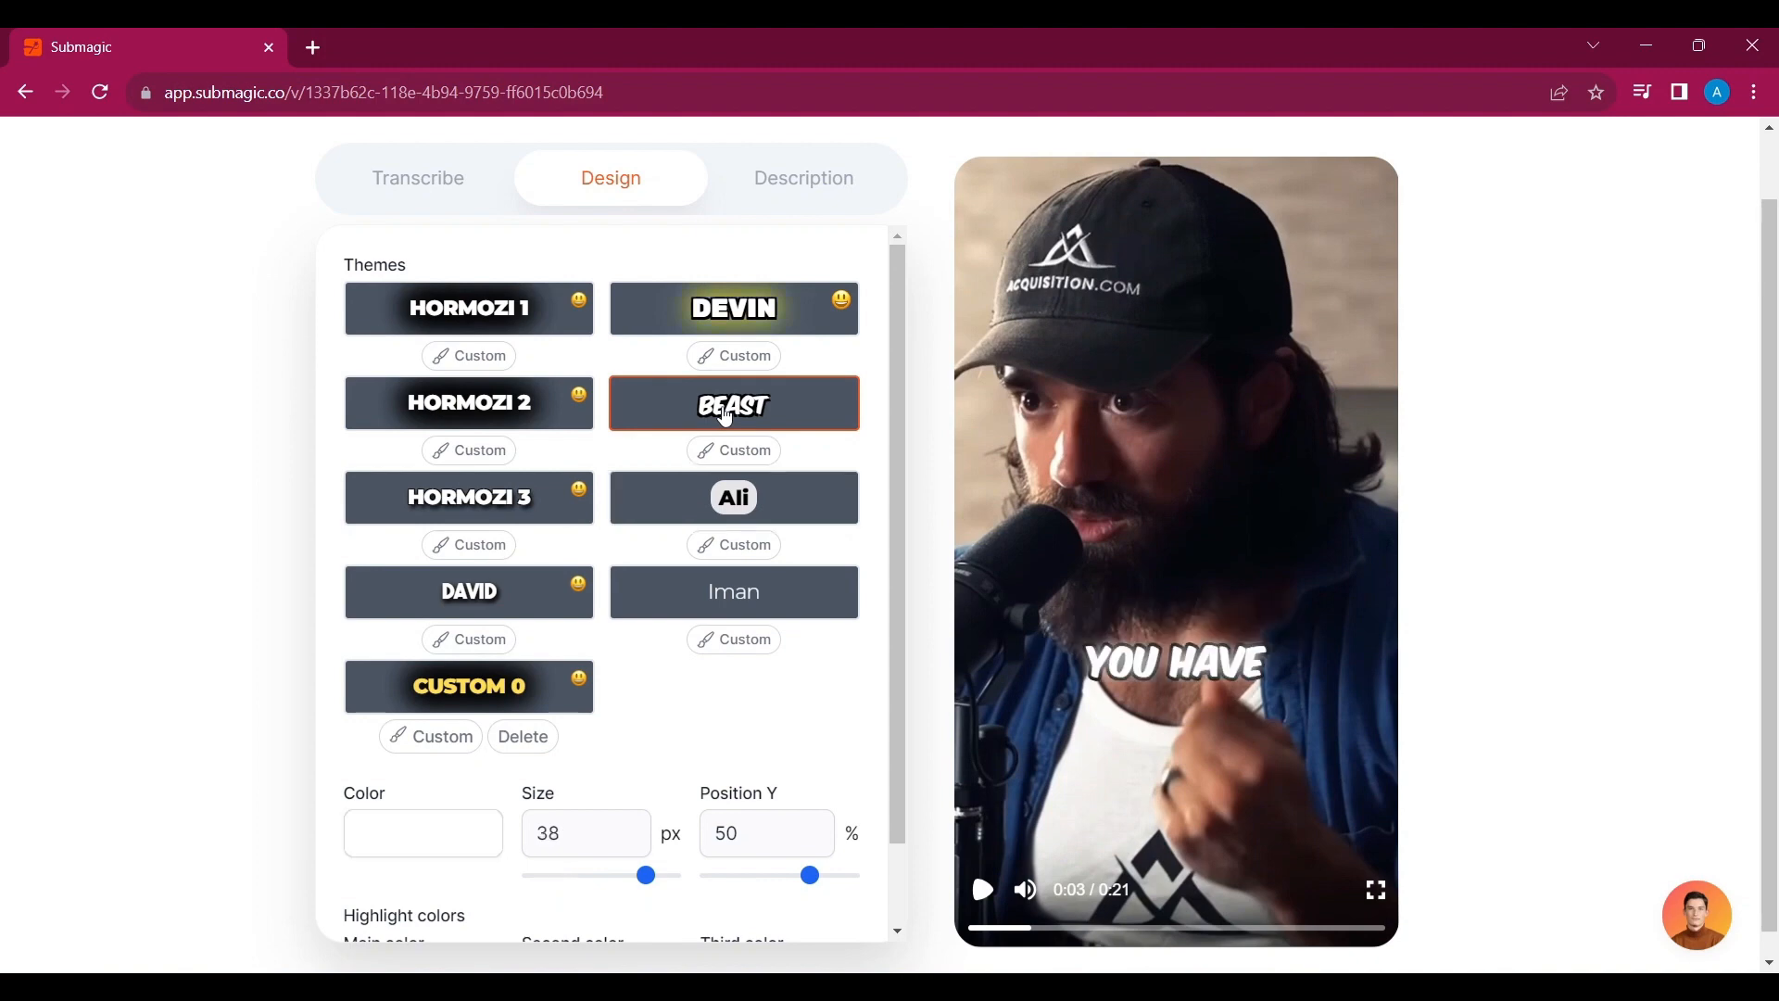
left_click(717, 321)
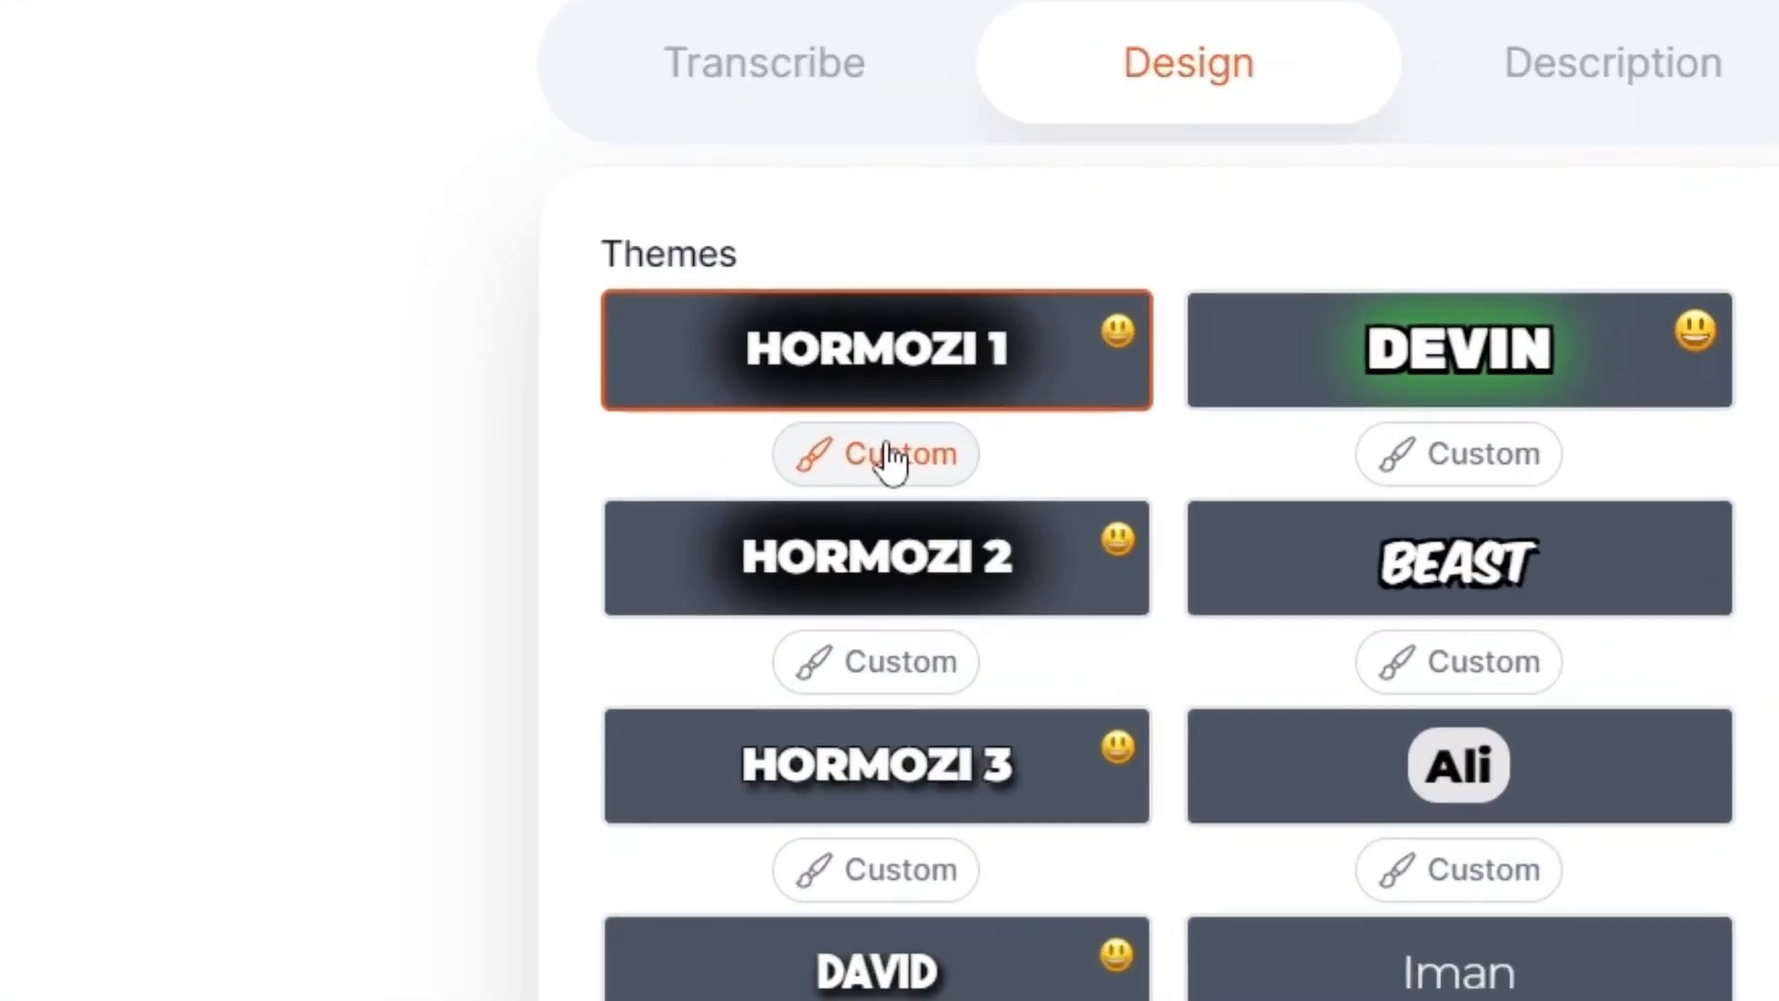
Customize the Hormozi 1 theme with the Roboto font, trying the Light and Normal weights before setting Heavy.
left_click(892, 458)
left_click(476, 398)
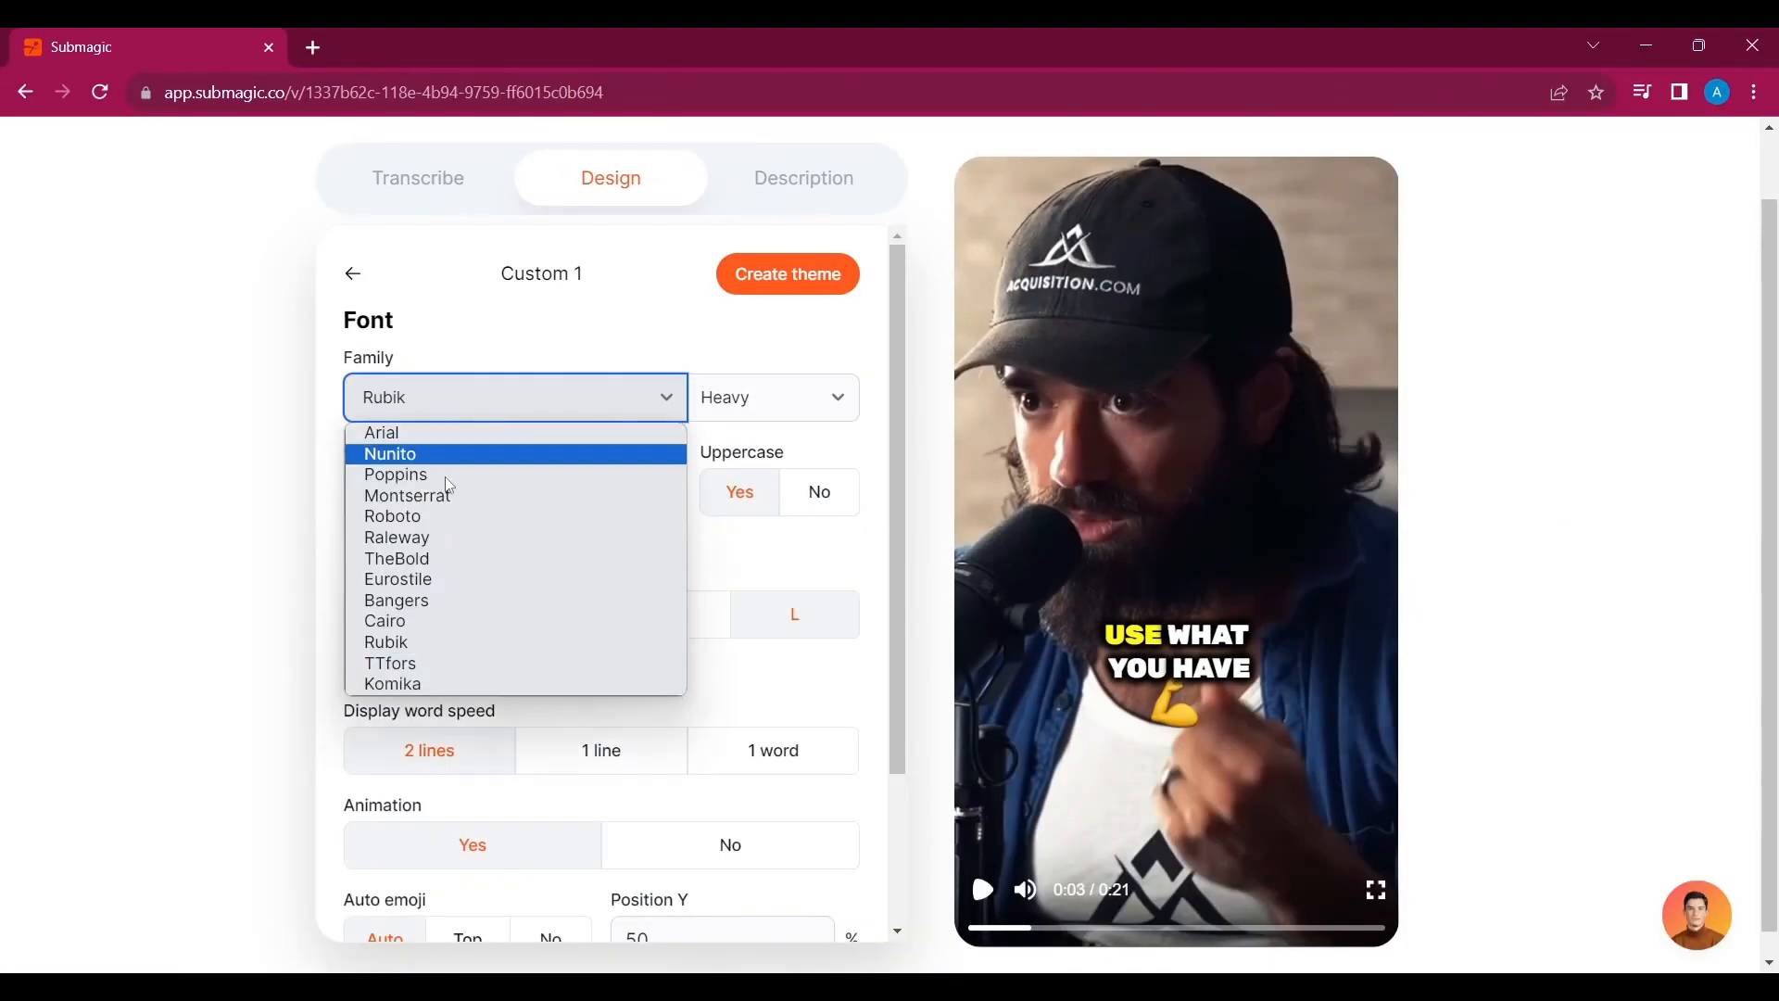
left_click(429, 520)
left_click(769, 397)
left_click(758, 432)
left_click(753, 398)
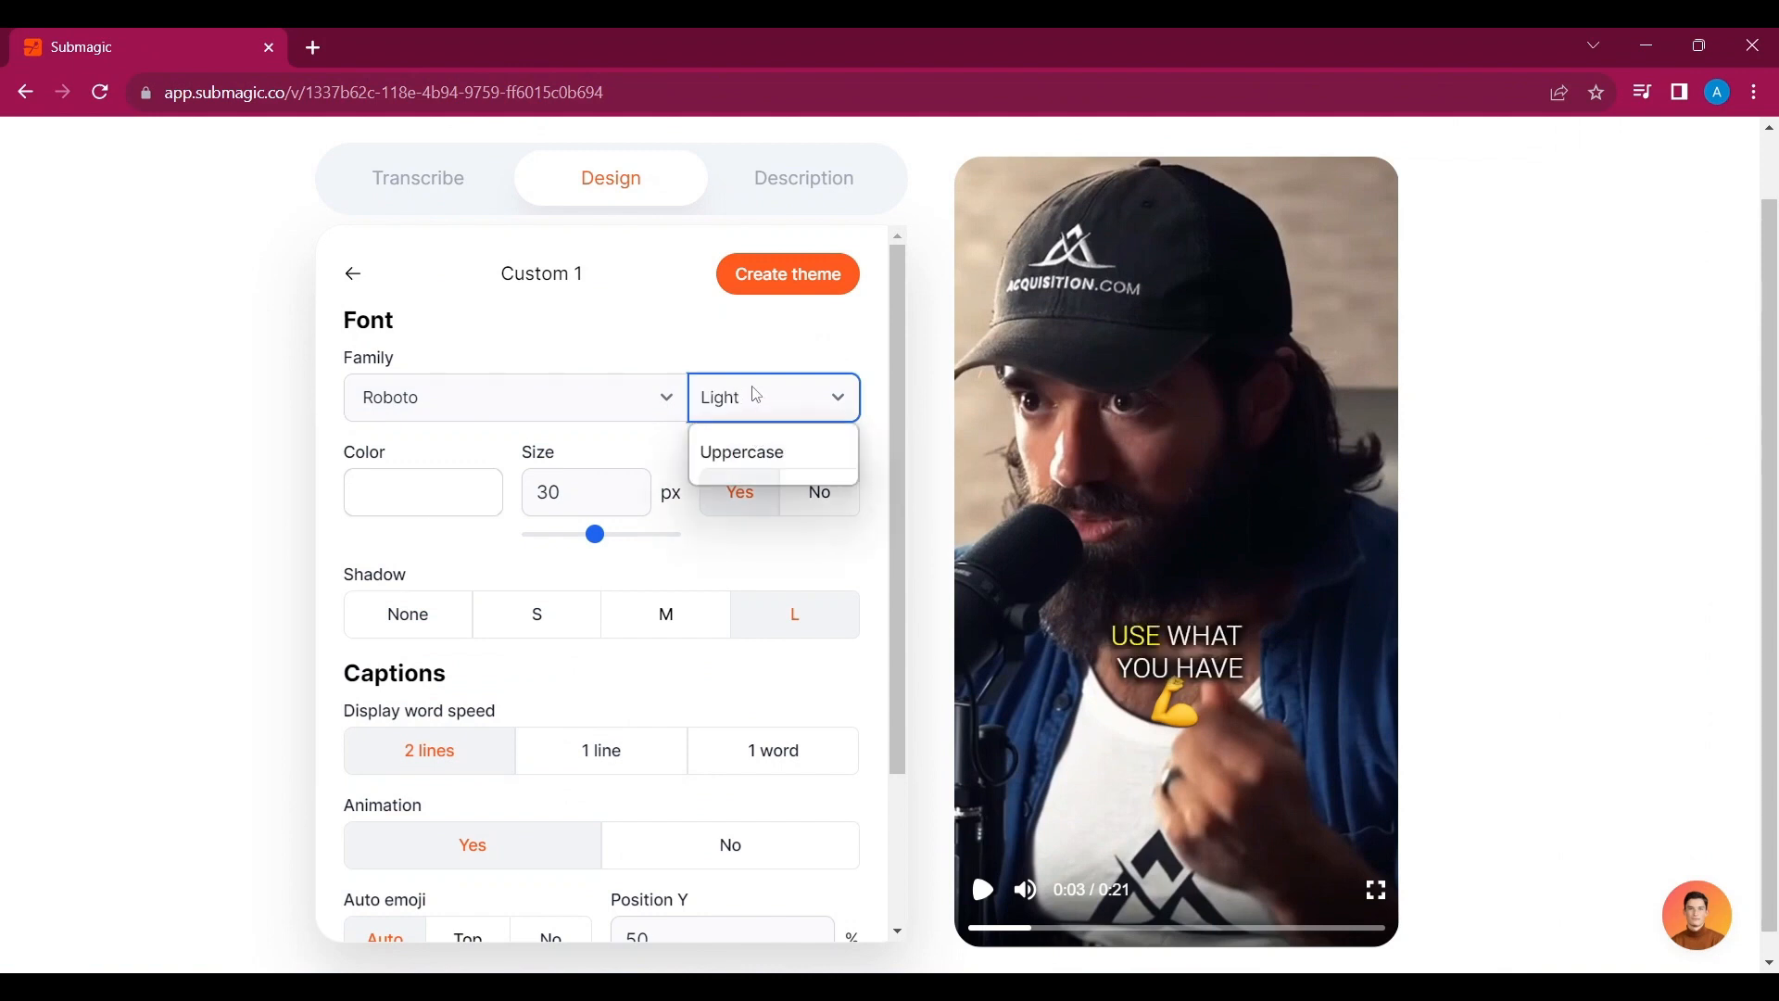
left_click(745, 454)
left_click(750, 402)
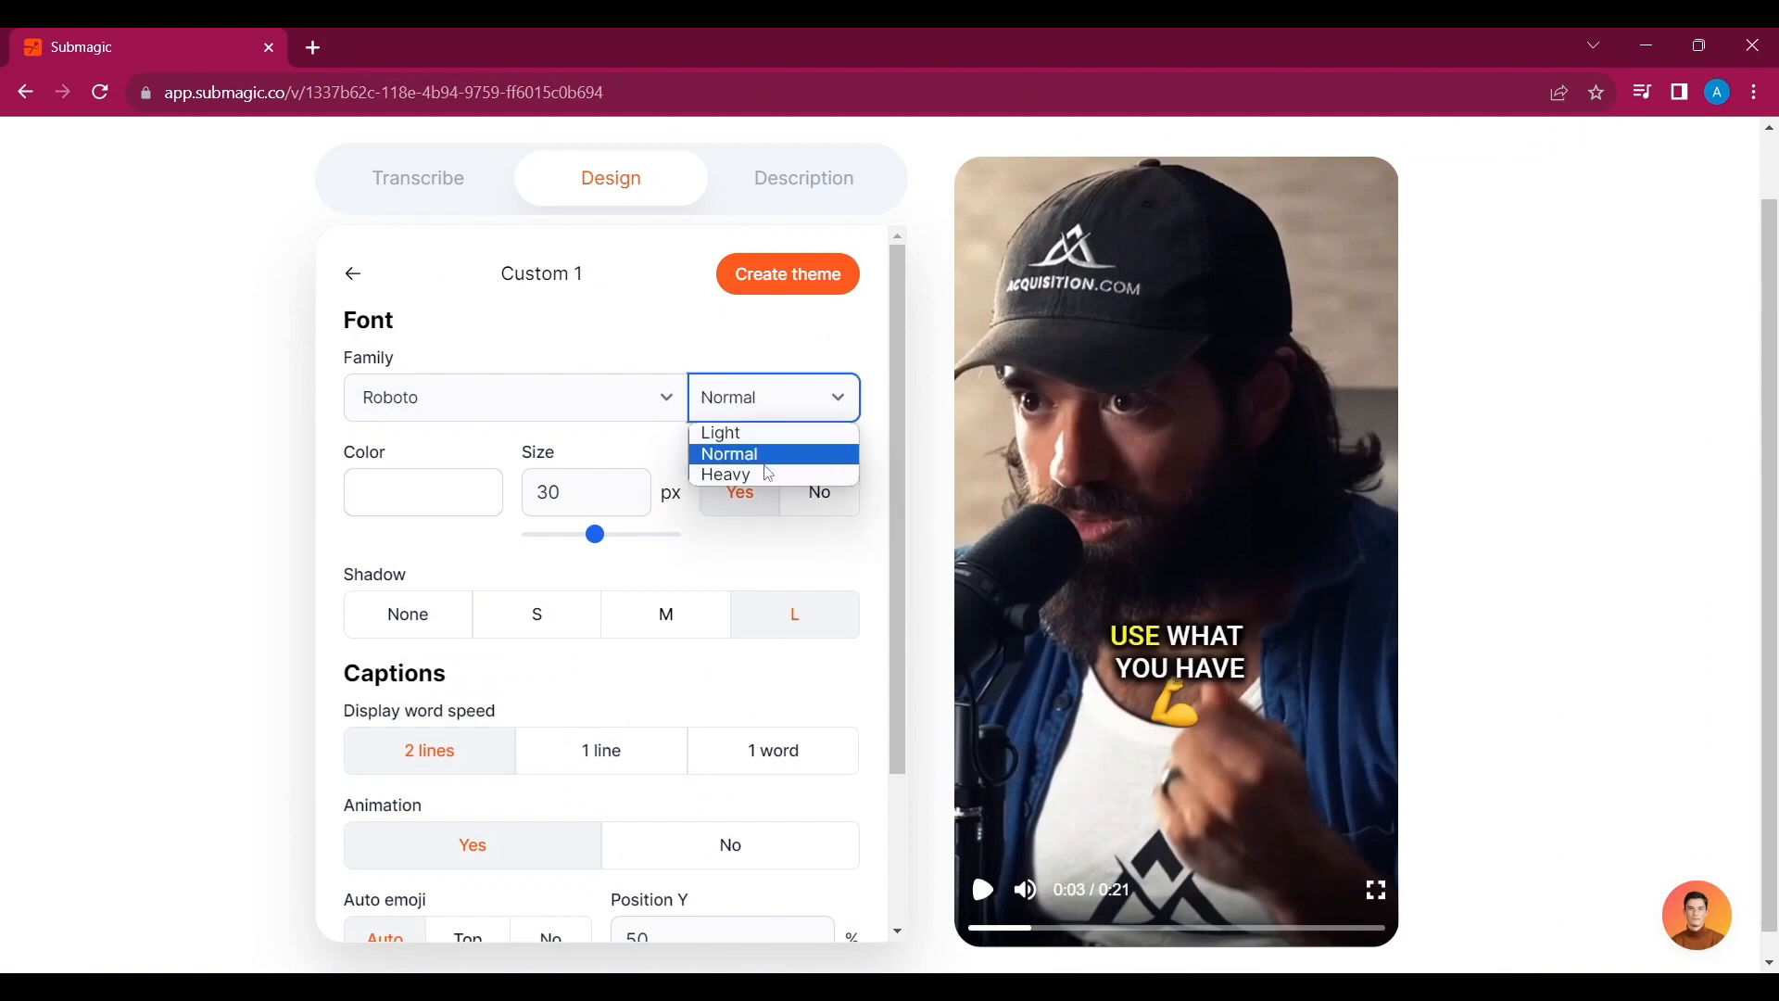
left_click(765, 473)
Set the caption font size to 34 px and try uppercase off before turning it back on.
left_click_drag(595, 534, 628, 565)
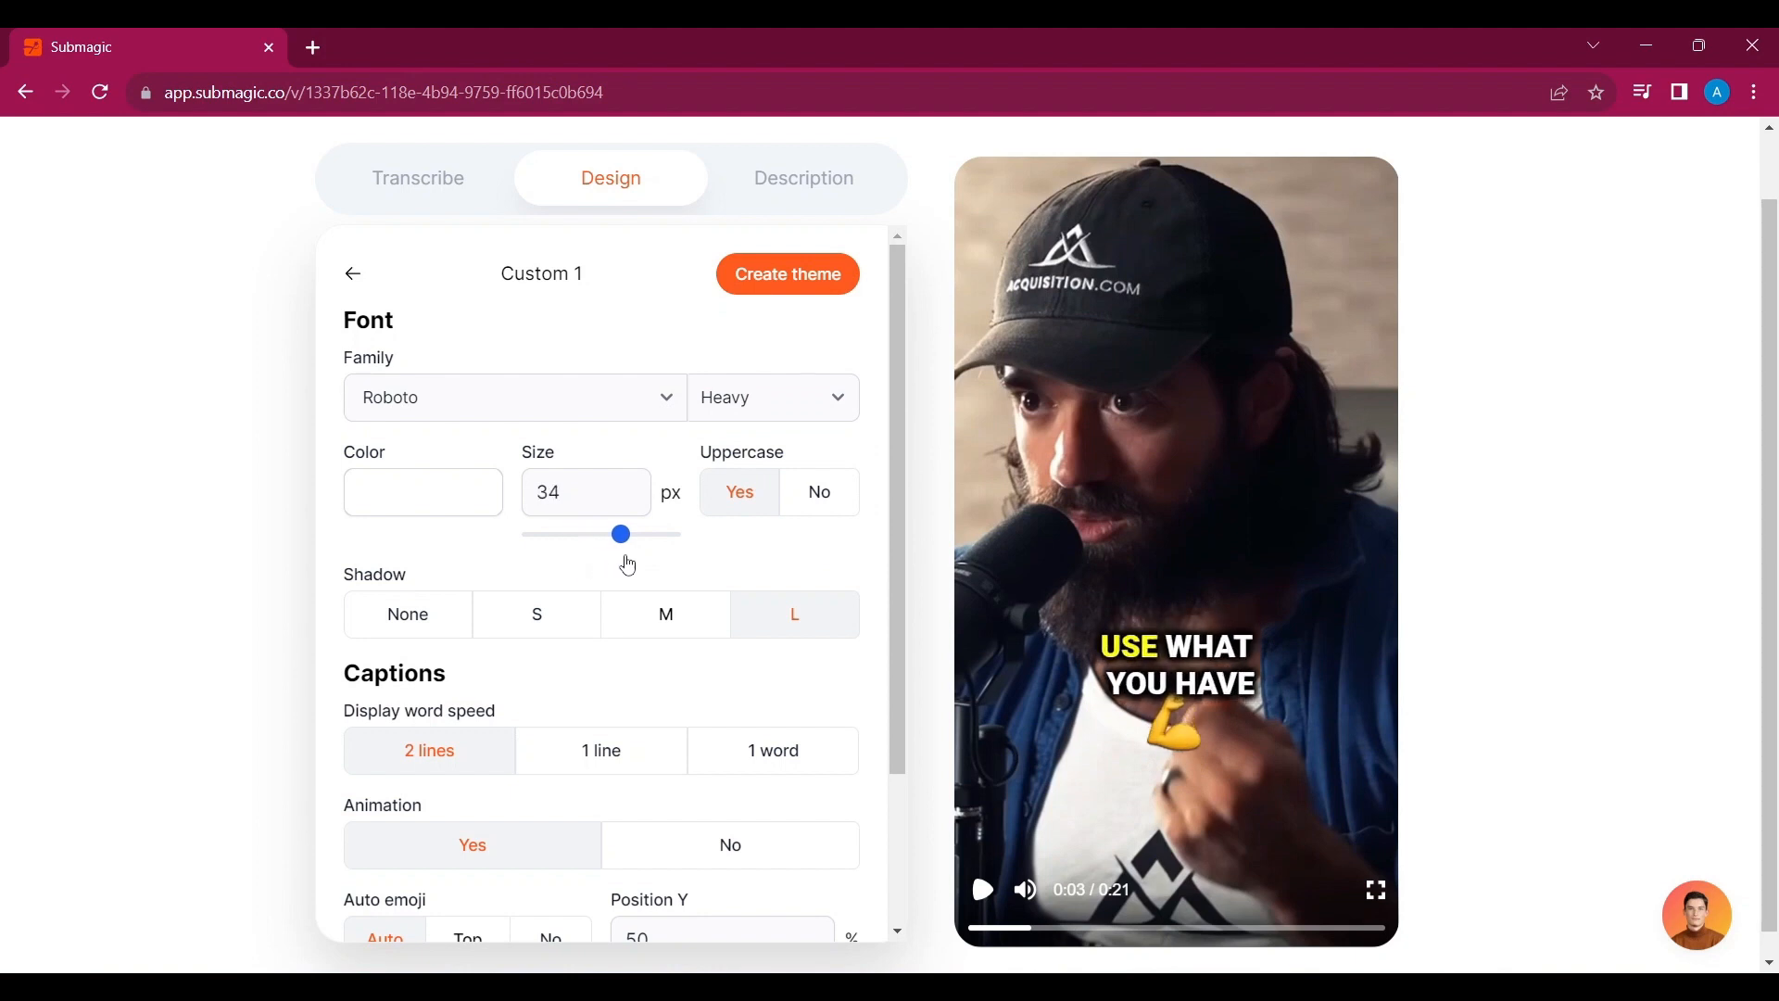
left_click(820, 492)
left_click(746, 506)
Try the None, S and M shadow options on the captions and return the shadow to L.
scroll(613, 492, "down", 1)
left_click(429, 596)
left_click(569, 602)
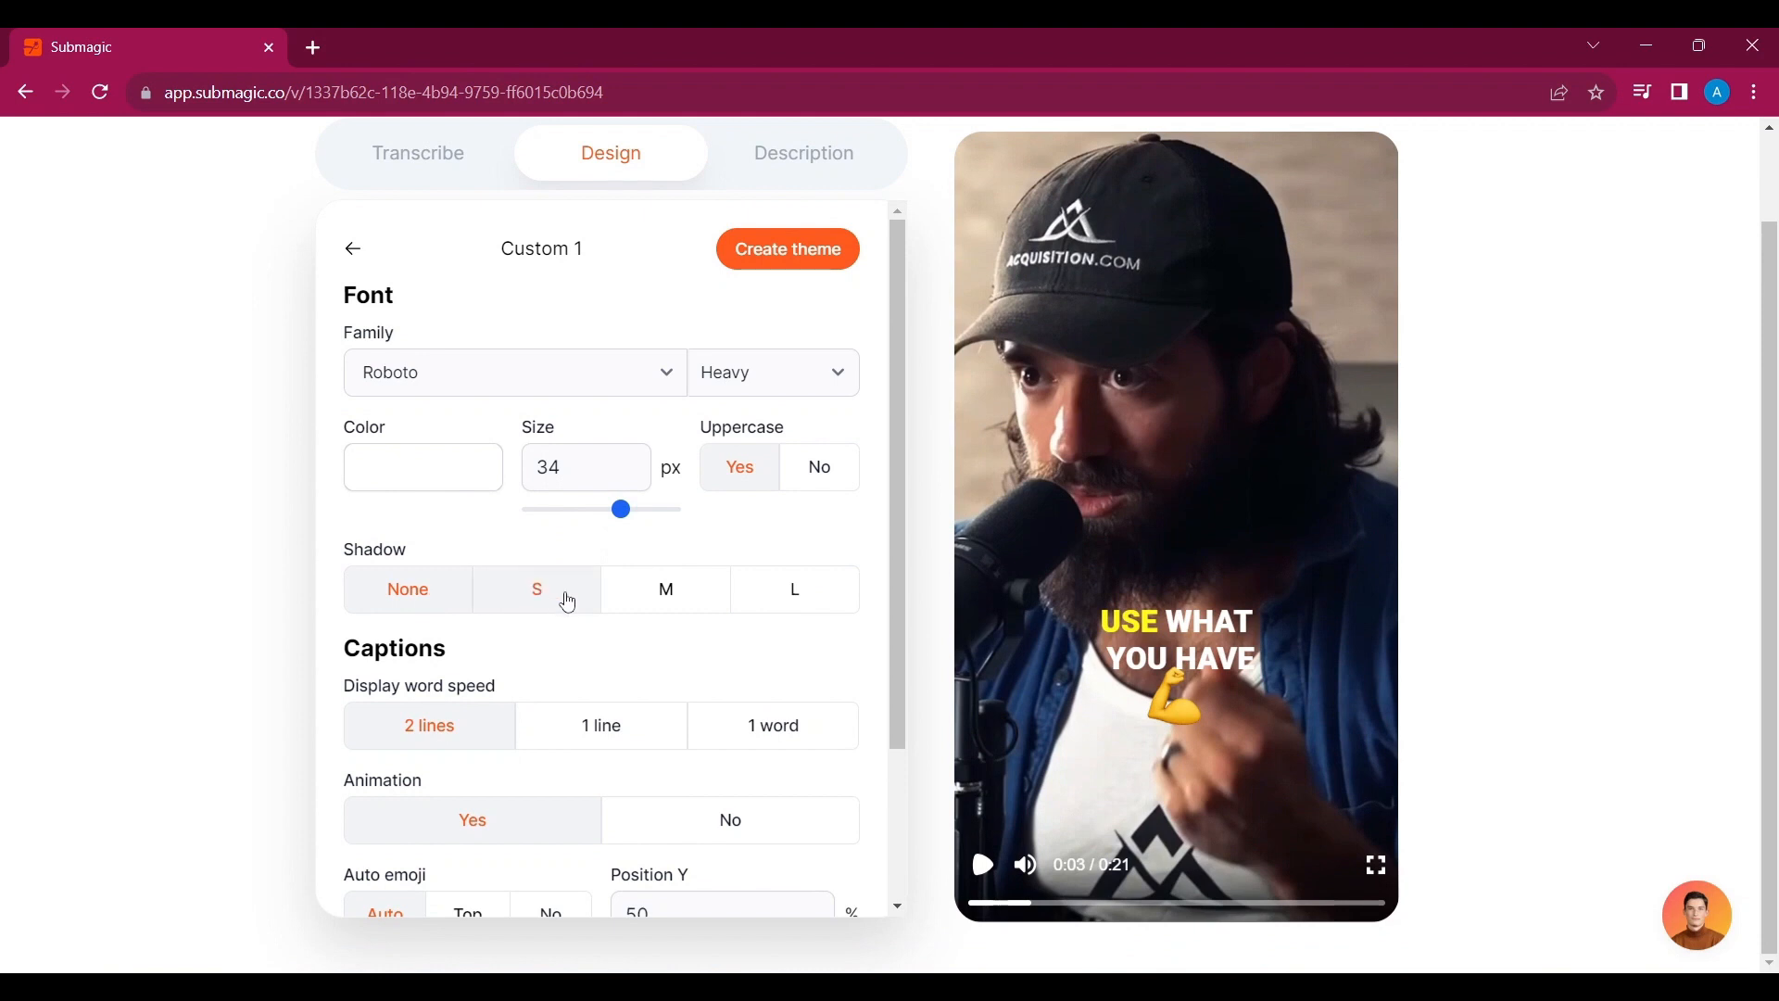
left_click(663, 587)
left_click(798, 586)
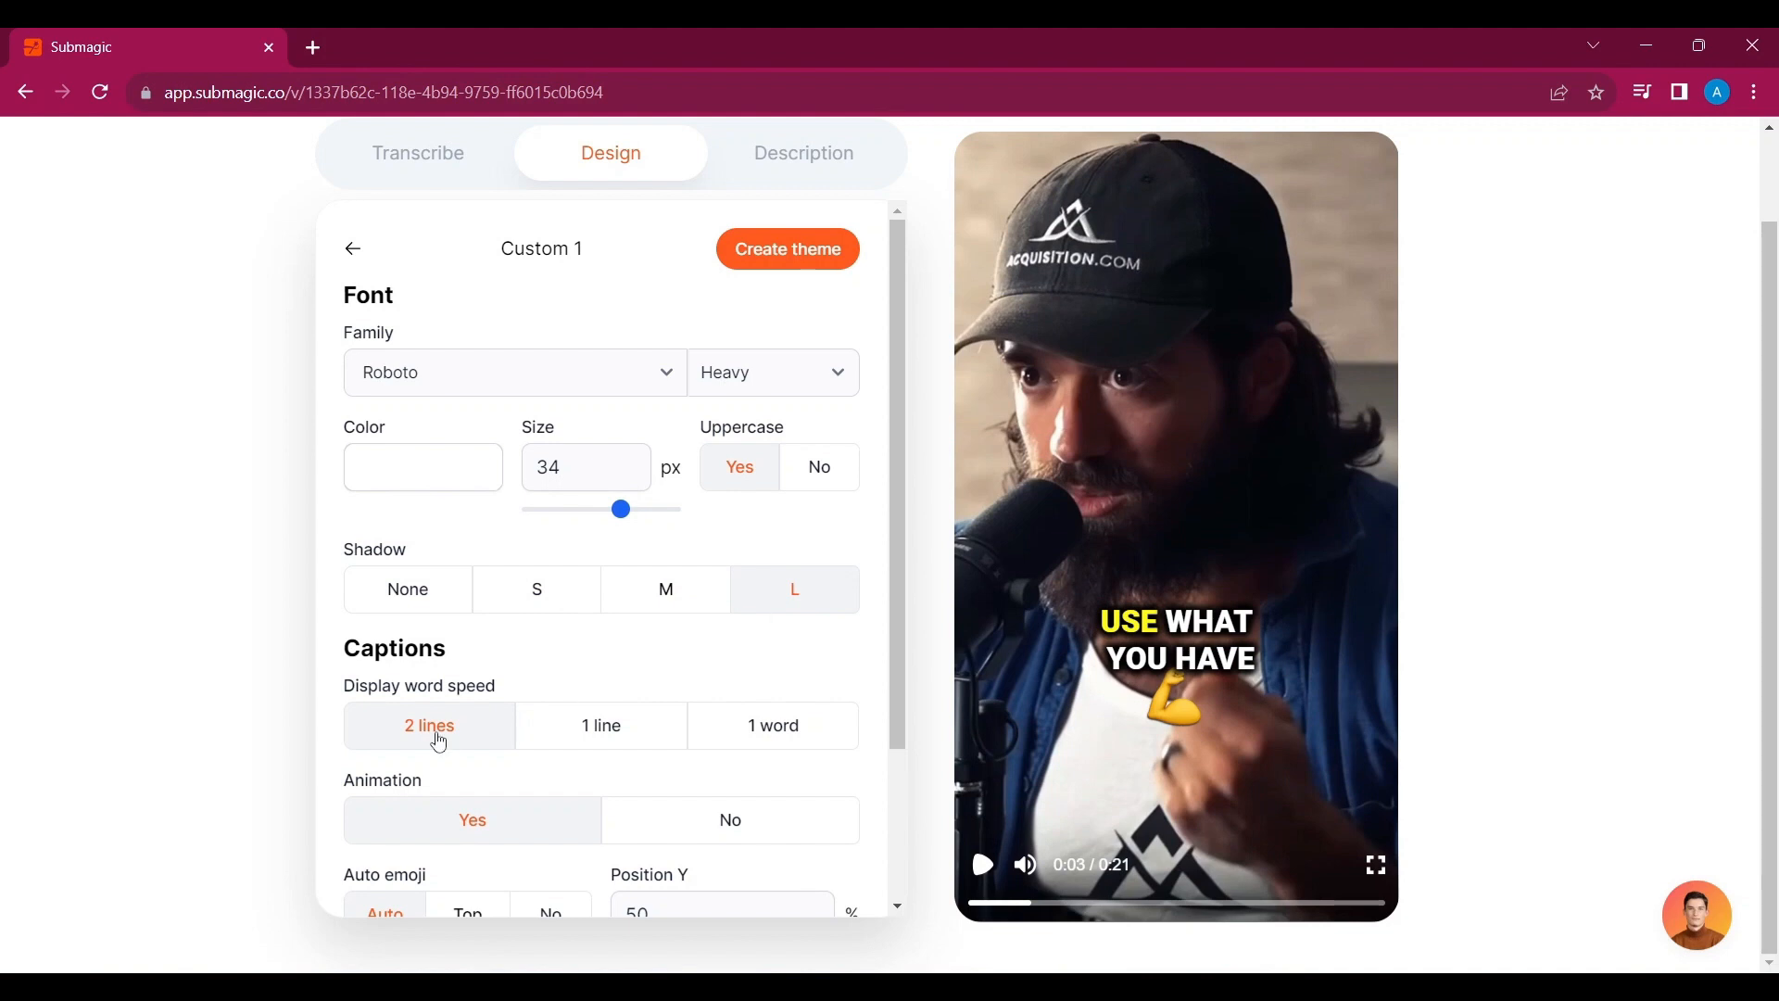
Try the 1 line and 1 word display speeds for the captions and return to 2 lines.
left_click(564, 736)
left_click(713, 723)
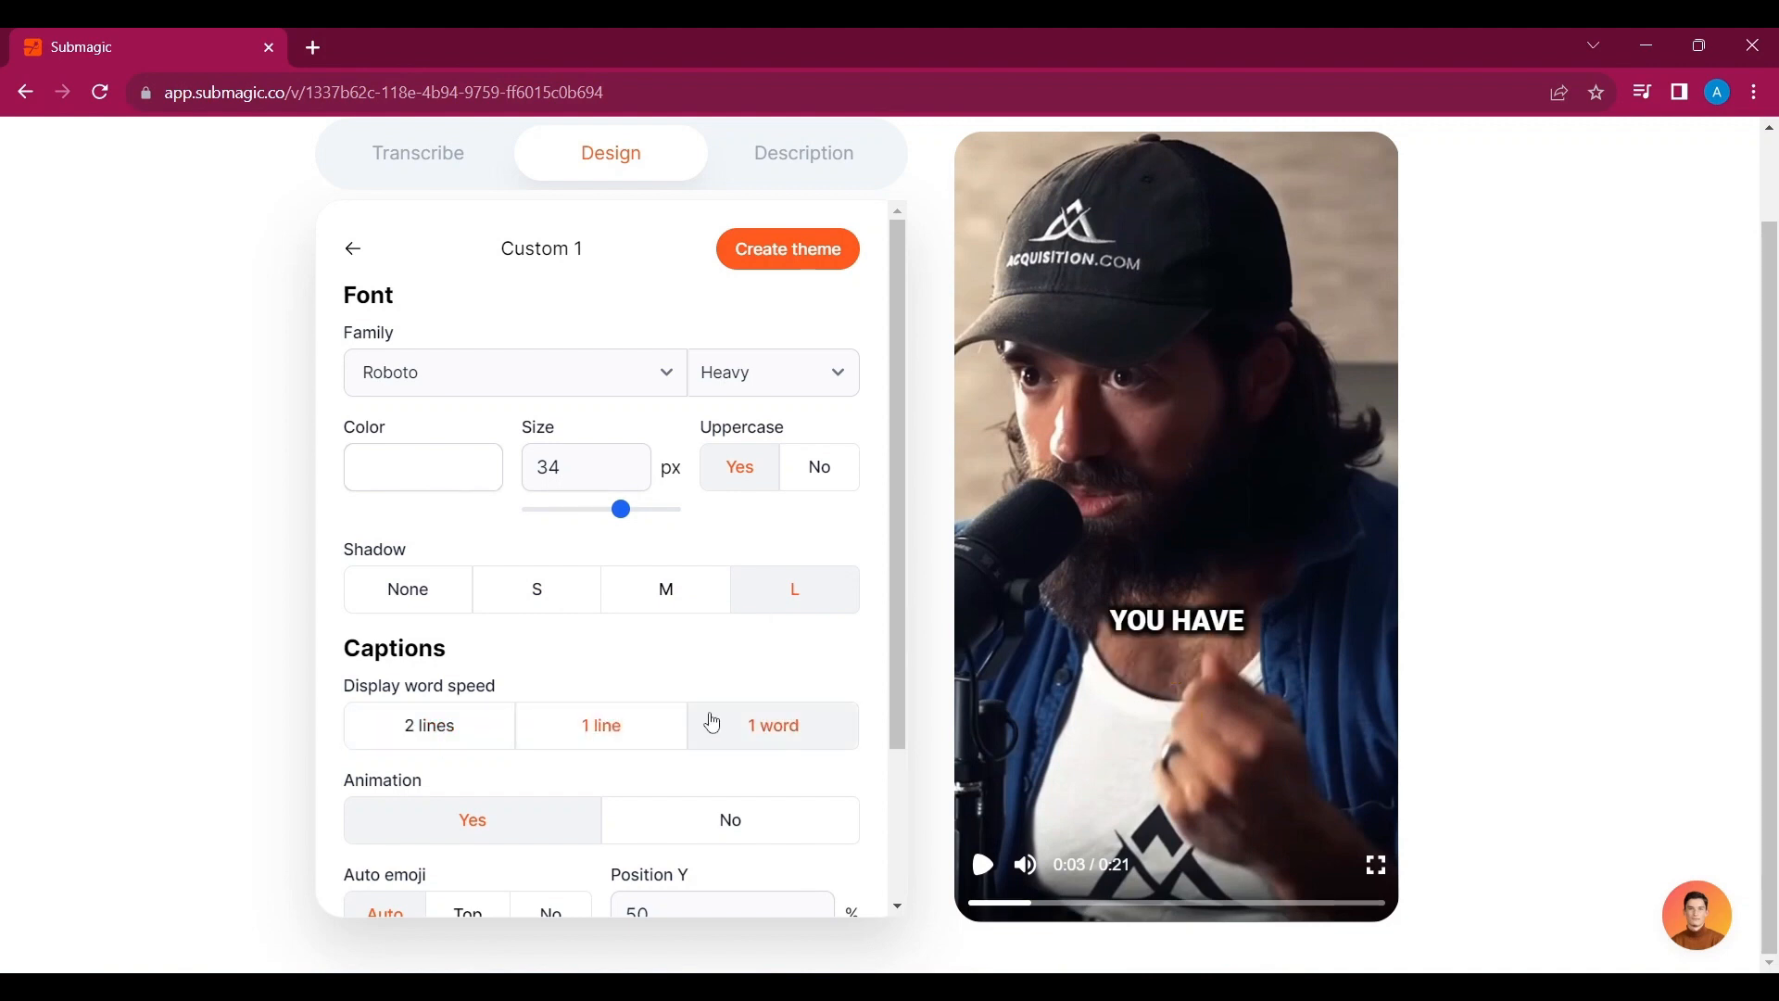
left_click(777, 732)
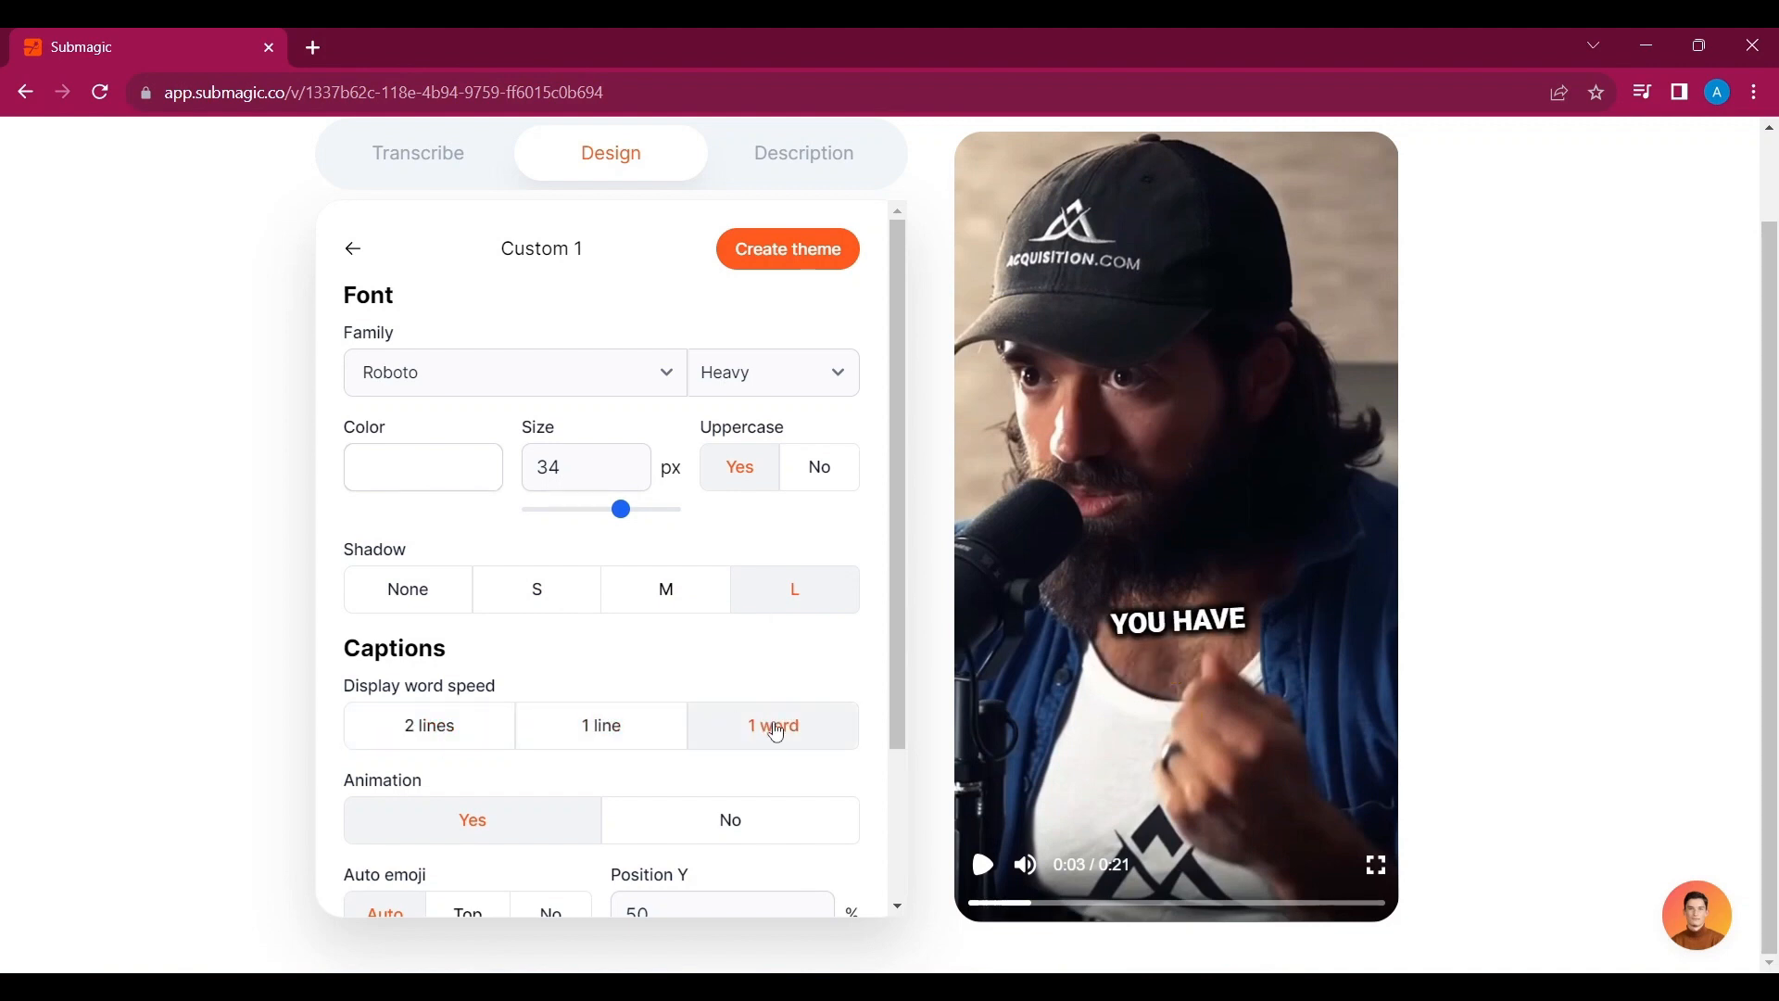
left_click(408, 721)
Try the captions without animation, restore it, and set Auto emoji to No after trying Top.
scroll(409, 719, "down", 2)
left_click(682, 647)
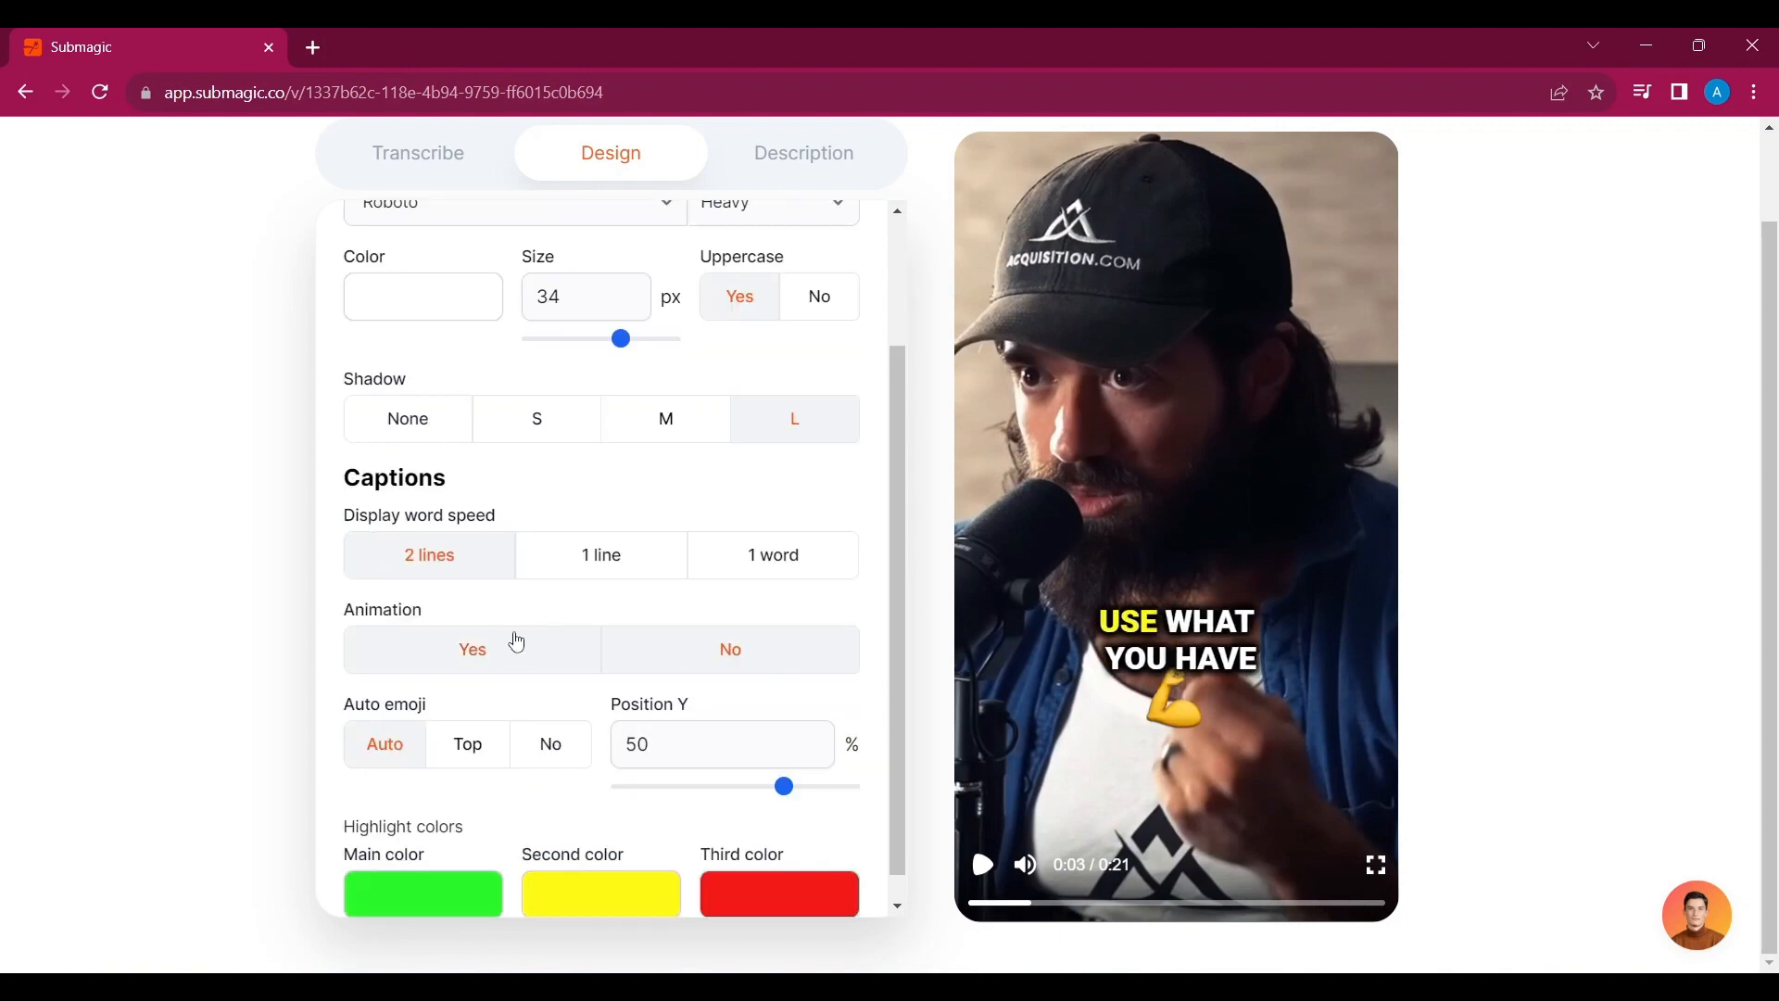
left_click(503, 645)
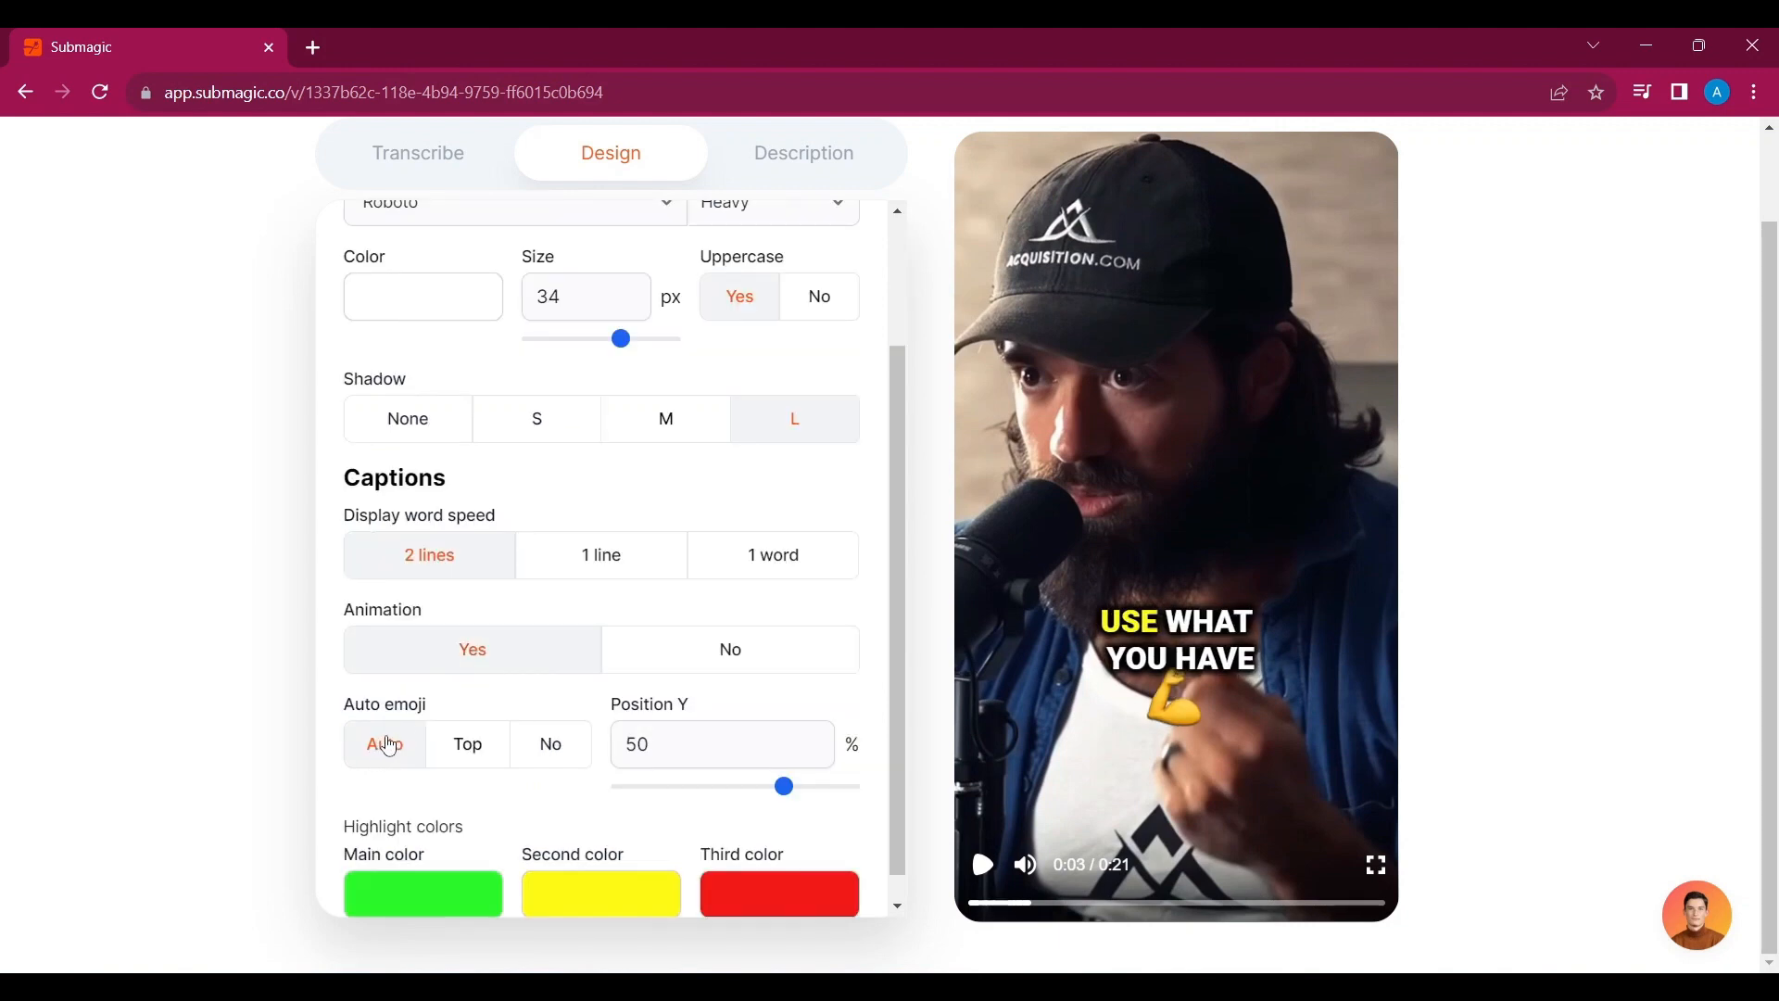
left_click(450, 758)
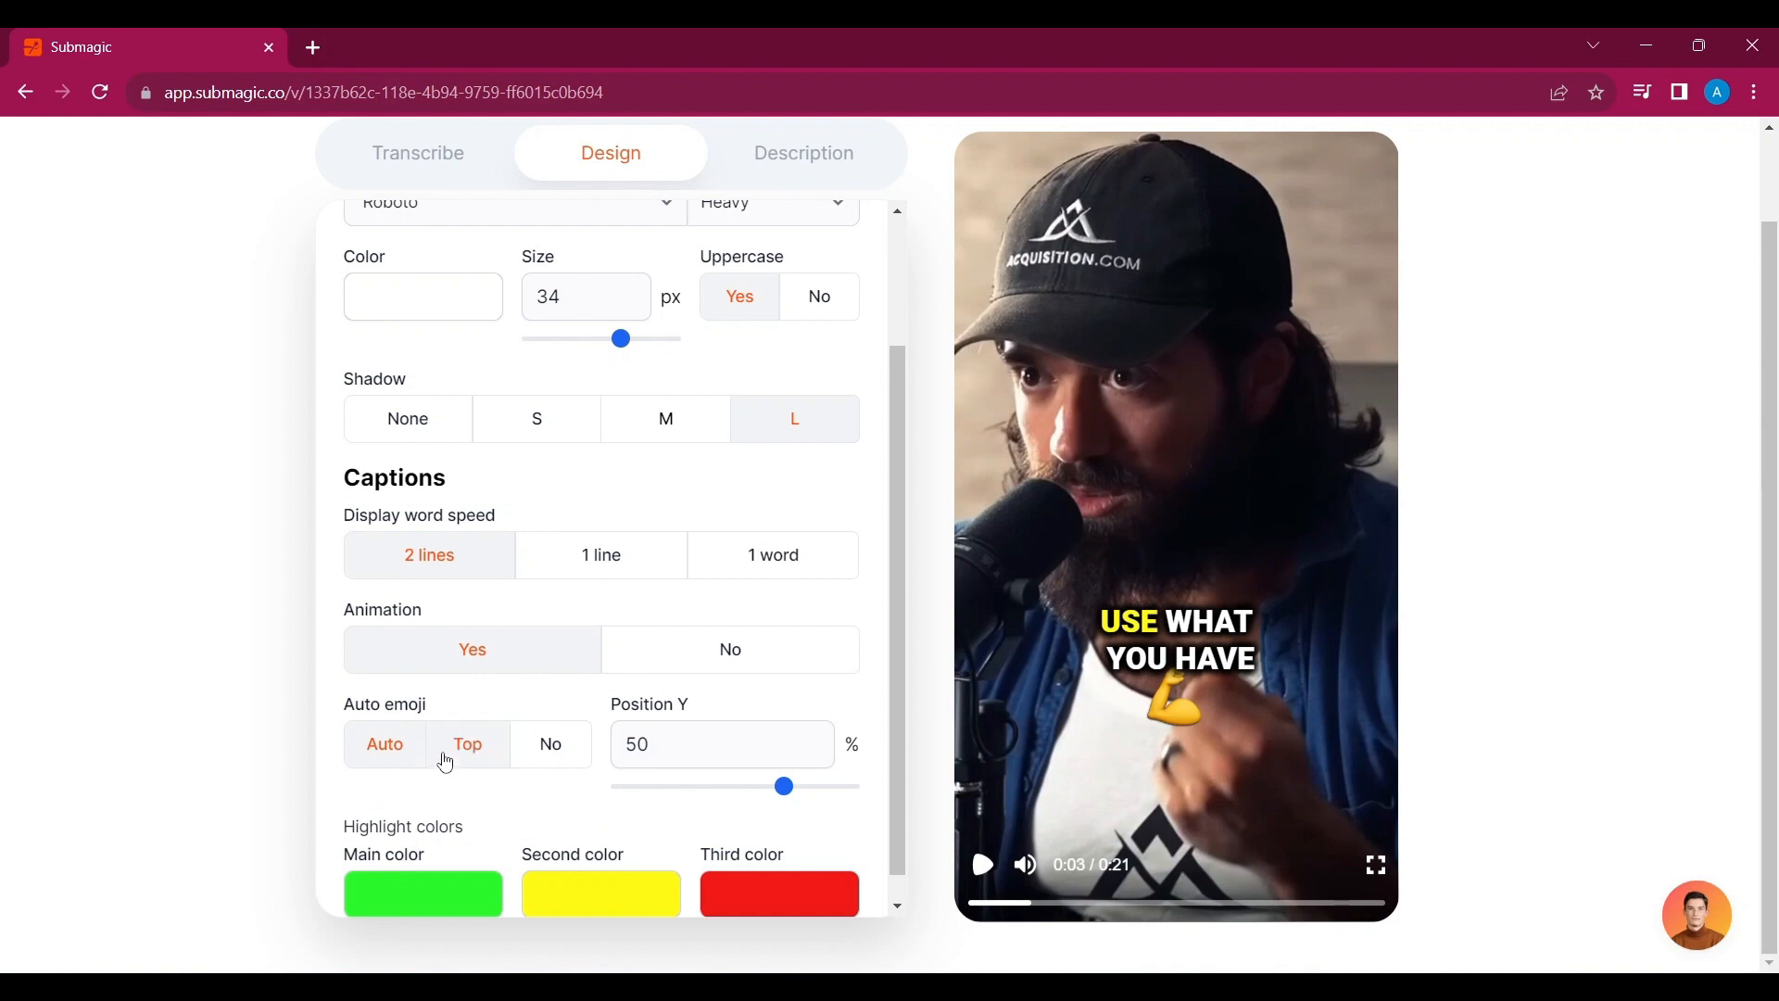
left_click(552, 753)
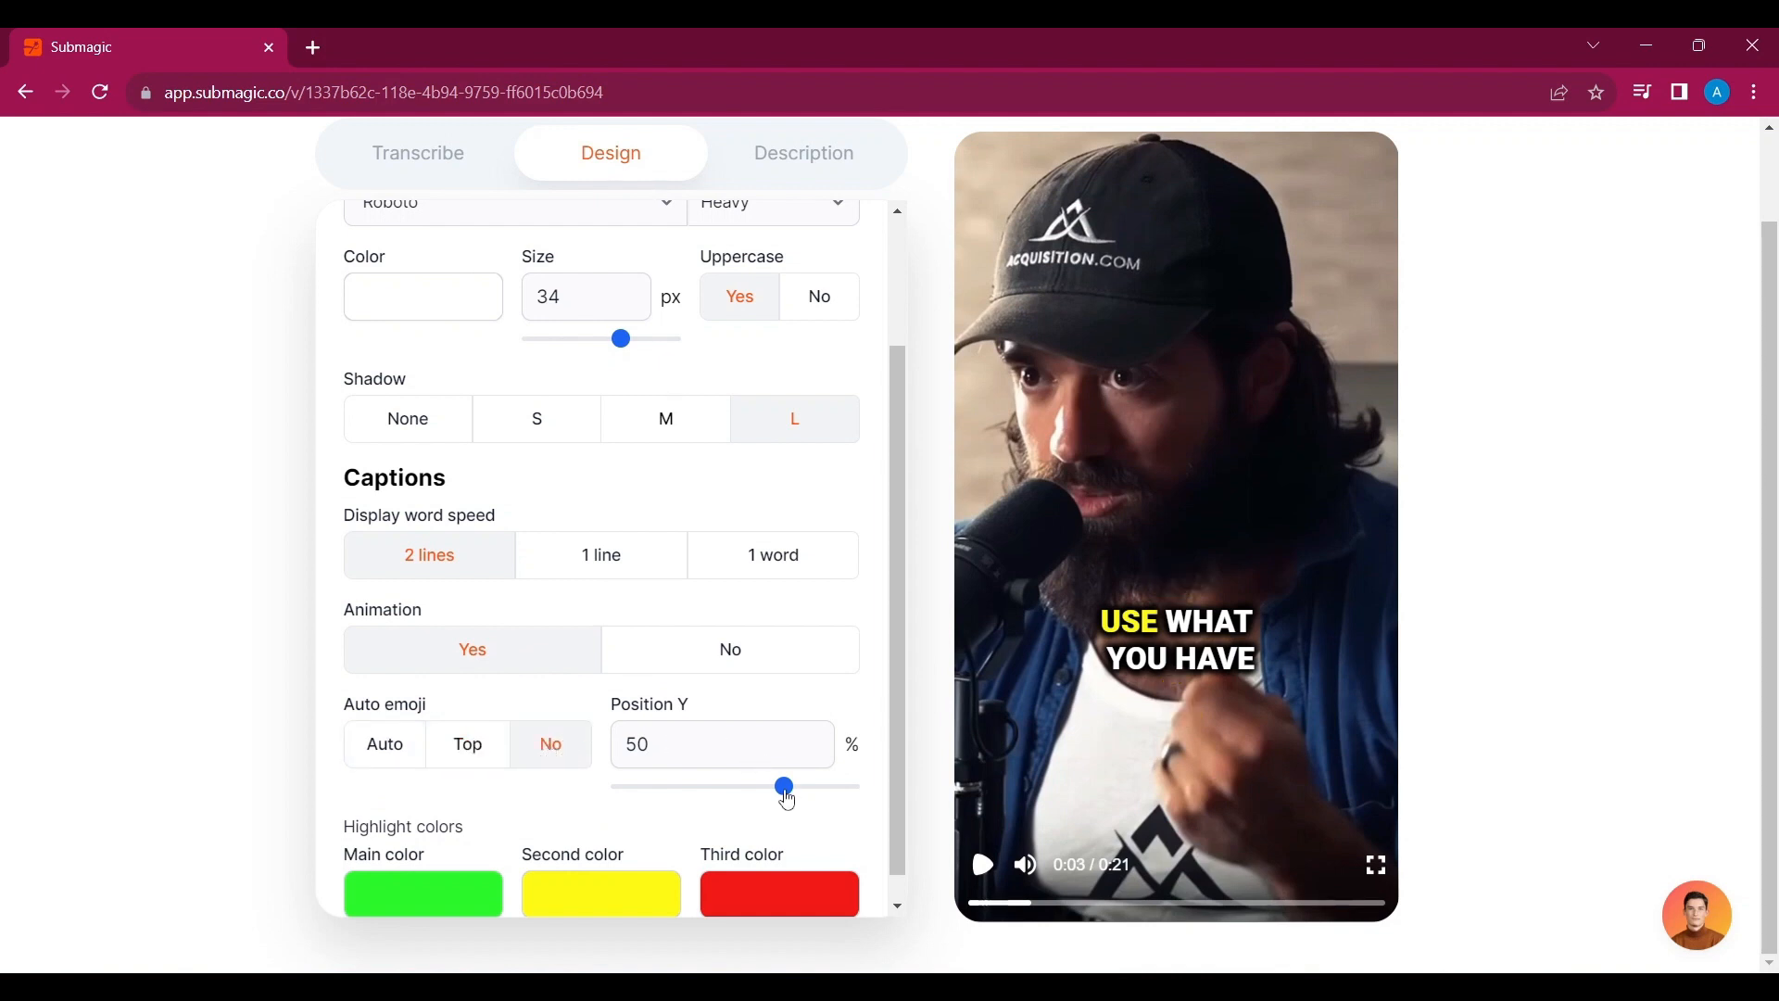
Set the captions' vertical position to 51% and change the second highlight color to blue.
mouse_move(787, 799)
left_mouse_down()
mouse_move(707, 798)
mouse_move(778, 791)
mouse_move(806, 802)
mouse_move(721, 808)
mouse_move(792, 808)
left_mouse_up()
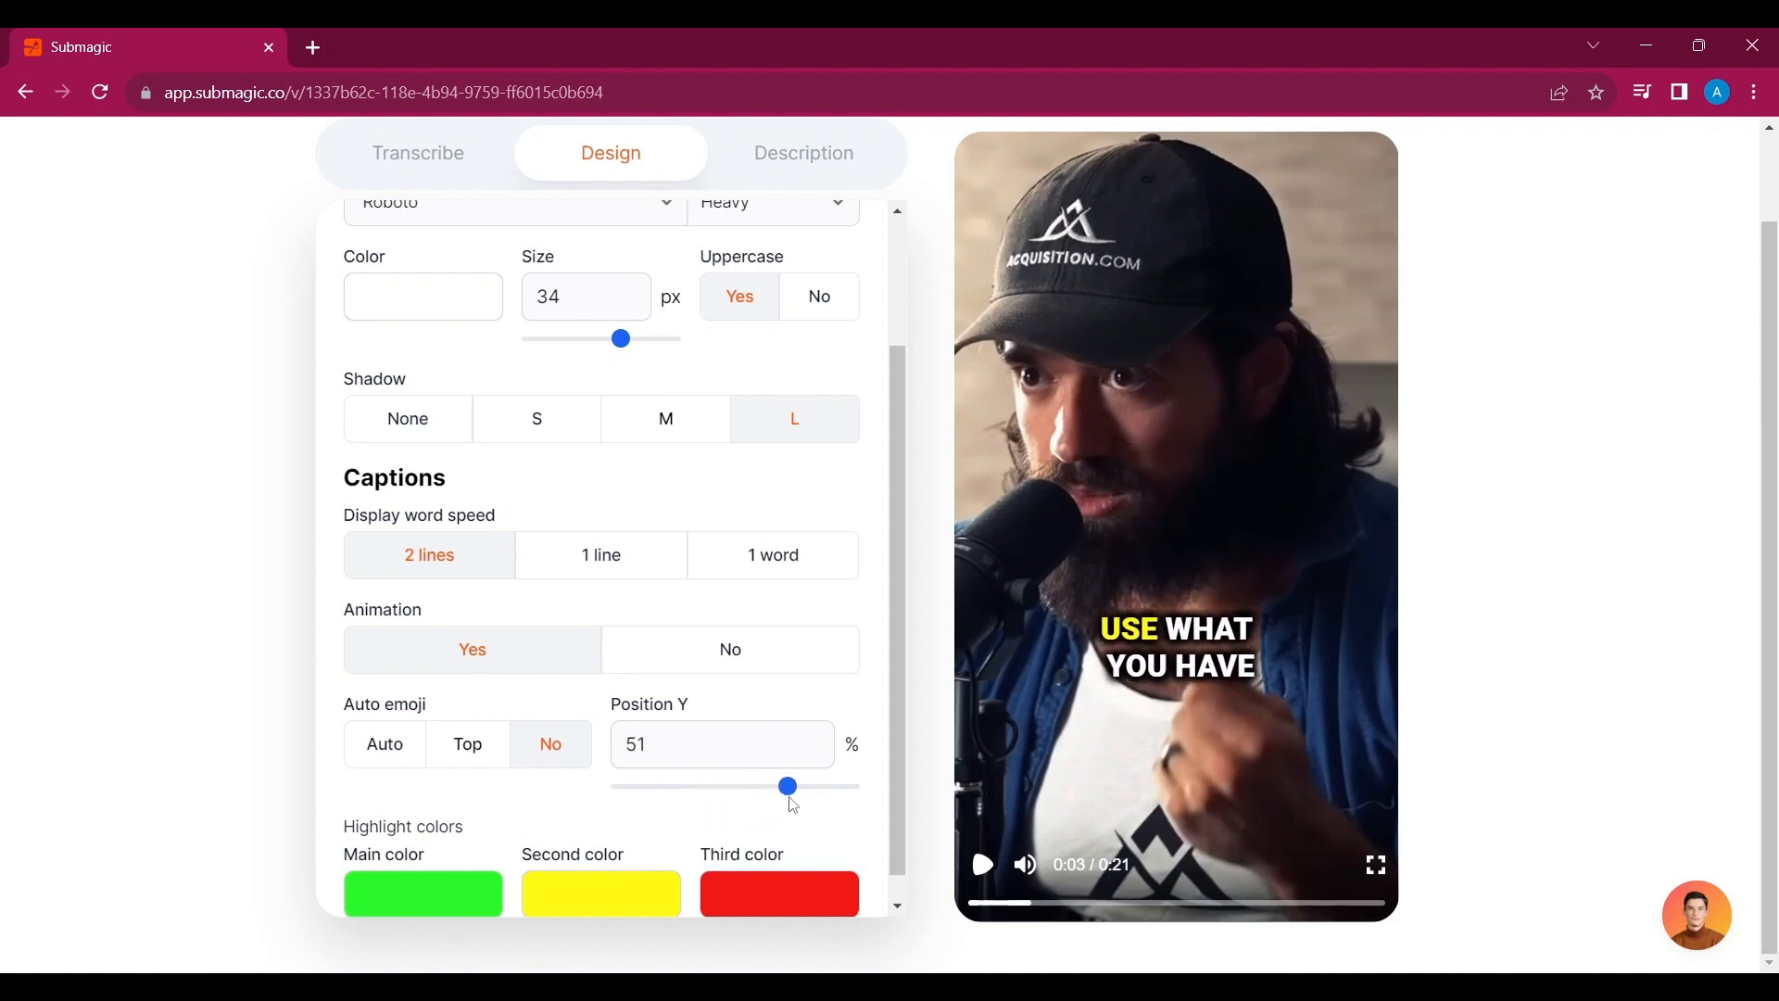
scroll(793, 805, "down", 1)
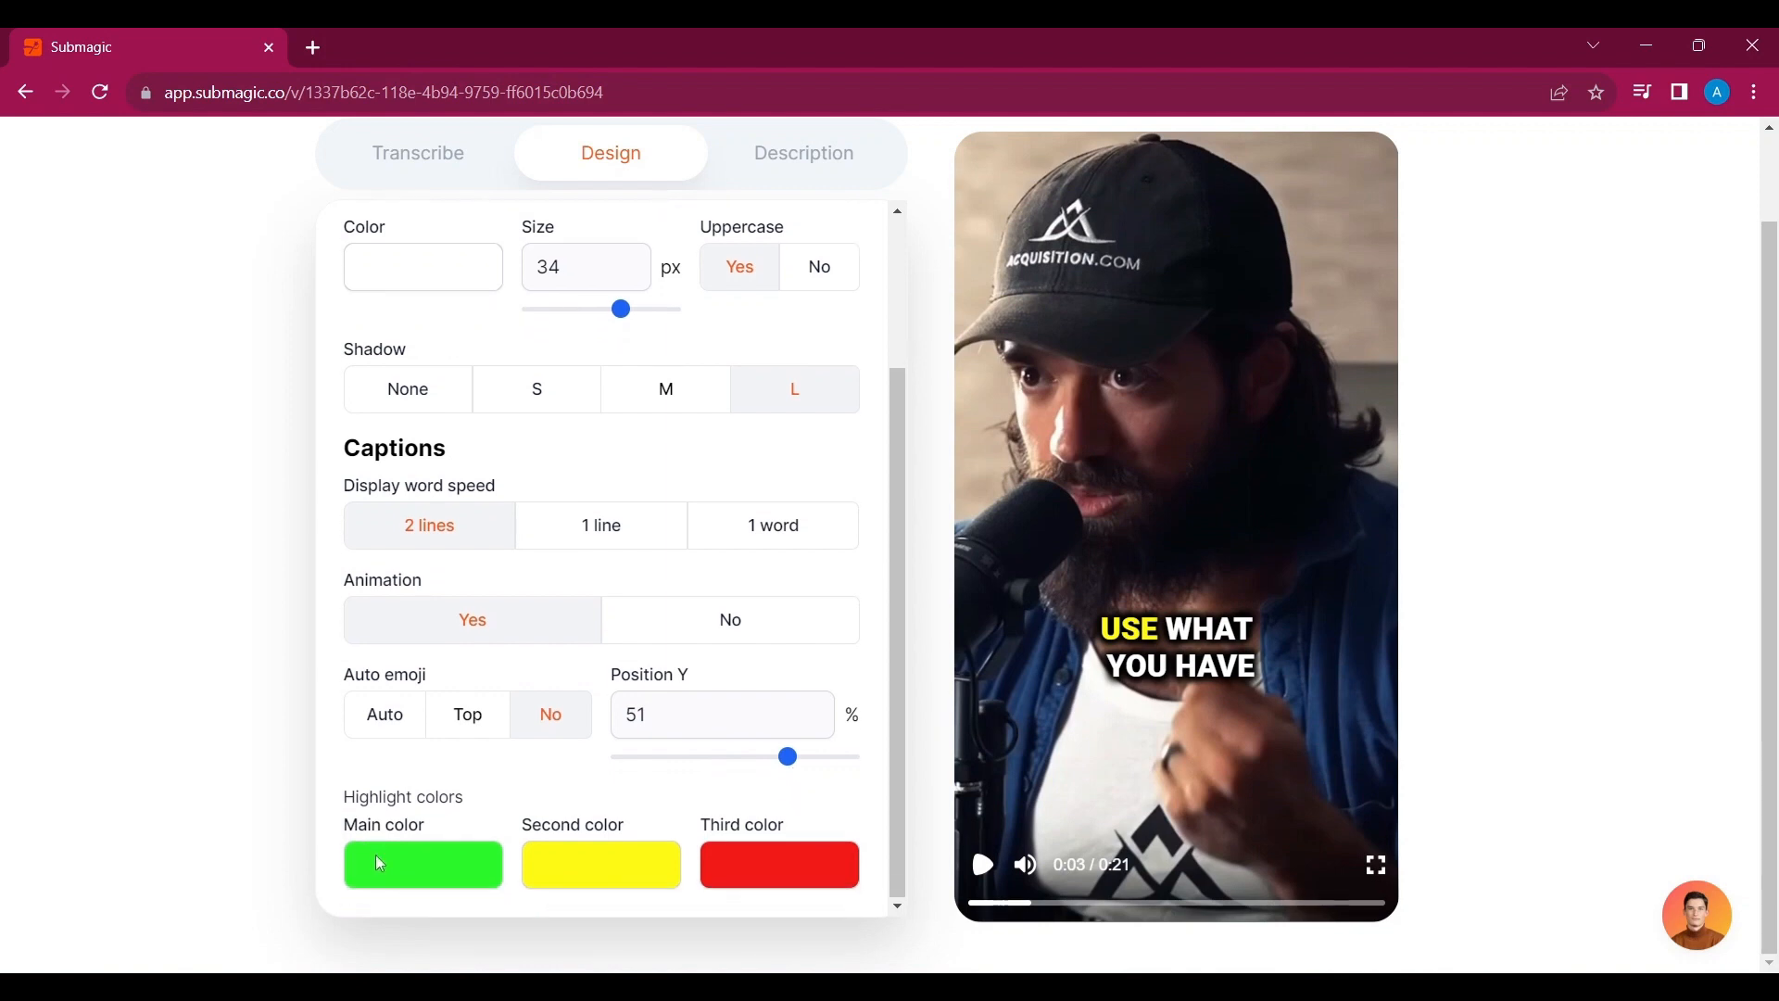
left_click(609, 861)
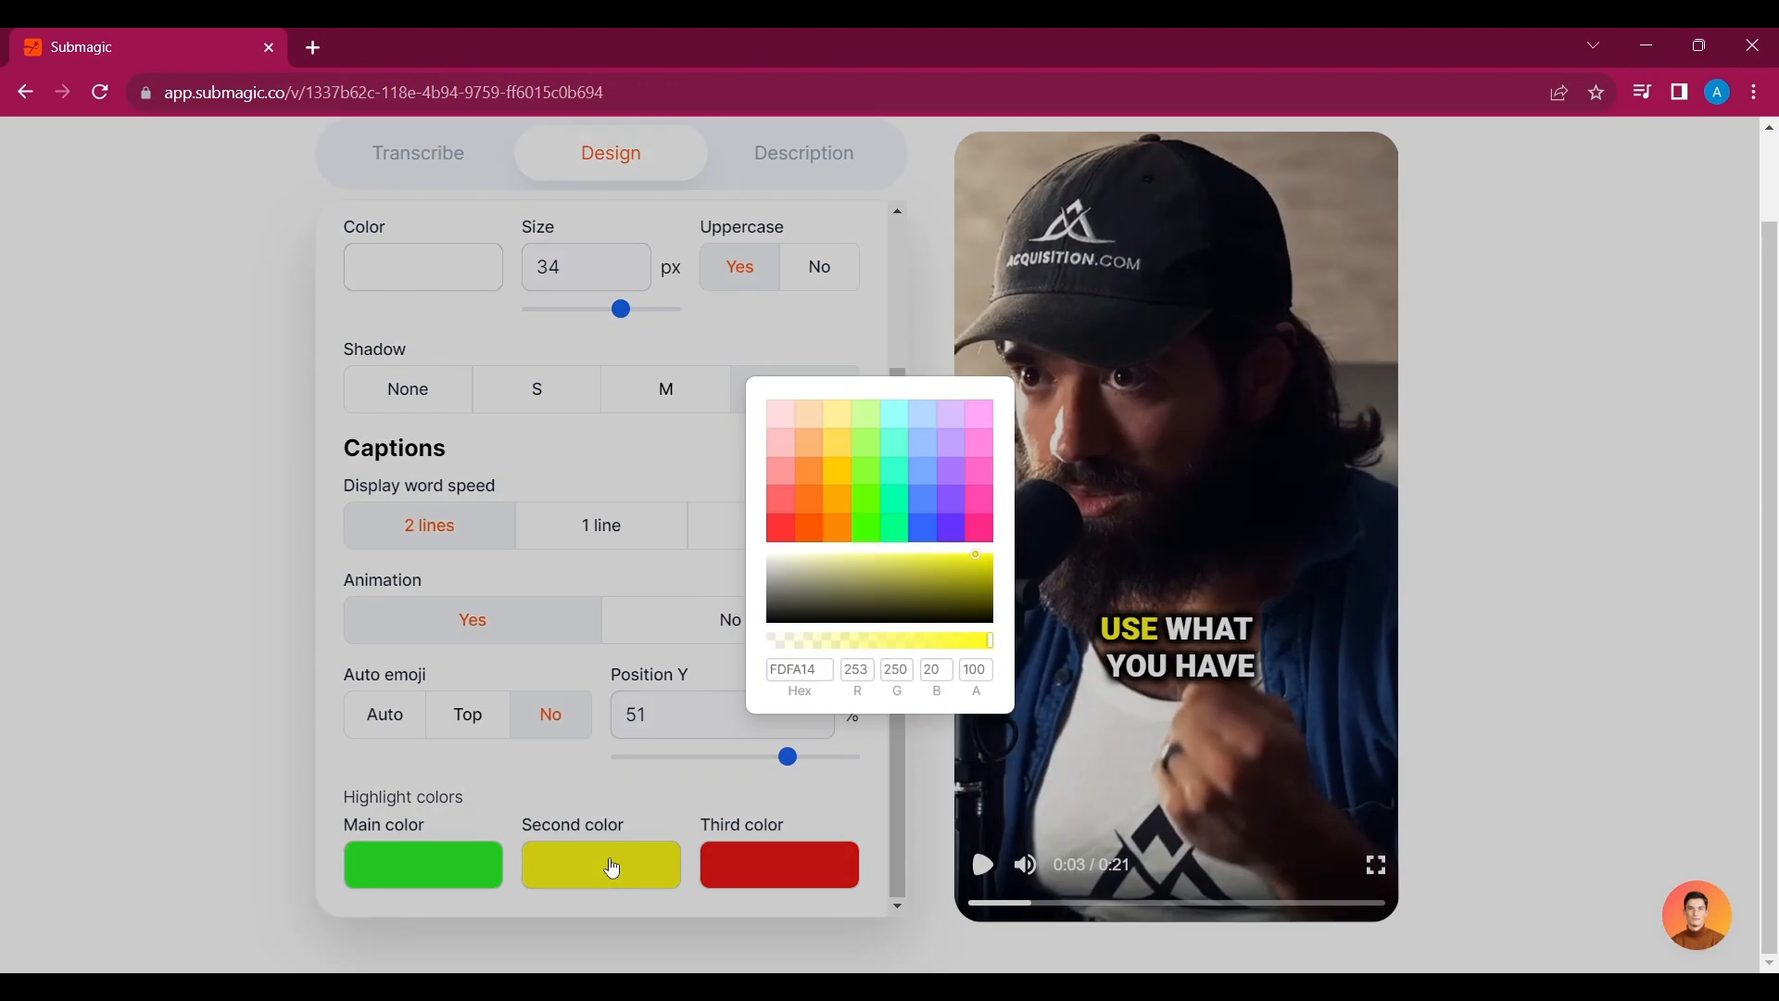
left_click(926, 528)
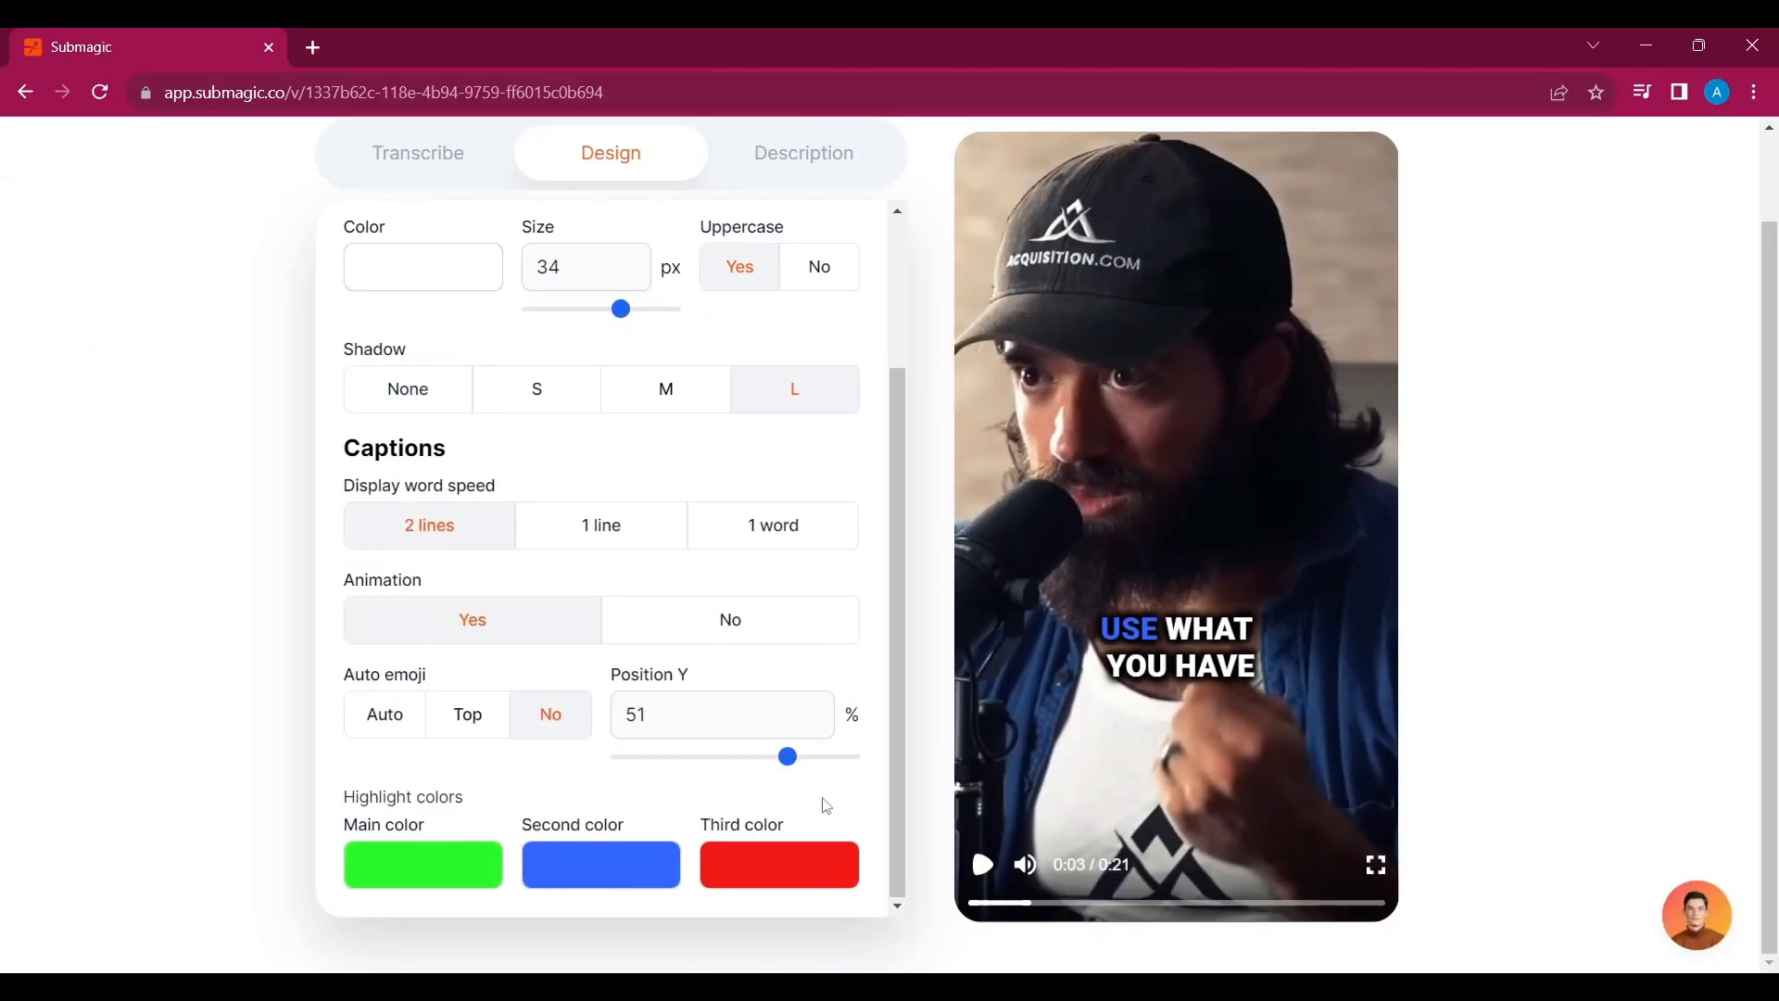
Create the Custom 1 theme from these settings and apply the Hormozi 3 theme to the captions.
scroll(826, 805, "up", 3)
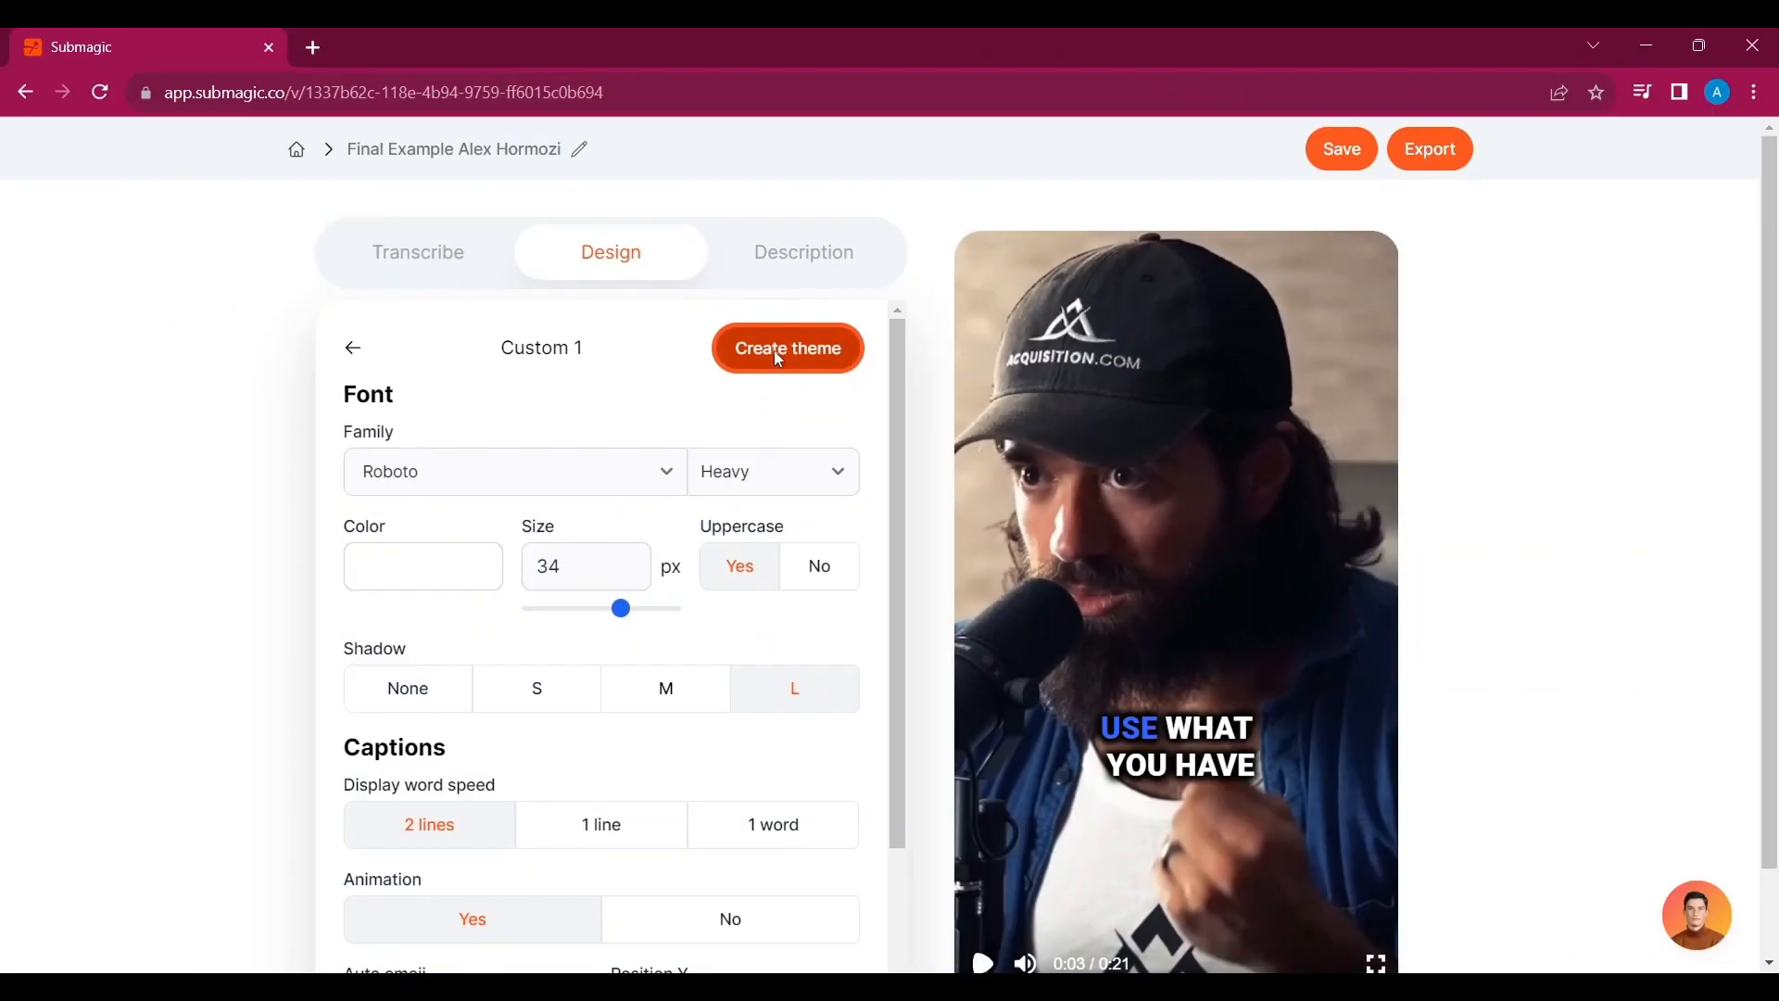
left_click(842, 515)
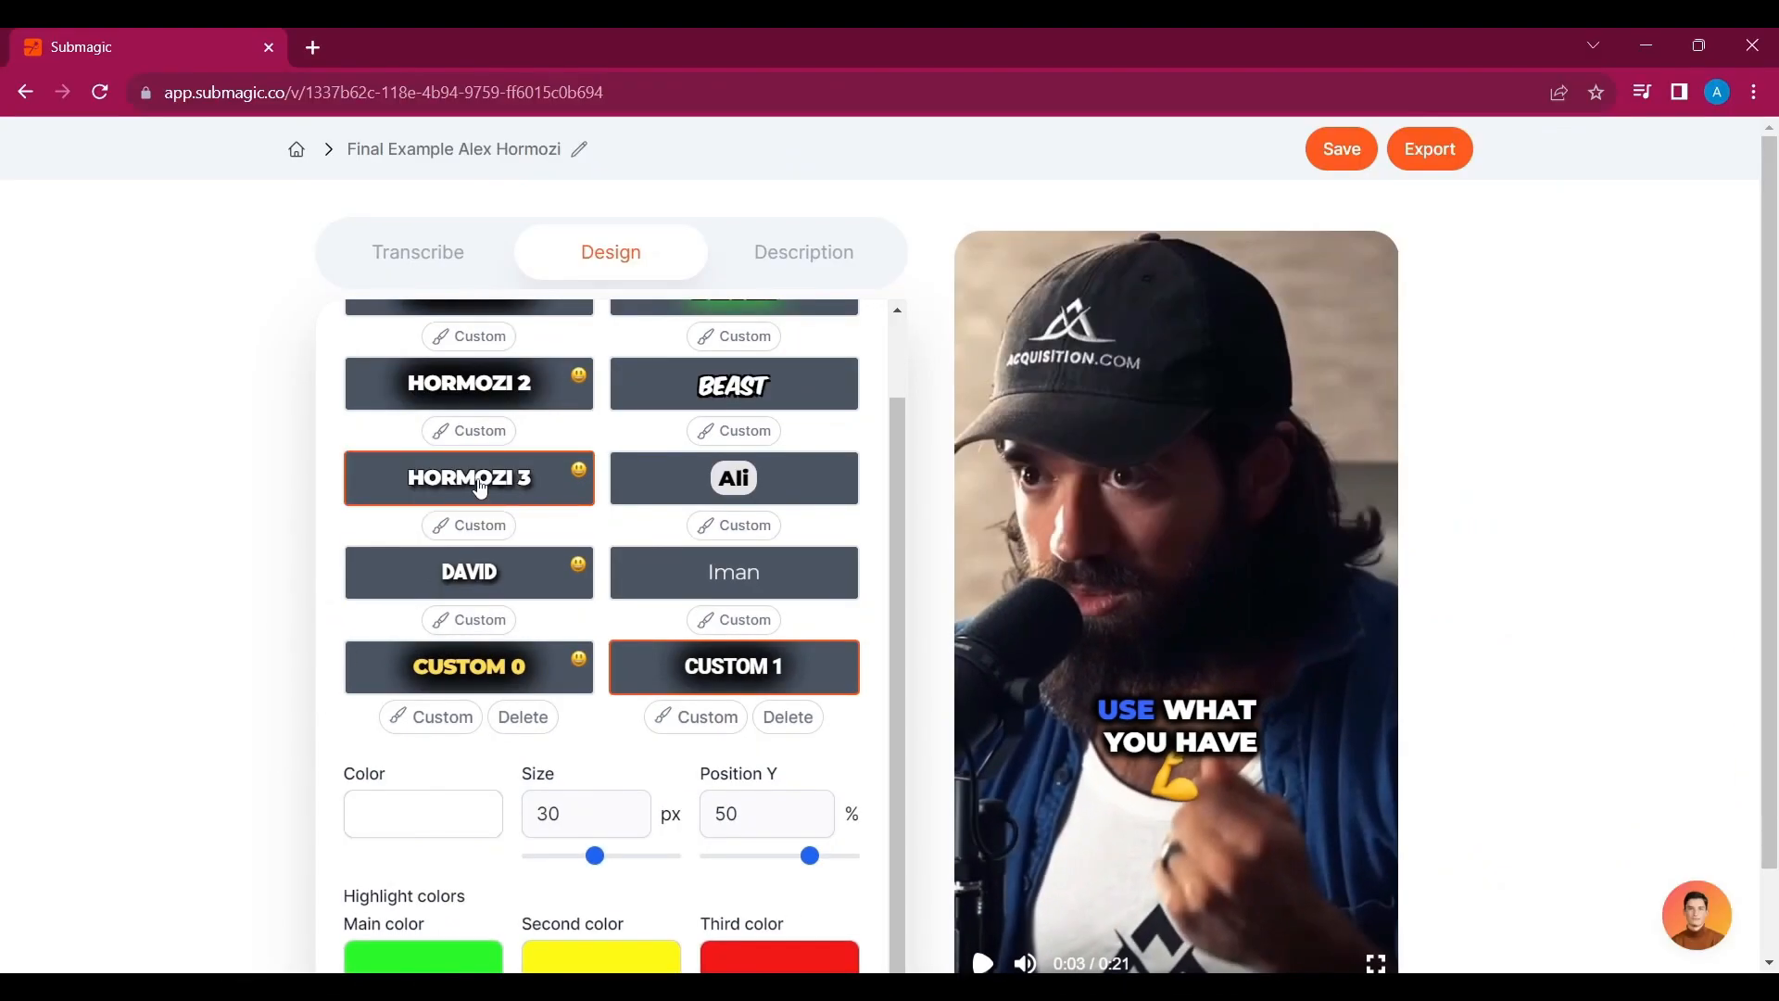
left_click(421, 488)
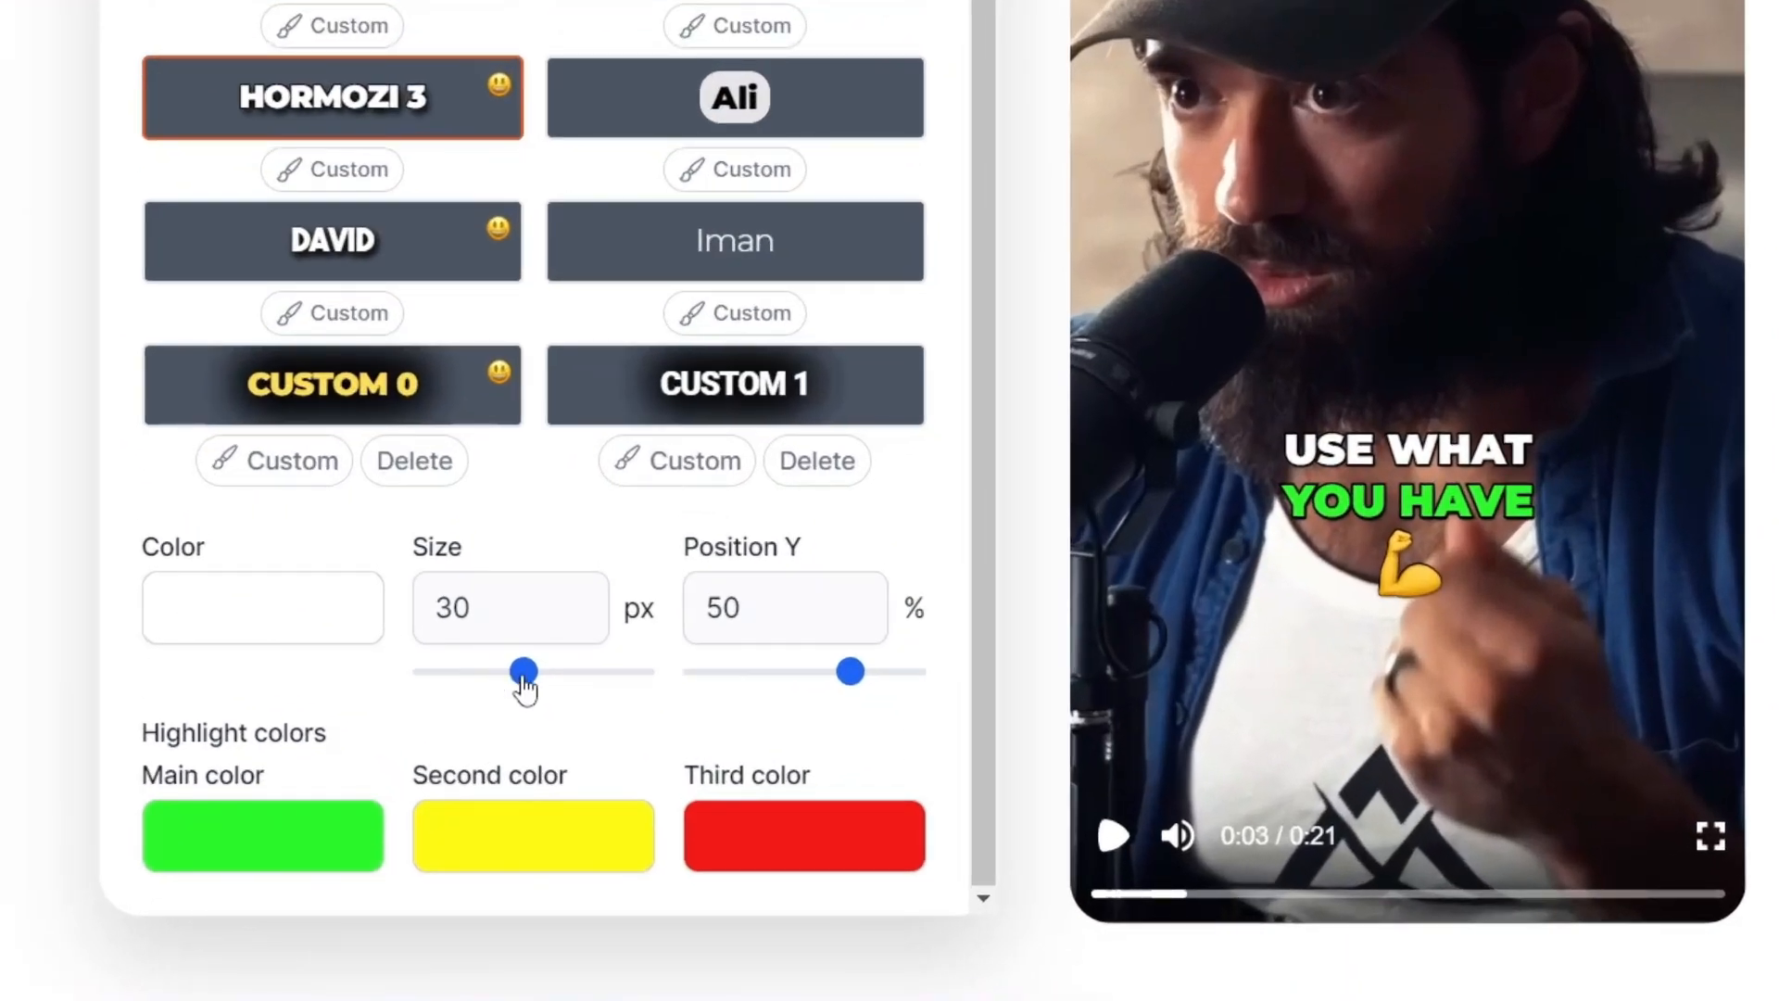
Set the Hormozi 3 caption size to 38 px and its vertical position to 45%.
left_click_drag(524, 676, 602, 674)
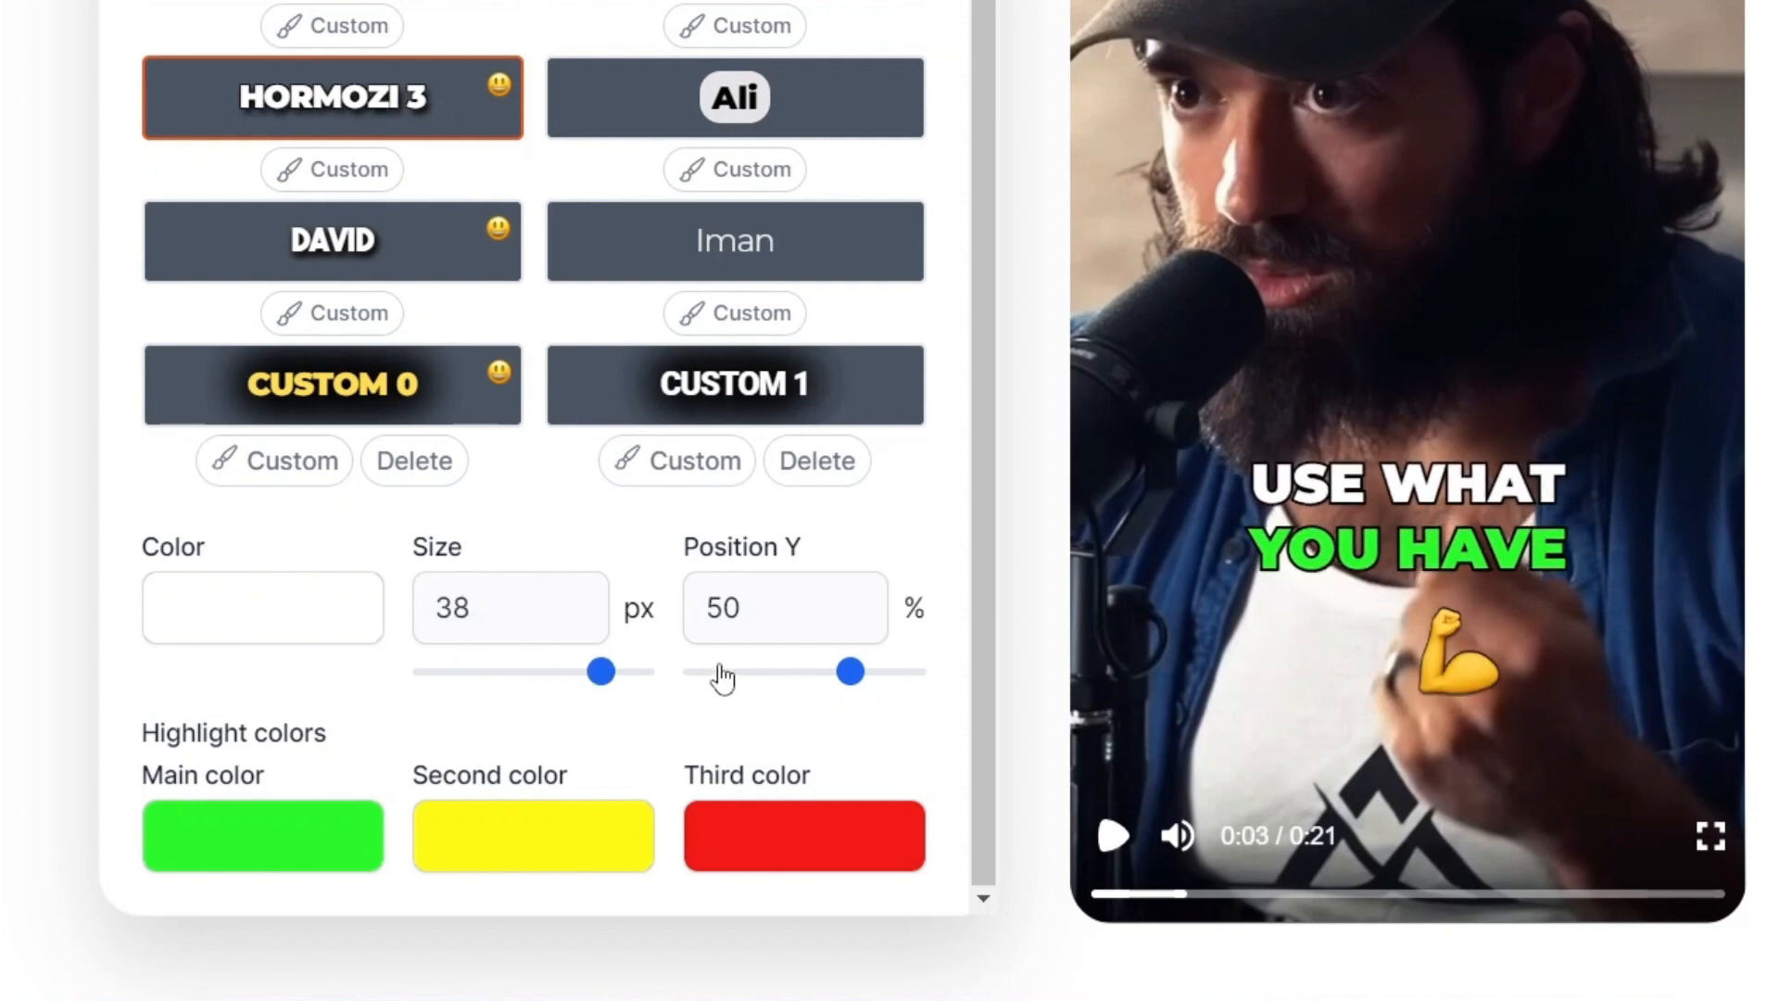
left_click_drag(852, 683, 830, 685)
left_click_drag(791, 695, 840, 709)
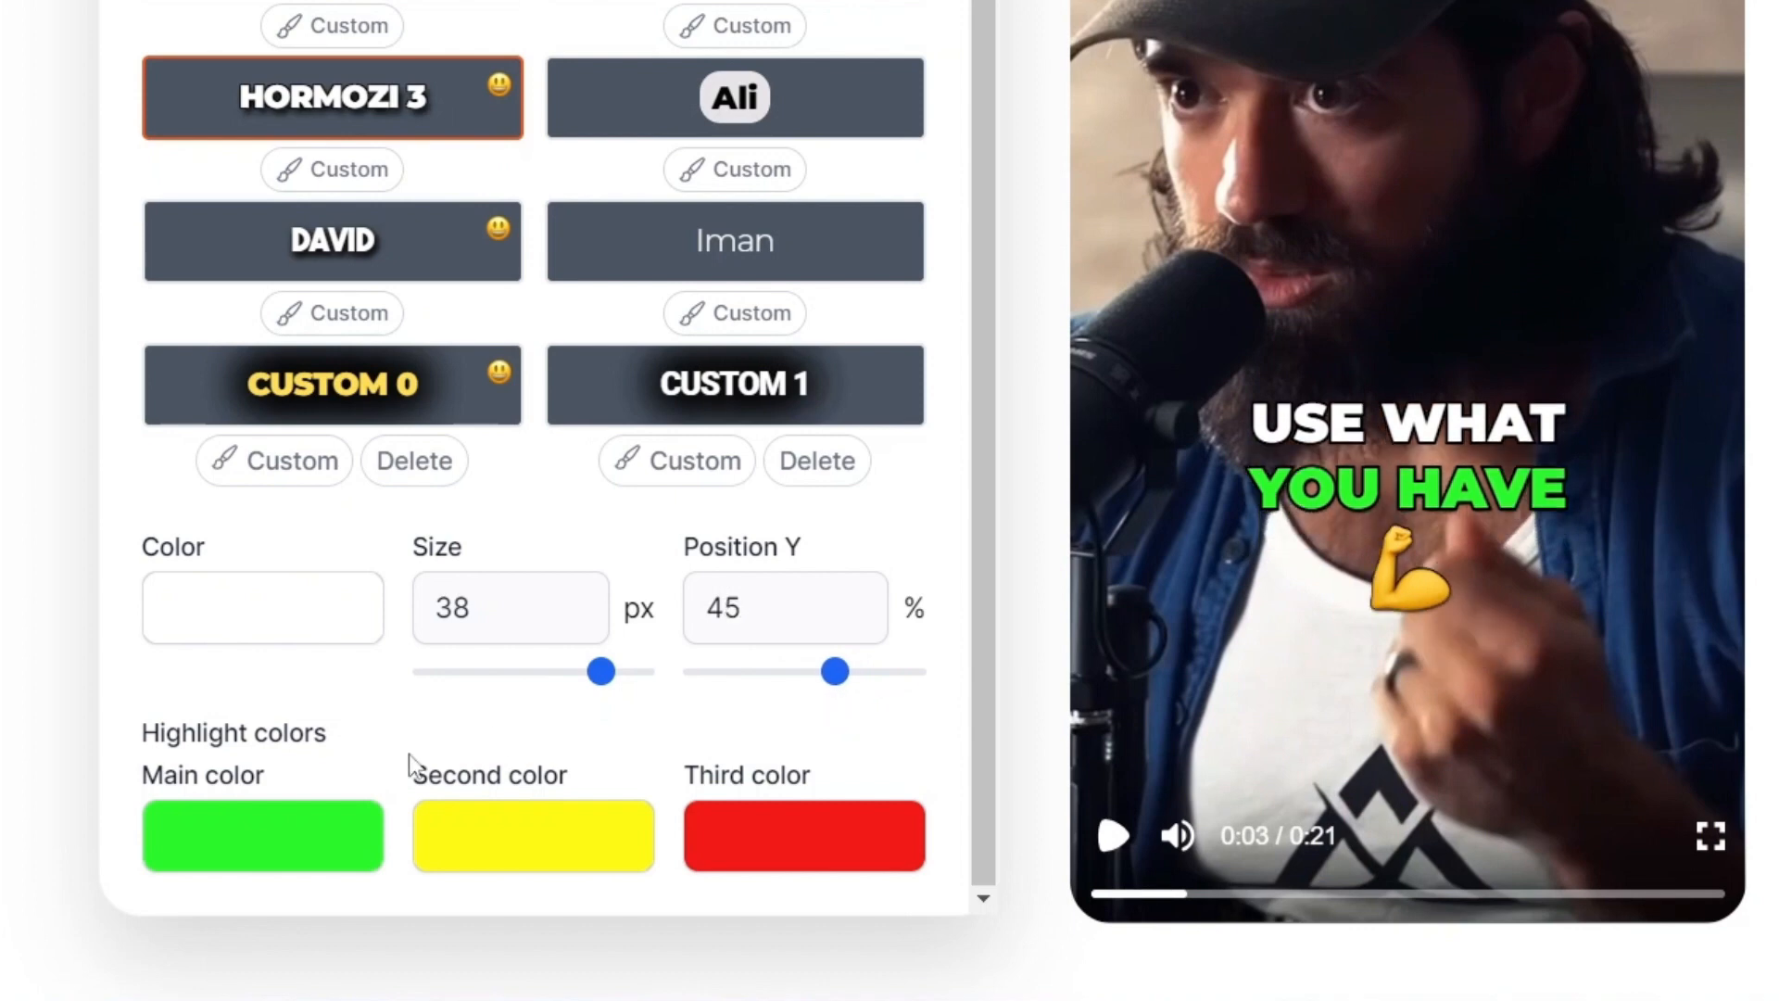
Set the highlight colors to red FF3333 for main, orange for second and pale yellow FFEE99 for third.
left_click(278, 848)
left_click(804, 345)
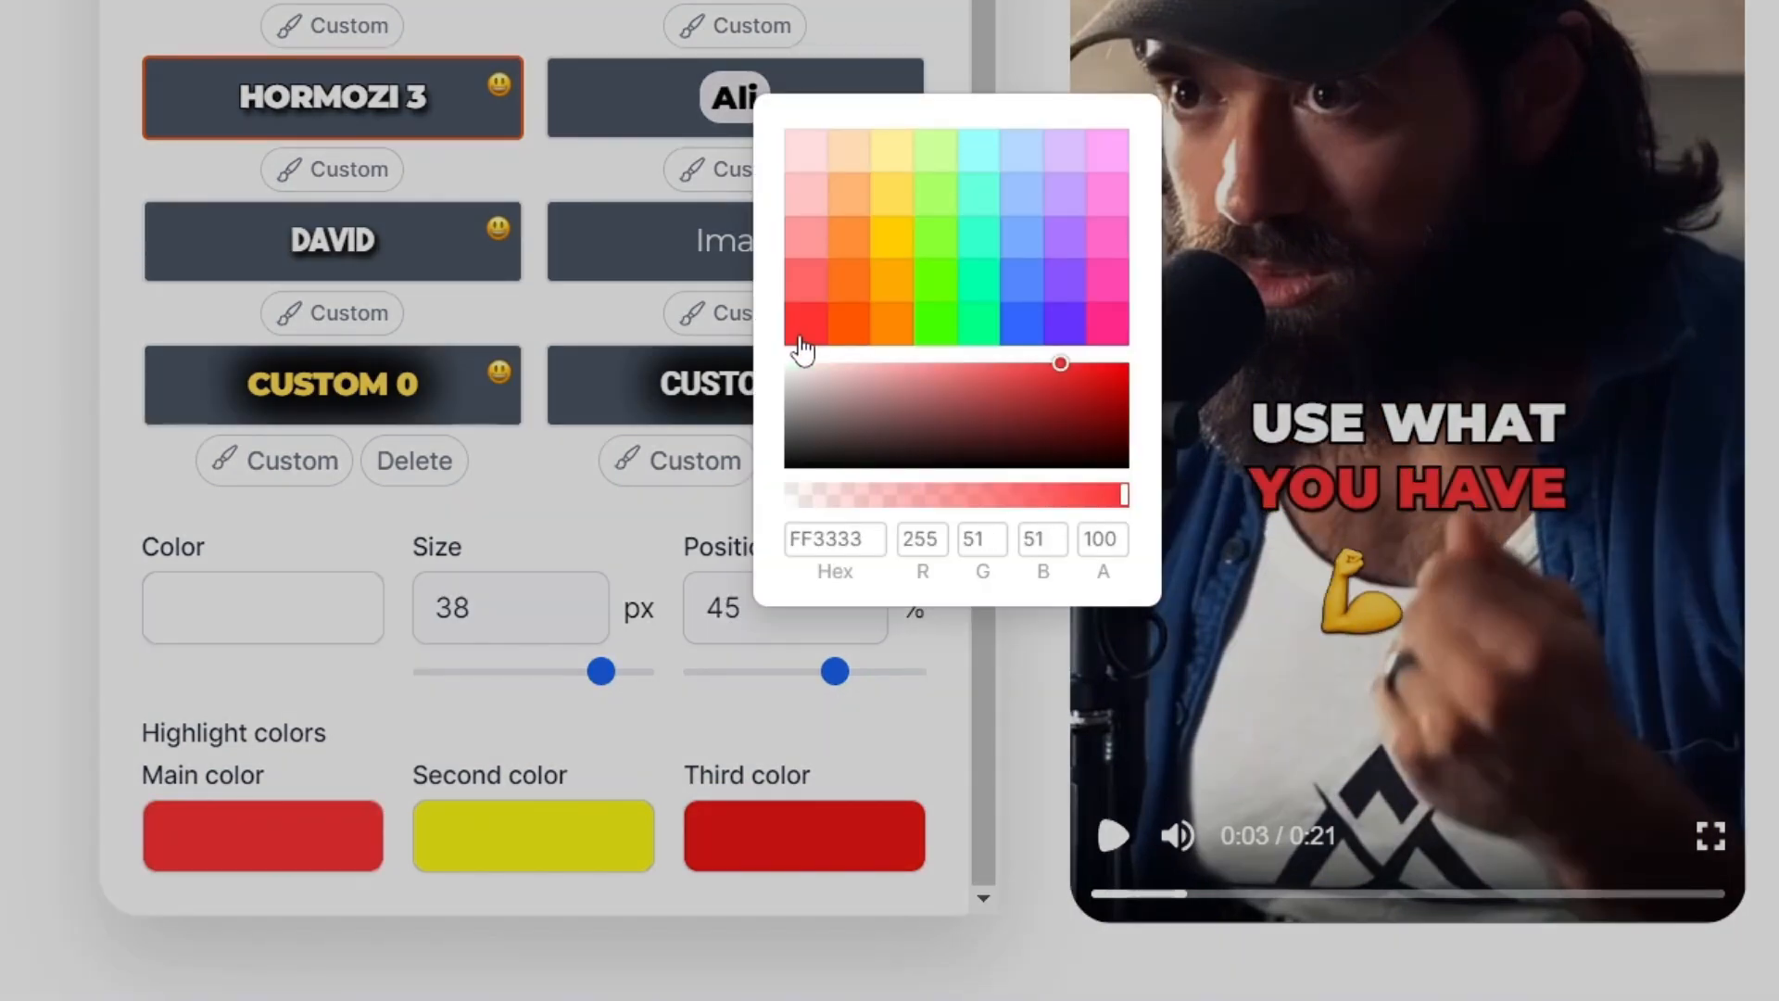
left_click(665, 772)
left_click(543, 857)
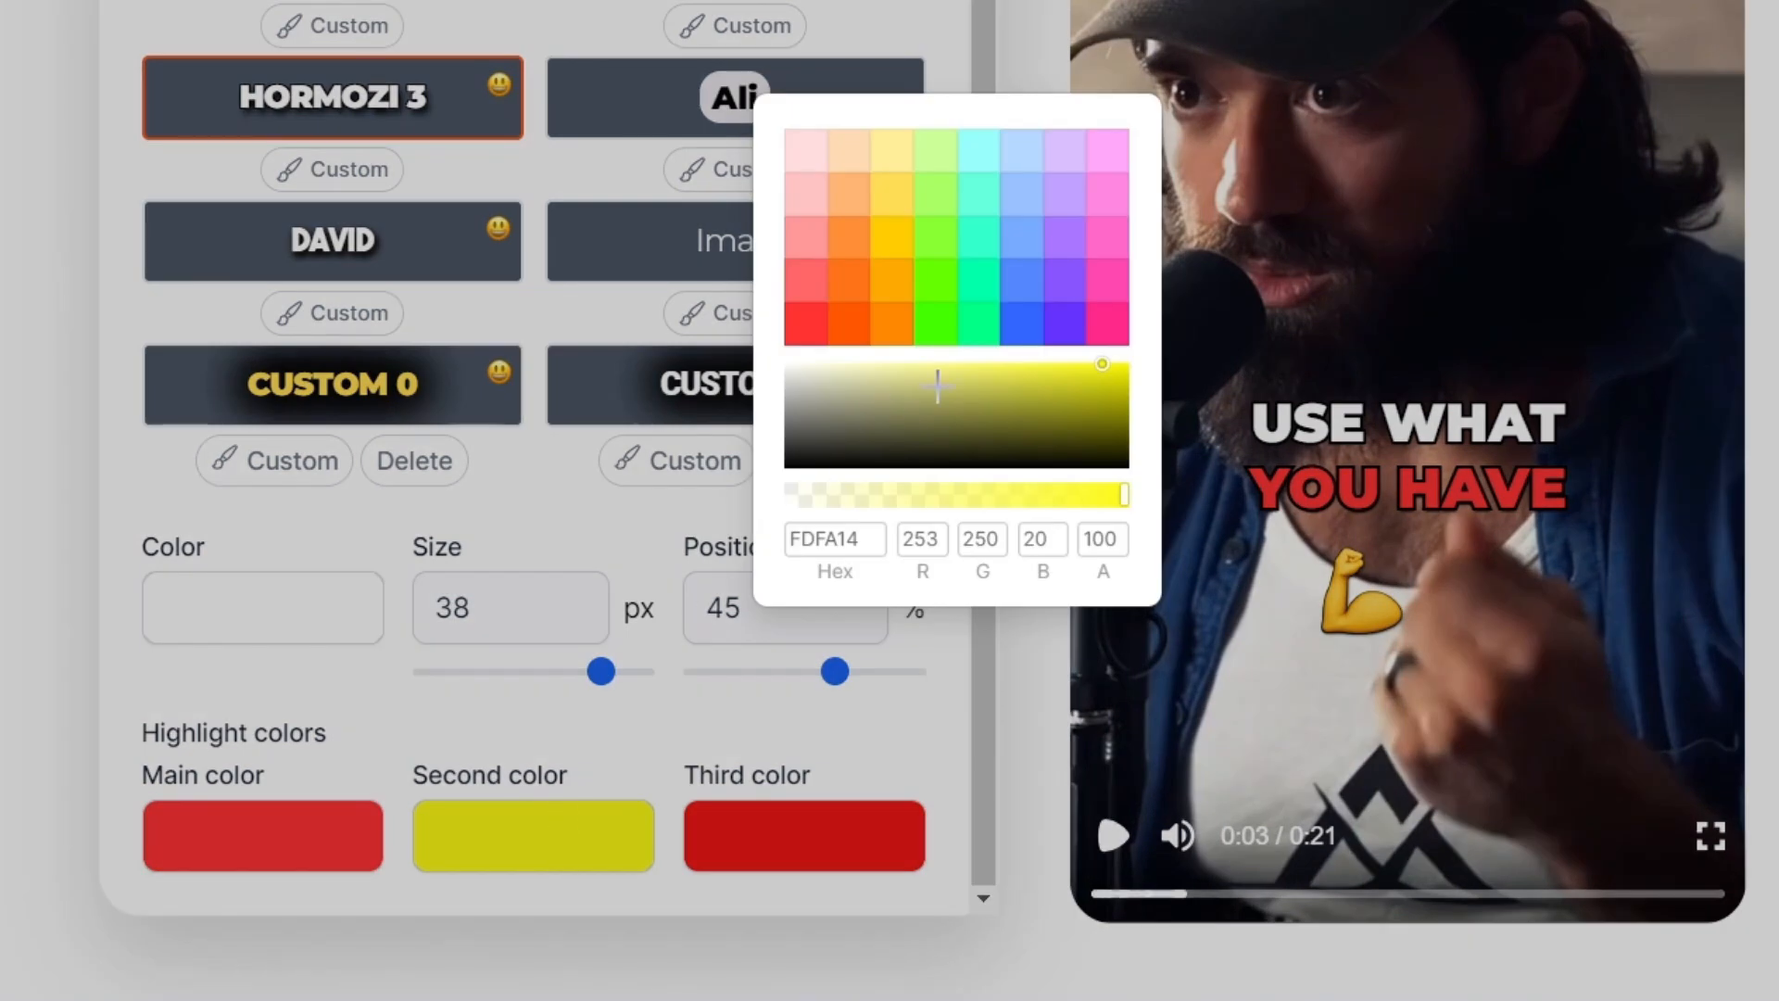
left_click(891, 326)
left_click(788, 834)
left_click(887, 155)
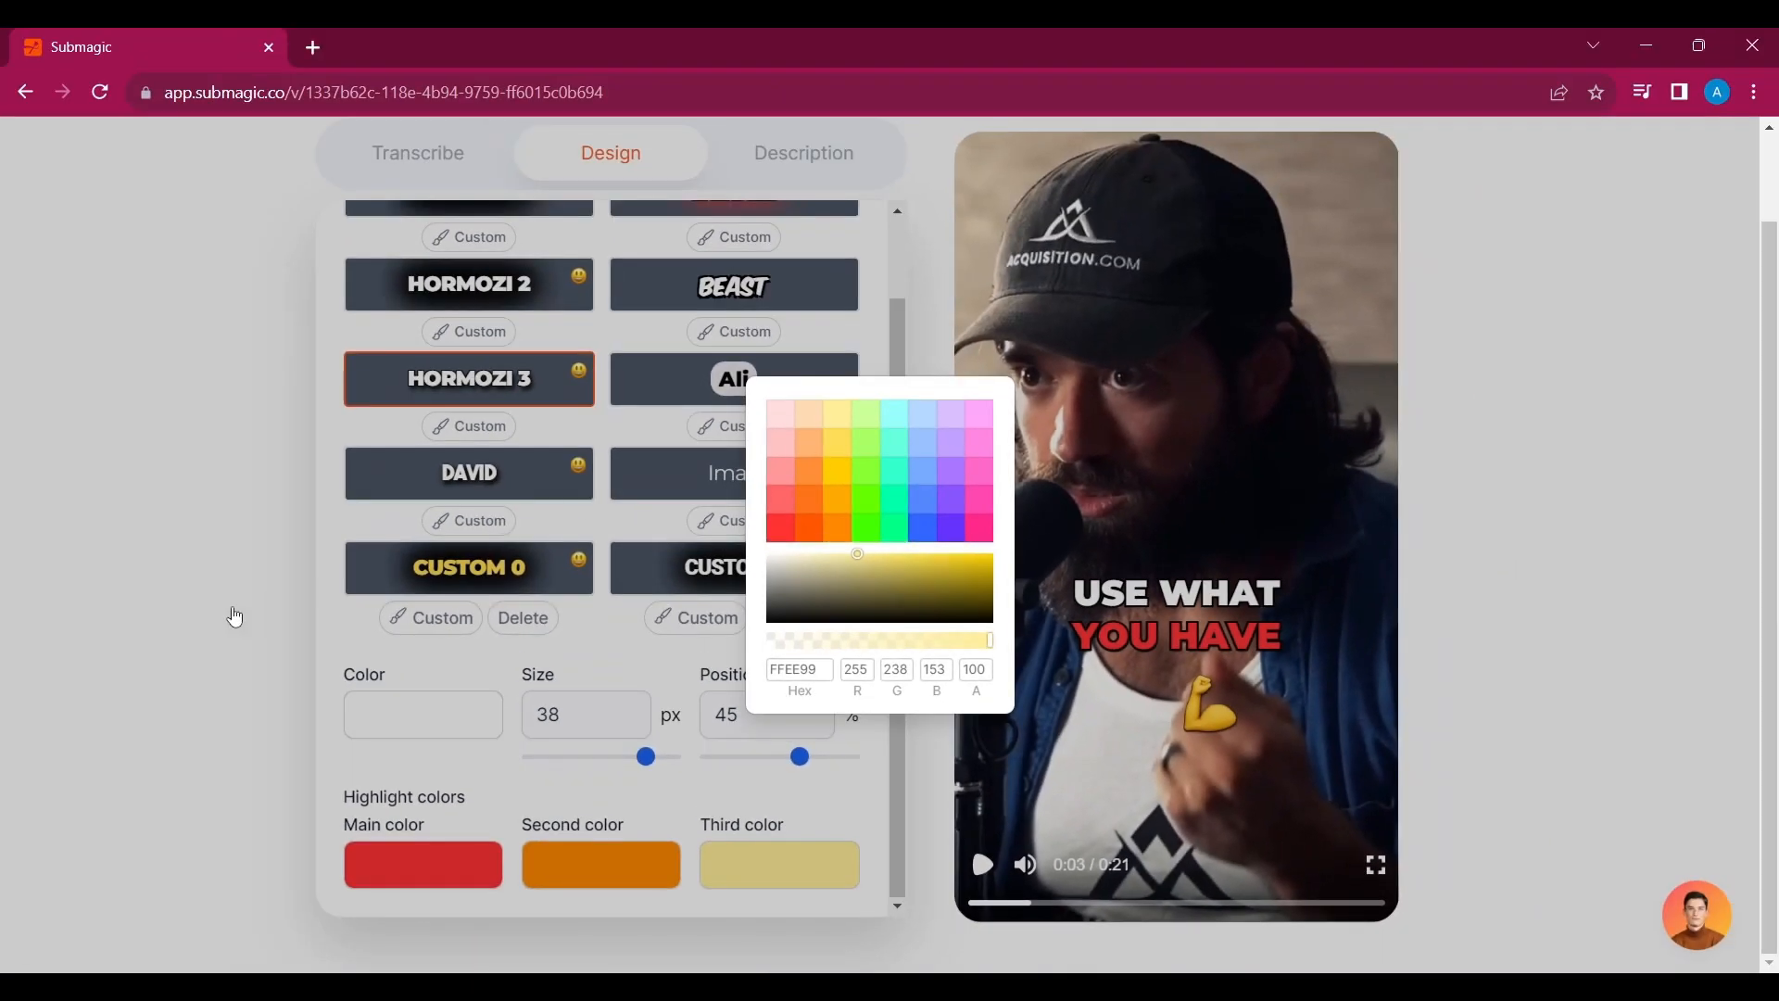
left_click(234, 617)
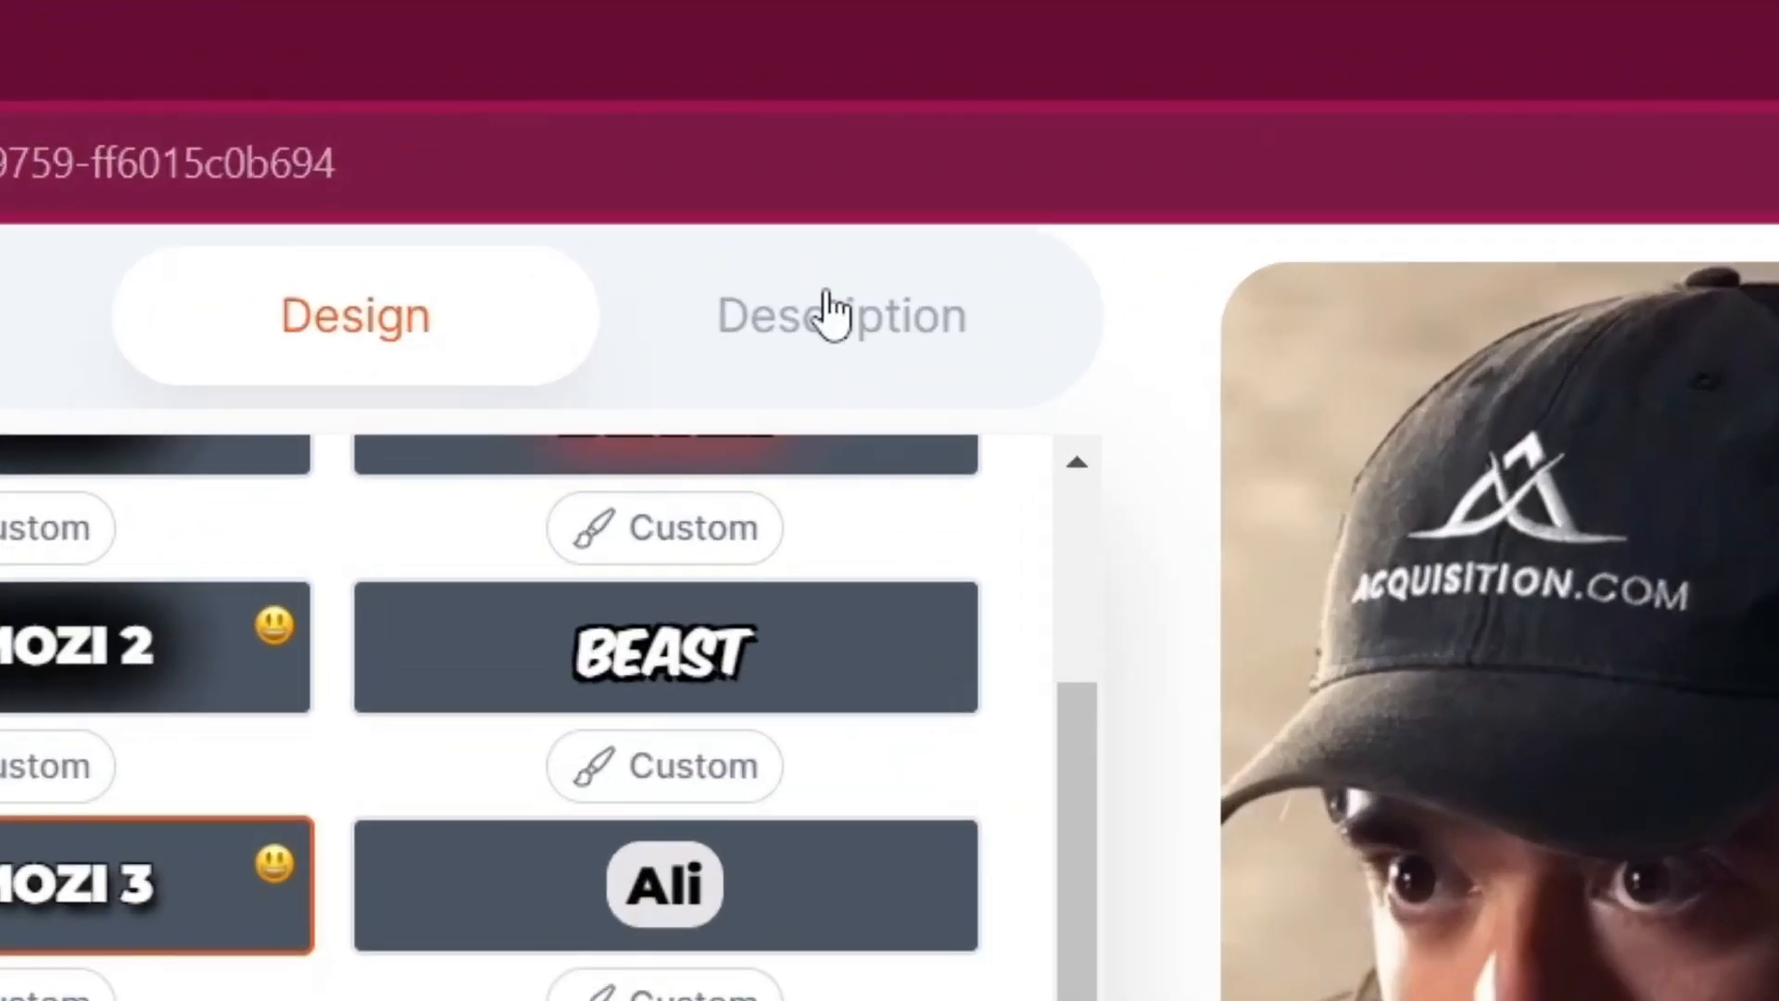
Examine the AI-generated description and hashtags for the video.
left_click(794, 153)
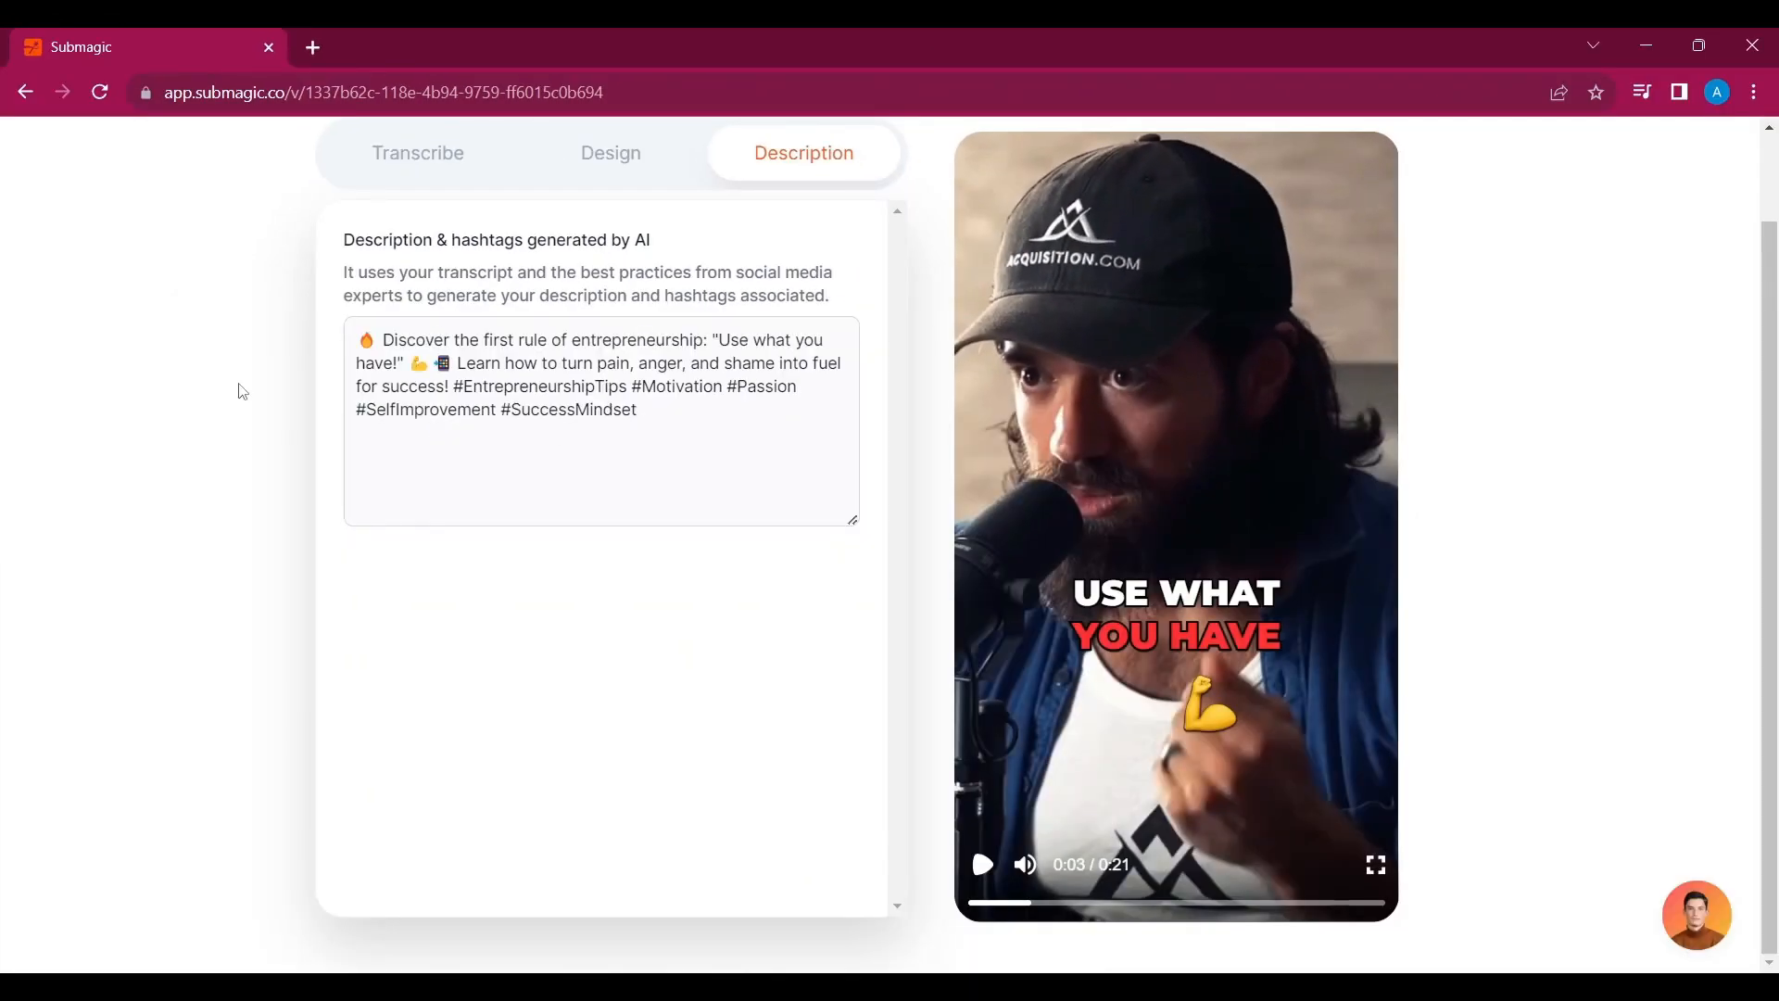
scroll(240, 391, "up", 1)
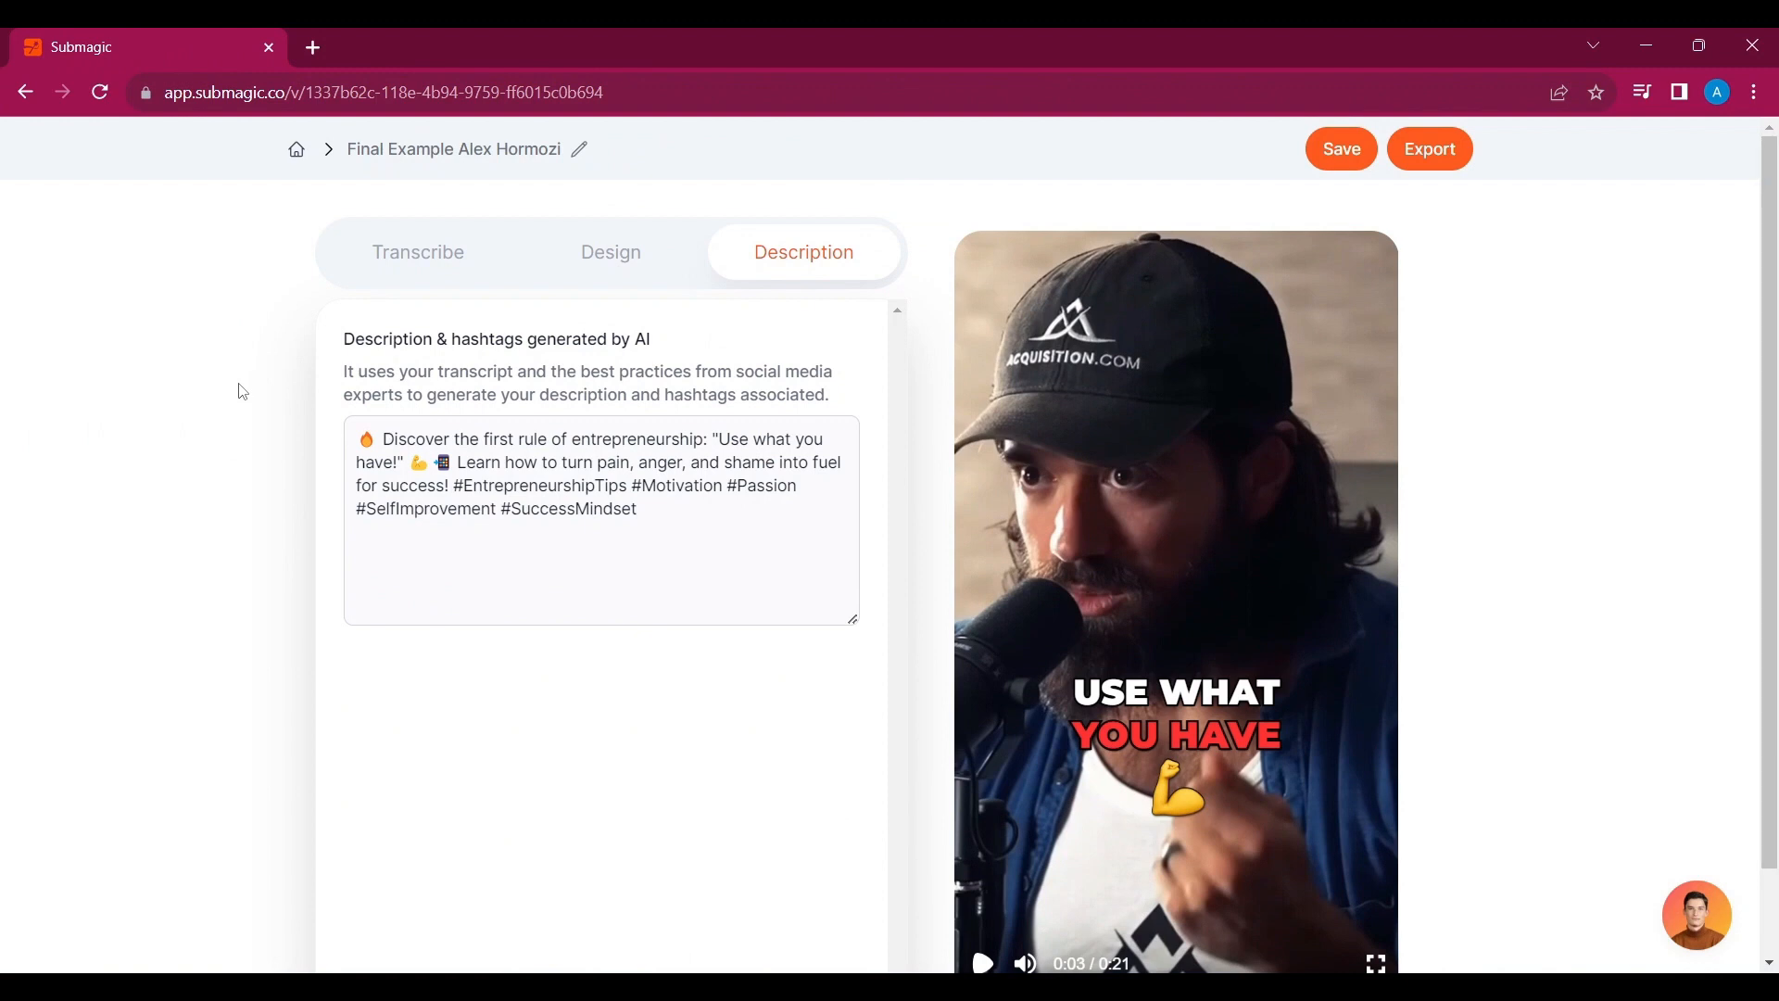
scroll(1476, 324, "down", 1)
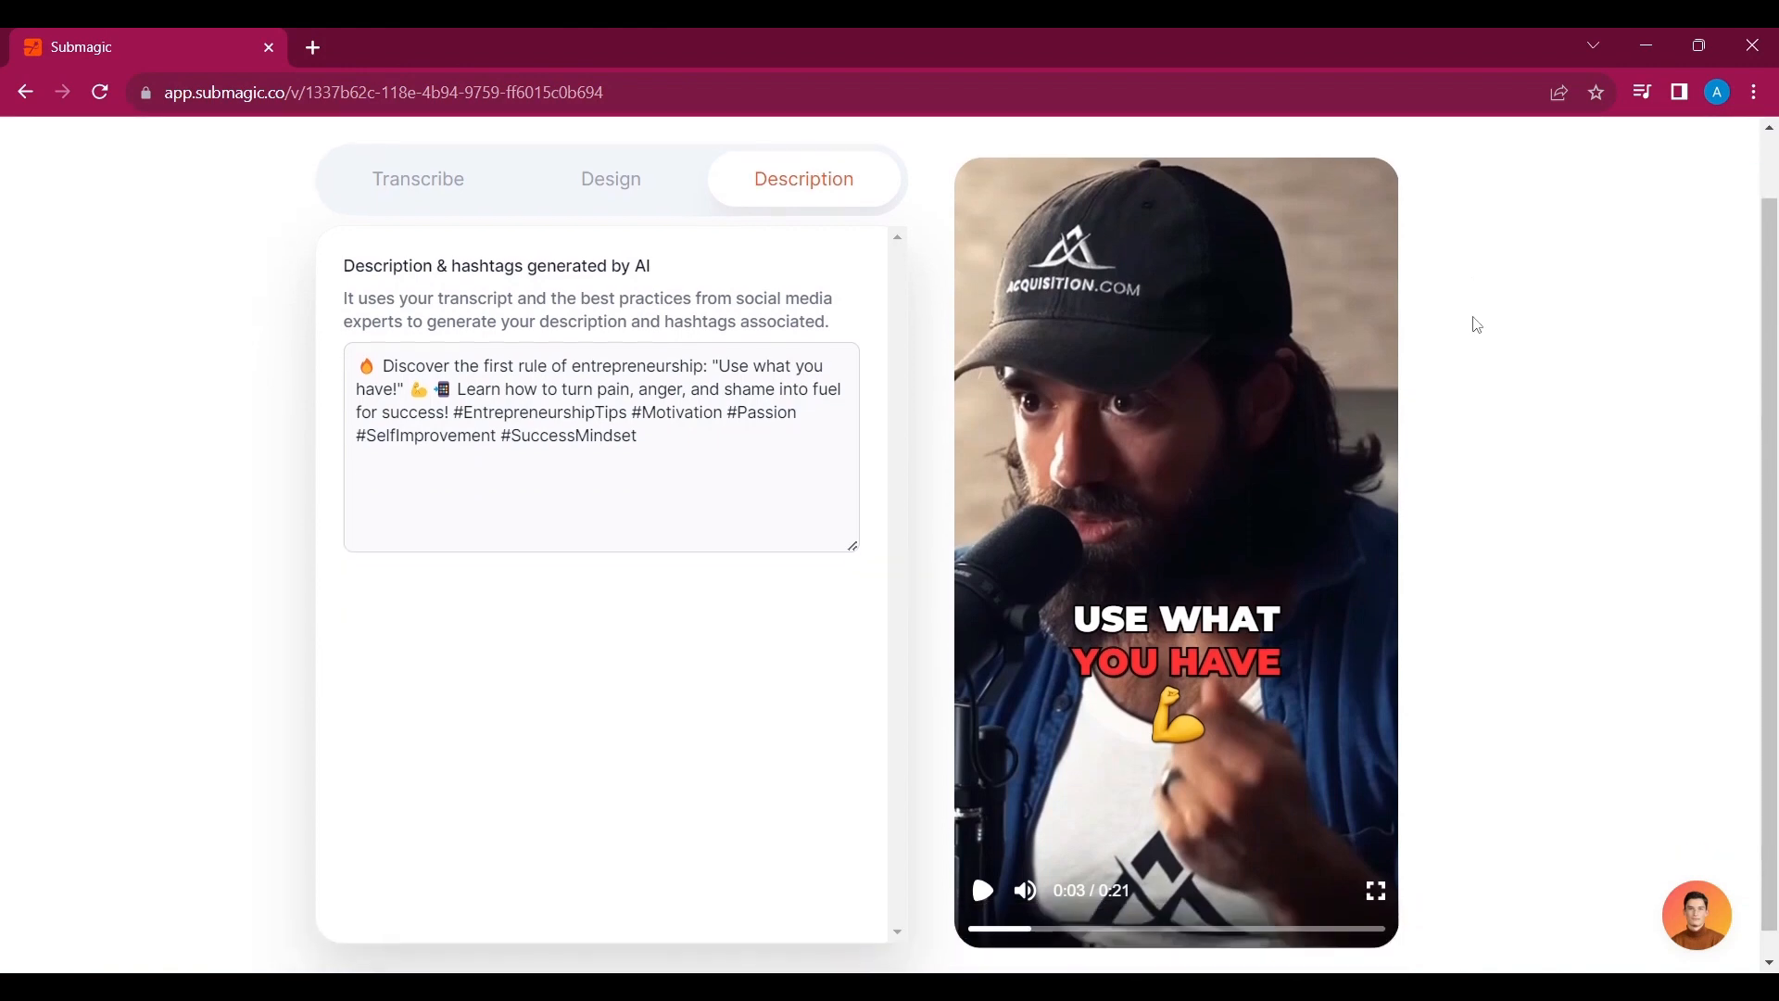
Save the video project and start exporting it.
scroll(1476, 324, "up", 1)
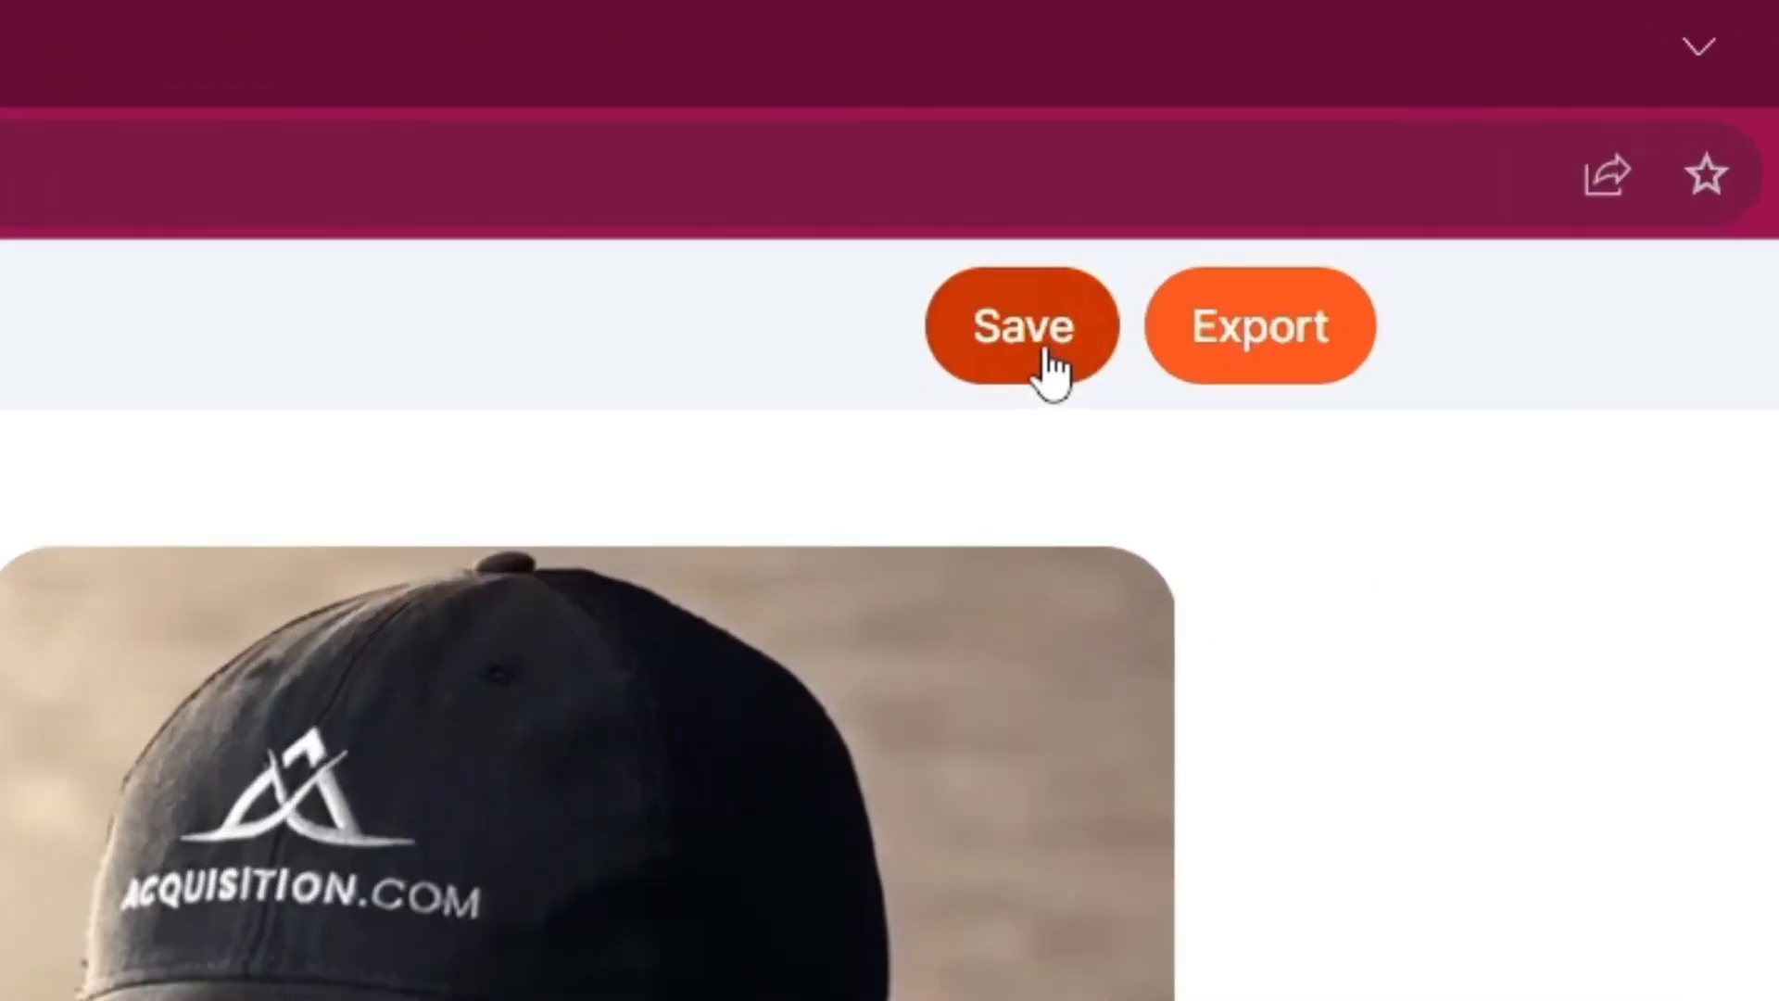
left_click(1343, 151)
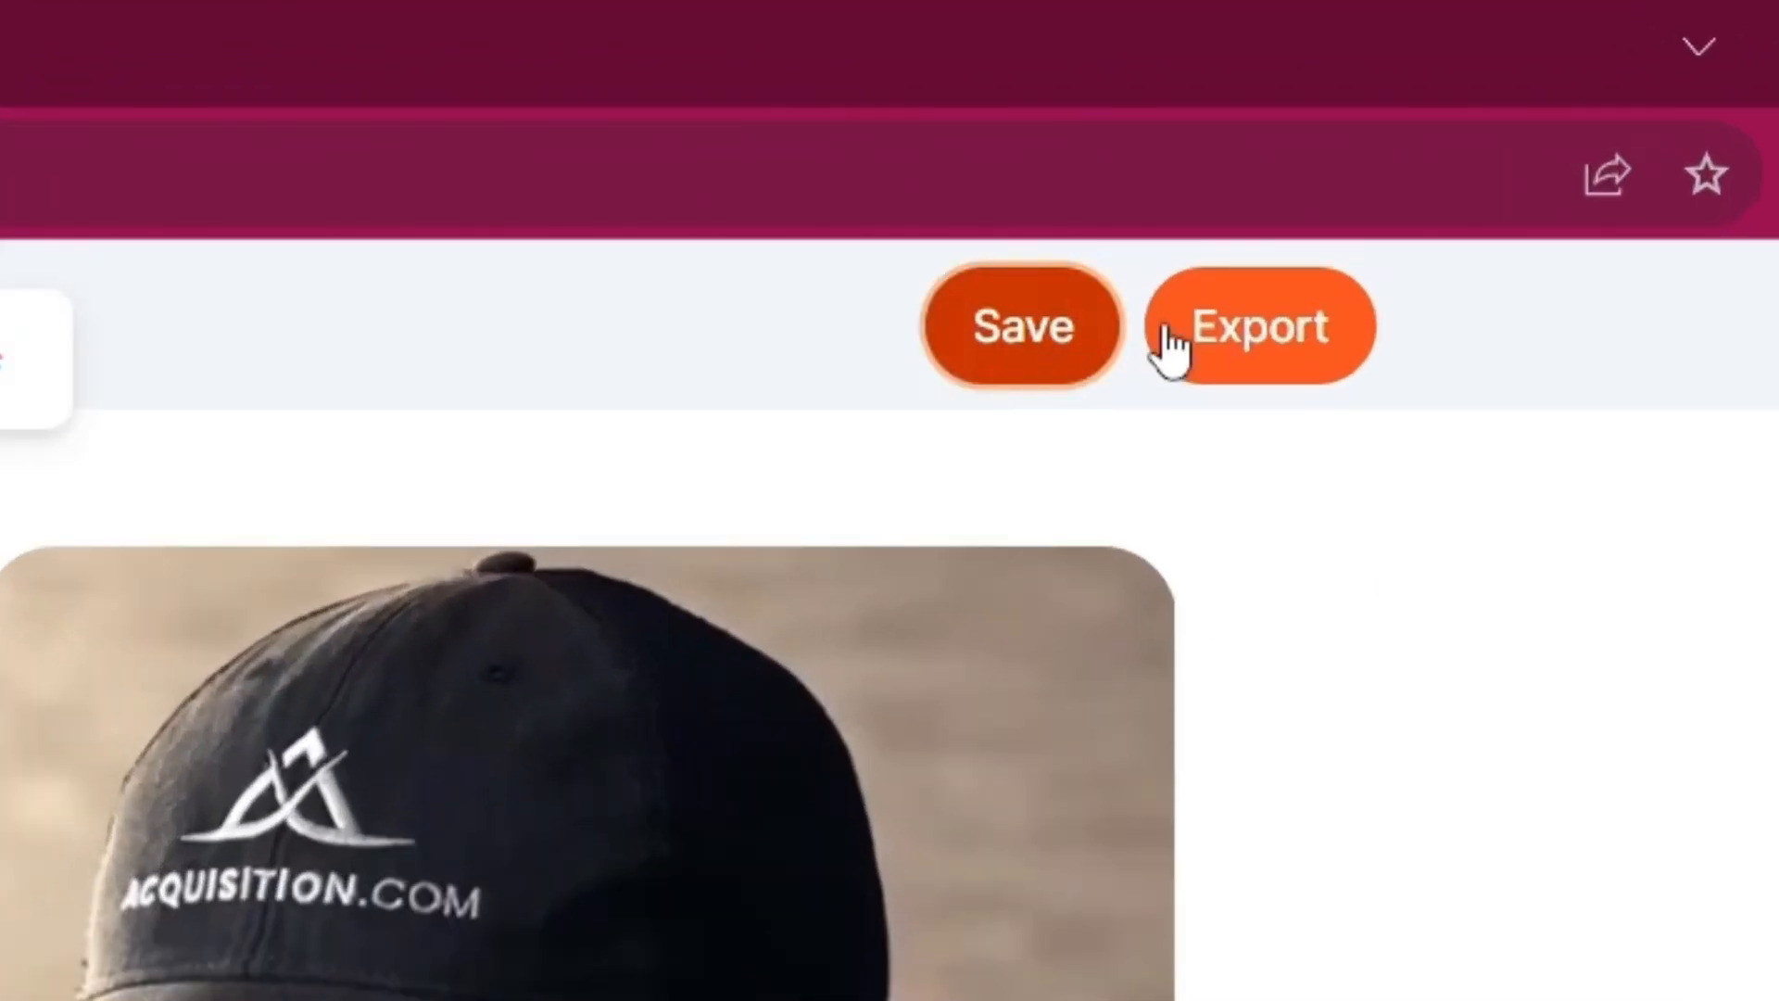
left_click(1195, 343)
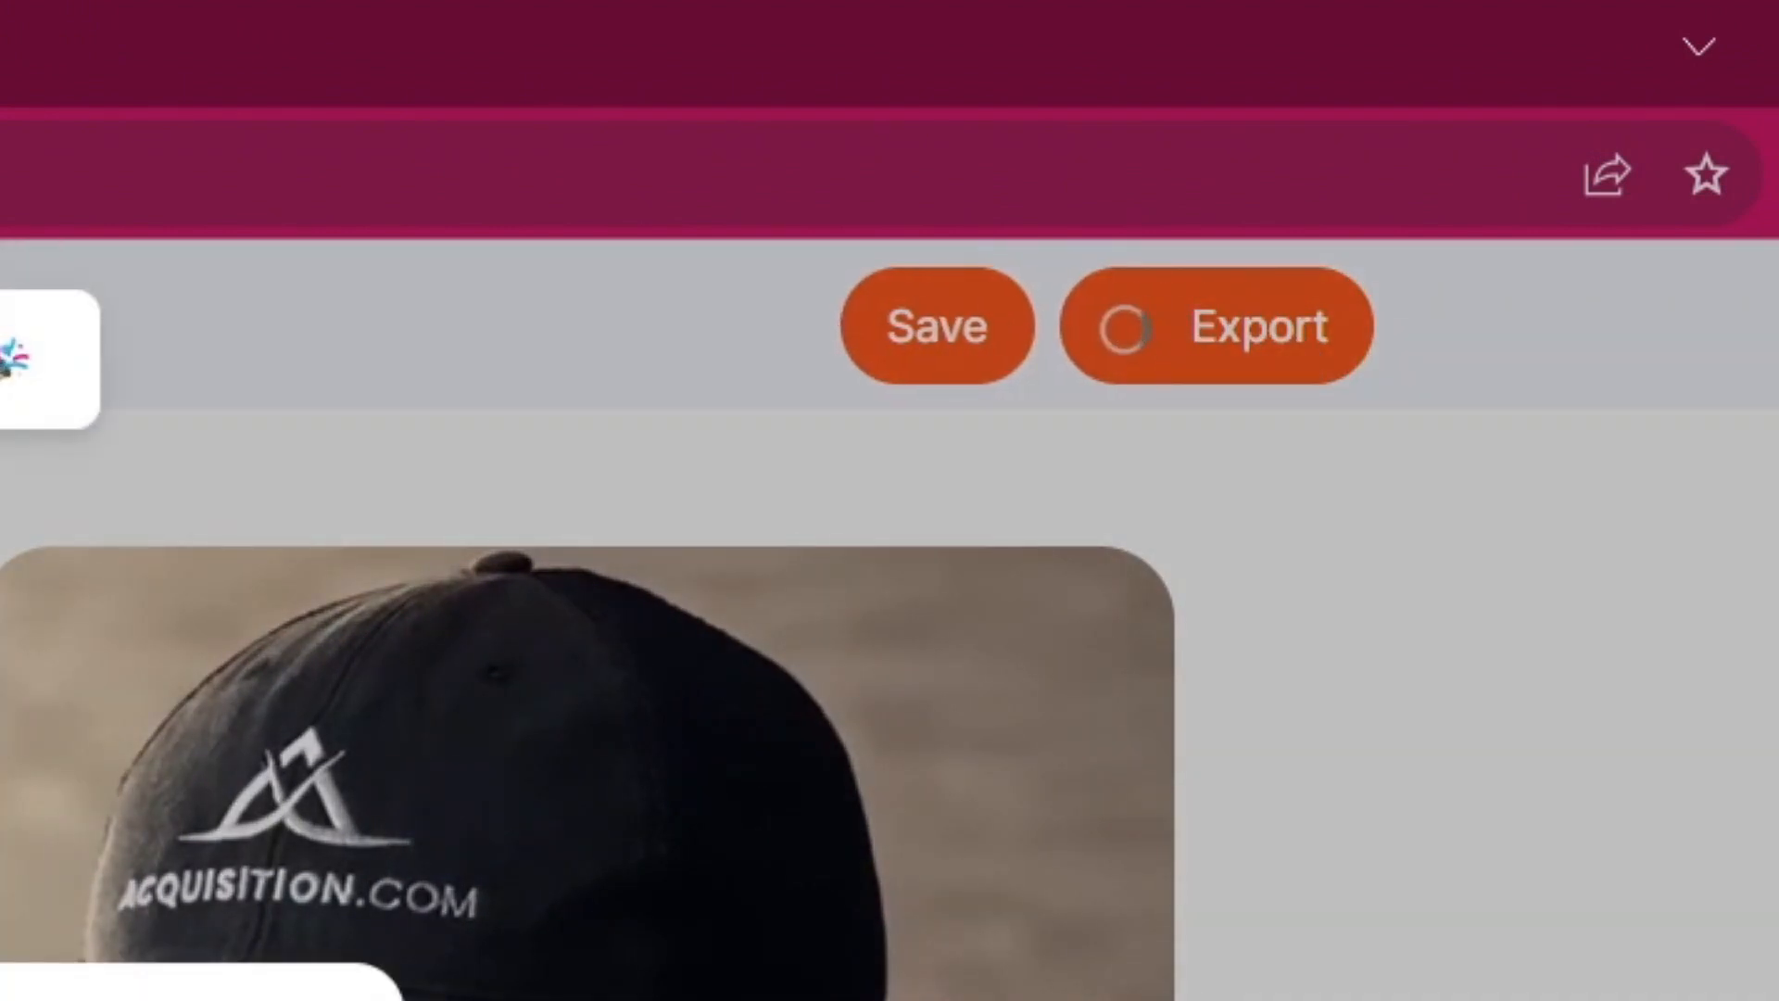